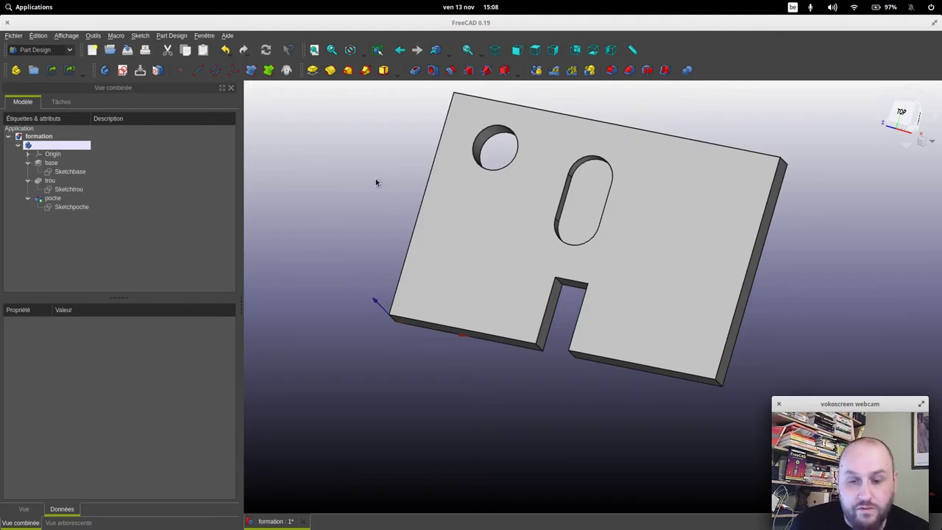
Step: Switch to the Spreadsheet workbench and create a new spreadsheet in the document
{"action": "left_click", "coordinate": [71, 51]}
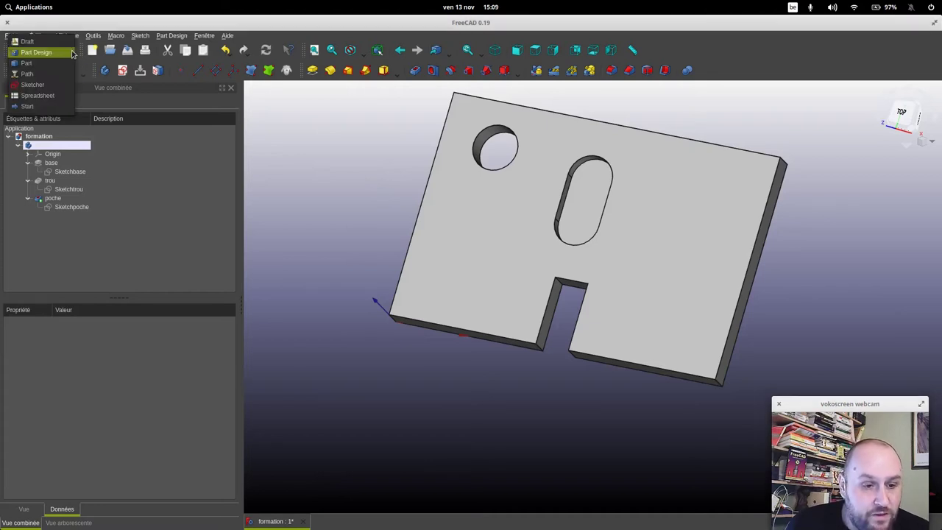
{"action": "left_click", "coordinate": [57, 97]}
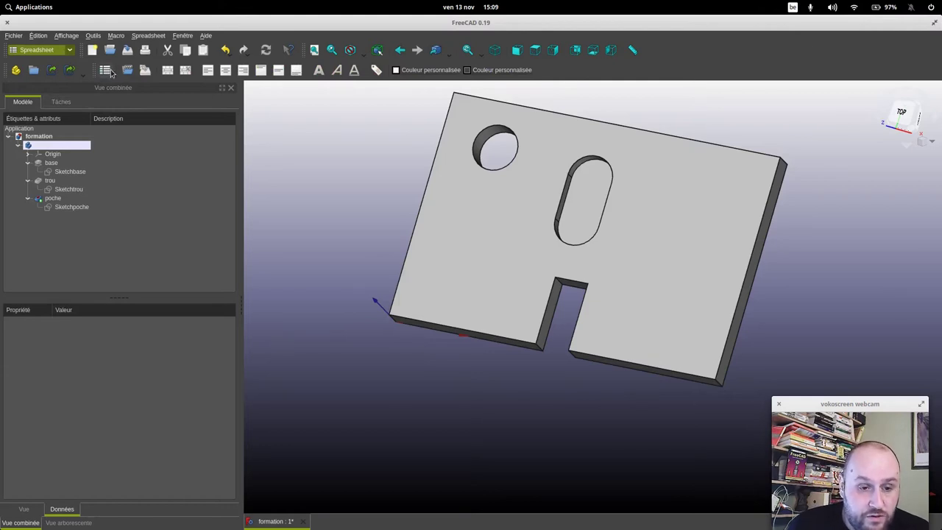
{"action": "left_click", "coordinate": [106, 70]}
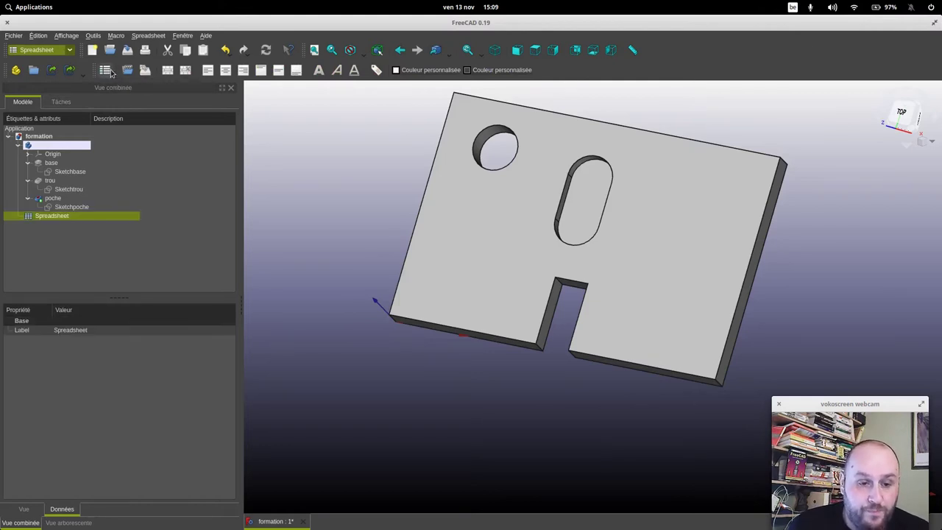
Step: Rename the new spreadsheet to 'table'
{"action": "right_click", "coordinate": [61, 221]}
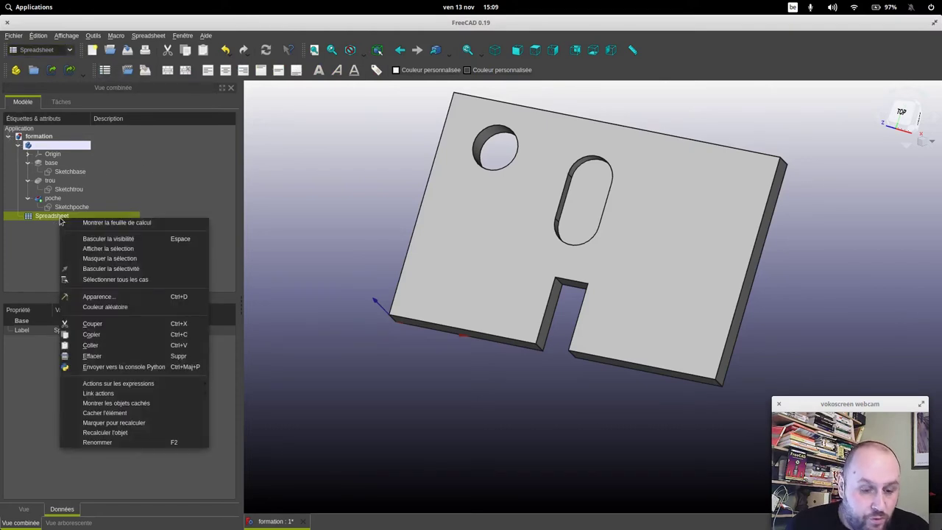
{"action": "left_click", "coordinate": [135, 443]}
{"action": "type", "text": "table"}
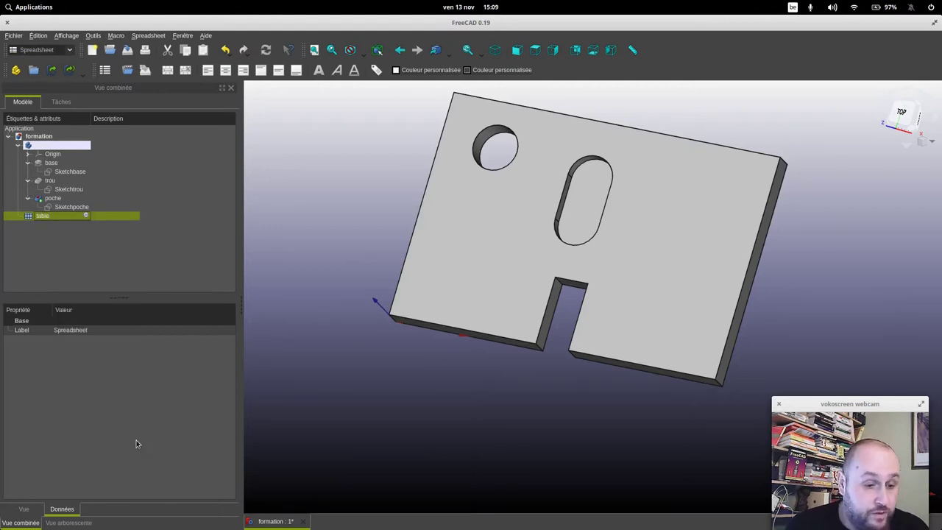
{"action": "key", "text": "Return"}
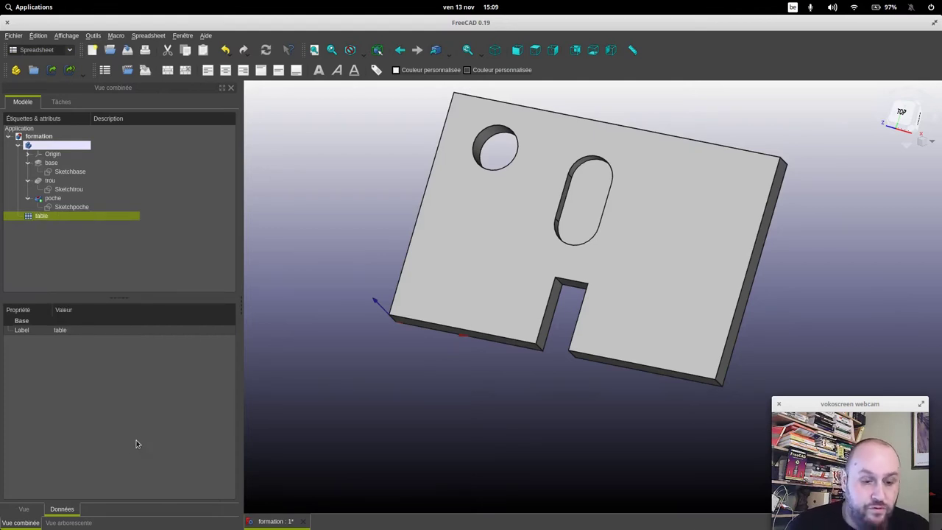
Step: Open the table spreadsheet from the formation document tree for editing
{"action": "left_click", "coordinate": [119, 153]}
{"action": "left_click", "coordinate": [39, 136]}
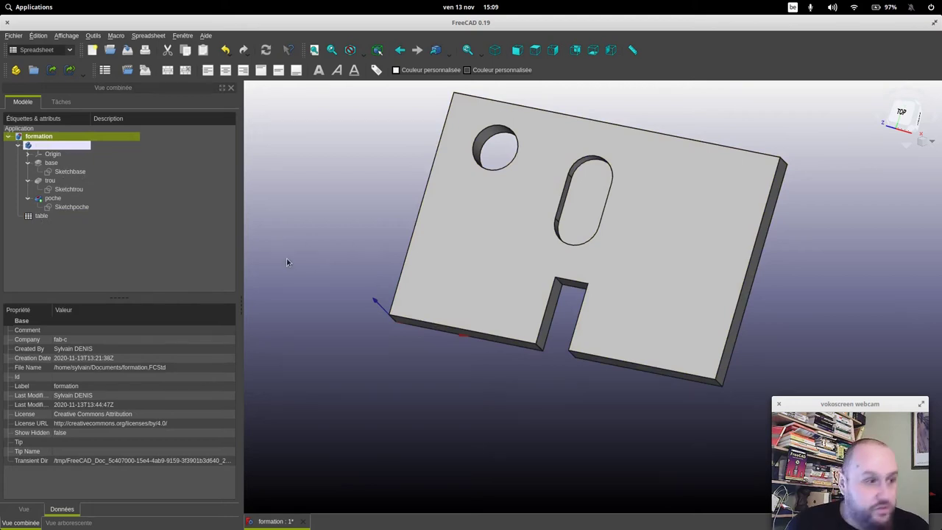
{"action": "left_click", "coordinate": [43, 218]}
{"action": "double_click", "coordinate": [42, 218]}
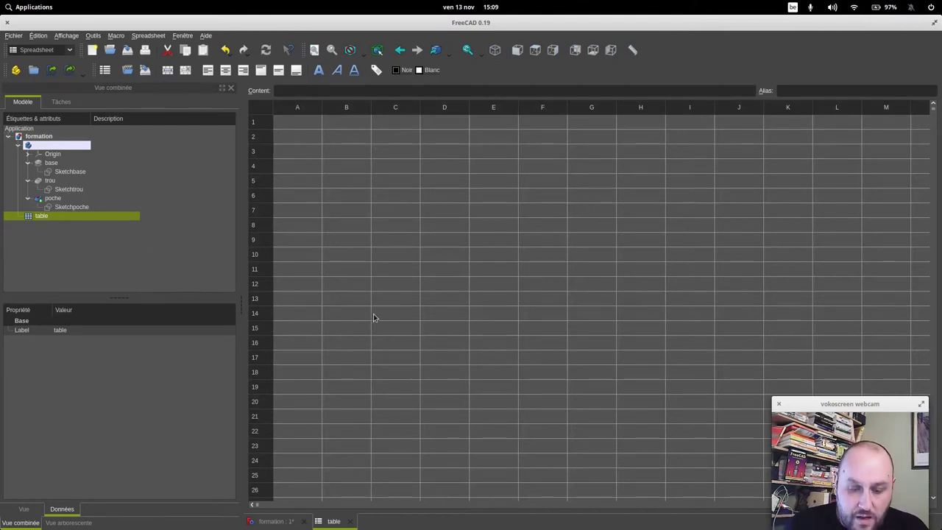
Step: Save the formation document and return to the table sheet with cell A1 selected
{"action": "key", "text": "ctrl+s"}
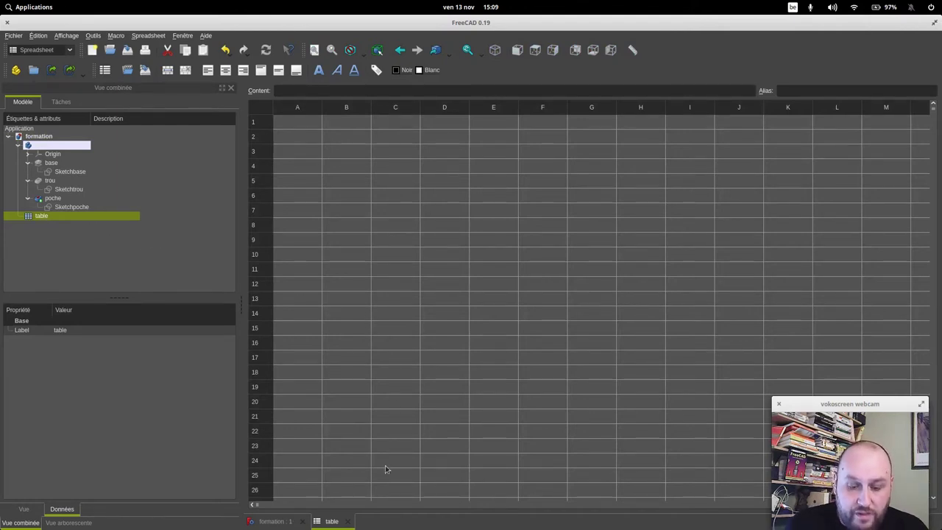
{"action": "left_click", "coordinate": [278, 524]}
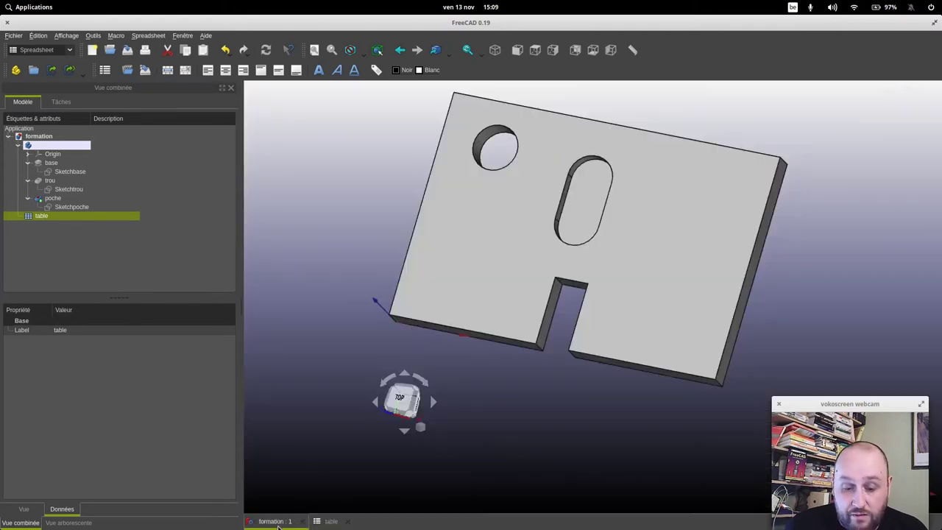
{"action": "left_click", "coordinate": [329, 523]}
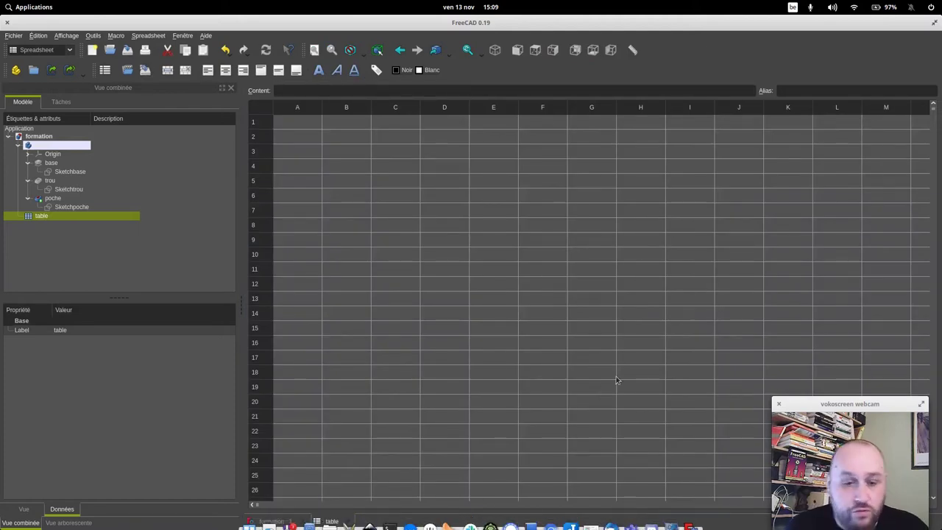
{"action": "left_click", "coordinate": [304, 127]}
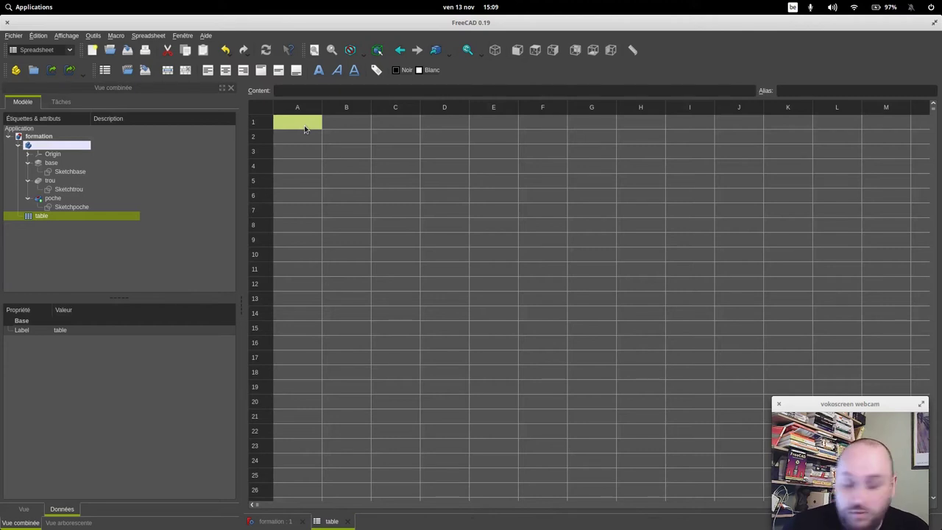
Step: Enter labels Hauteur, Largeur, Epaisseur, HauteurEncoche and LargeurEncoche down cells A1 to A5
{"action": "type", "text": "Haute"}
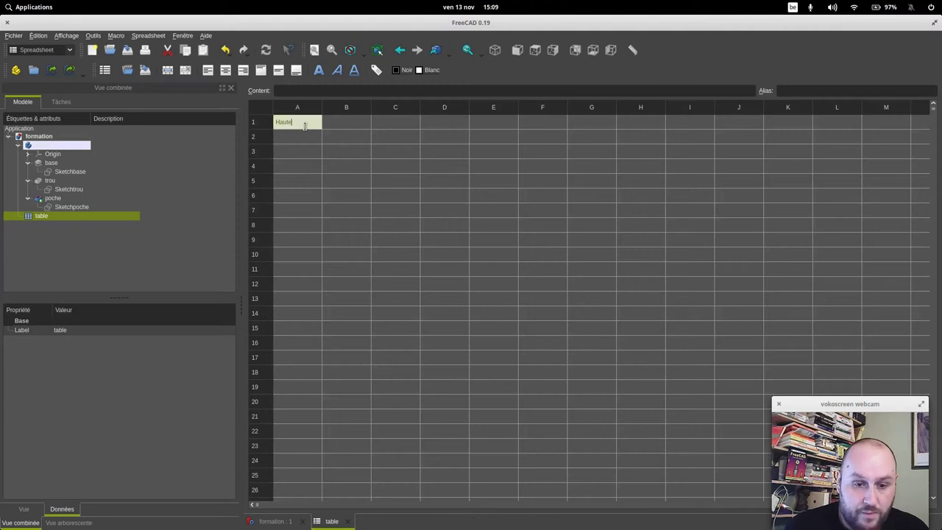
{"action": "type", "text": "ur"}
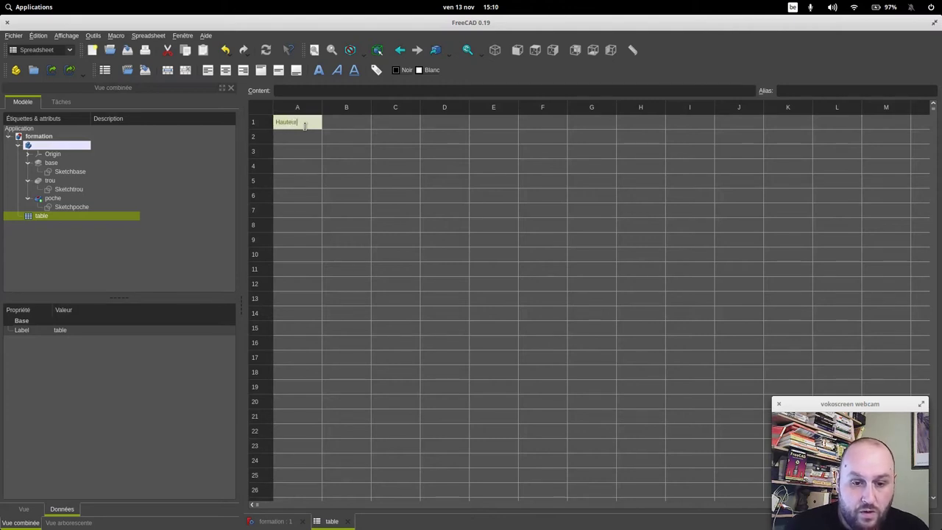
{"action": "key", "text": "Return"}
{"action": "type", "text": "Largeur"}
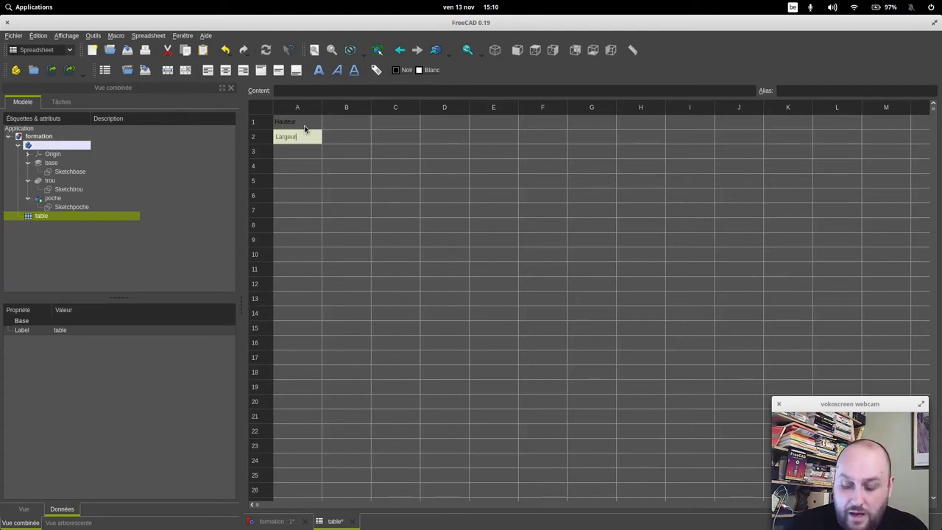
{"action": "key", "text": "Return"}
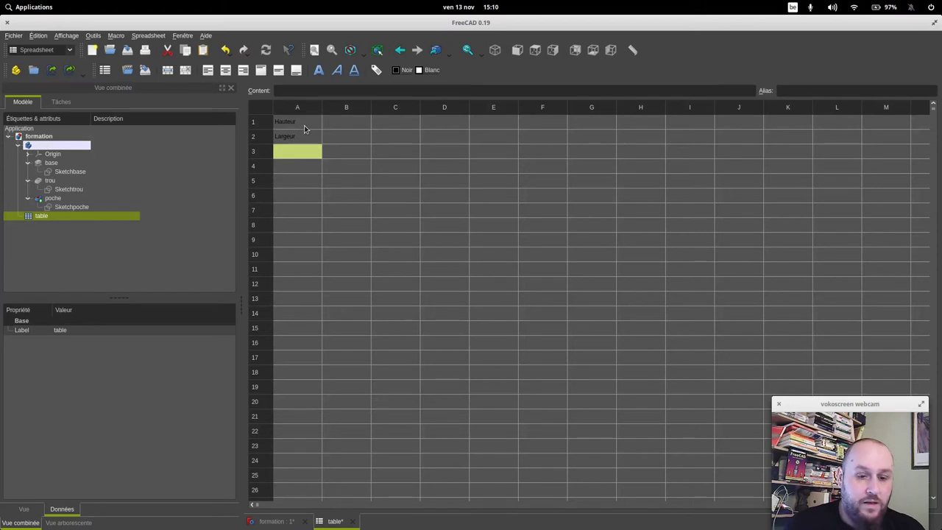
{"action": "type", "text": "Epaisseur"}
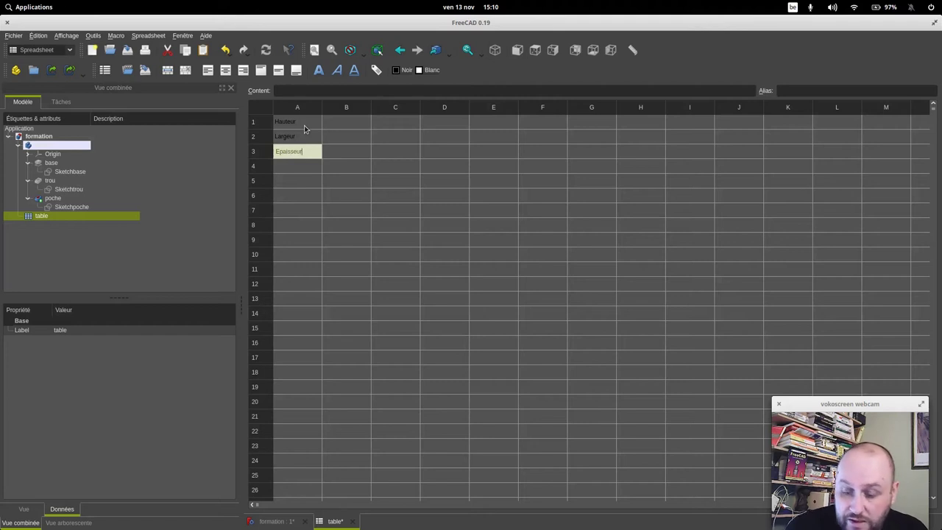
{"action": "key", "text": "Return"}
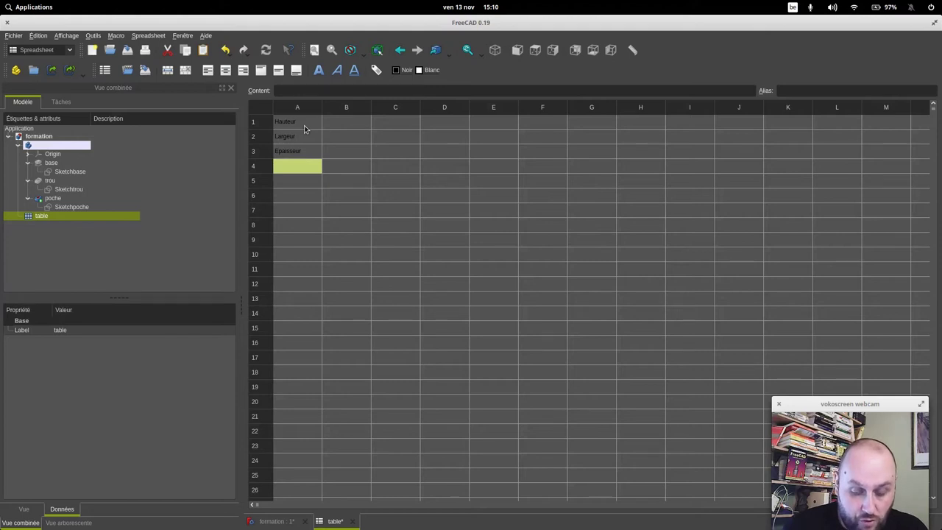
{"action": "type", "text": "Hauteur"}
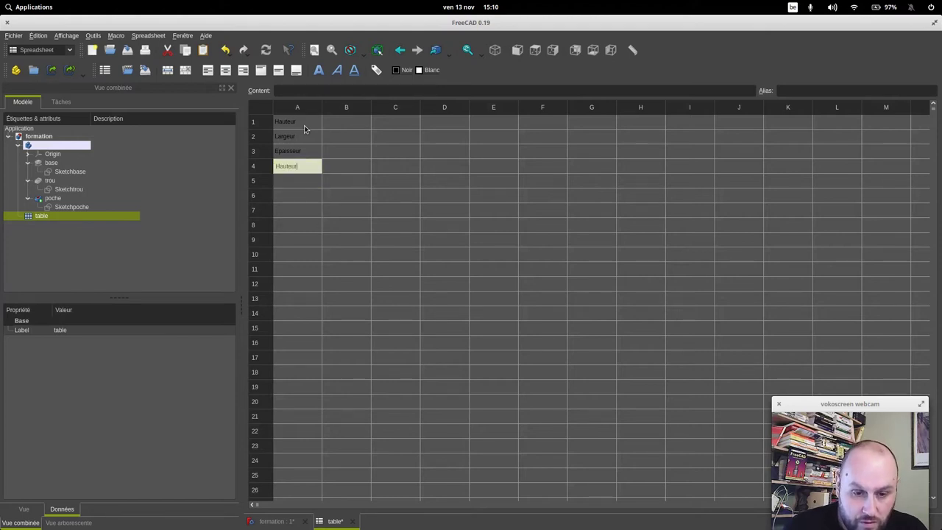
{"action": "type", "text": "Encoche"}
{"action": "key", "text": "Return"}
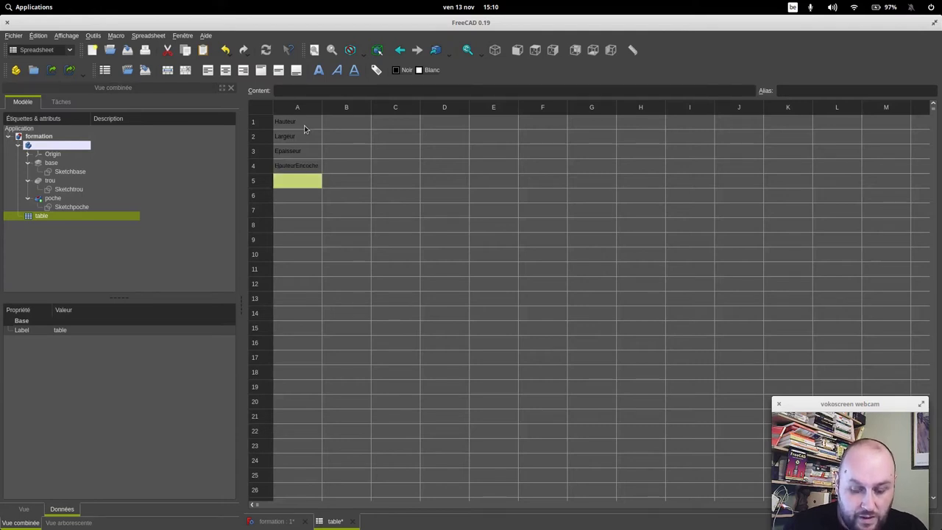
{"action": "type", "text": "LargeurEncoche"}
{"action": "key", "text": "Return"}
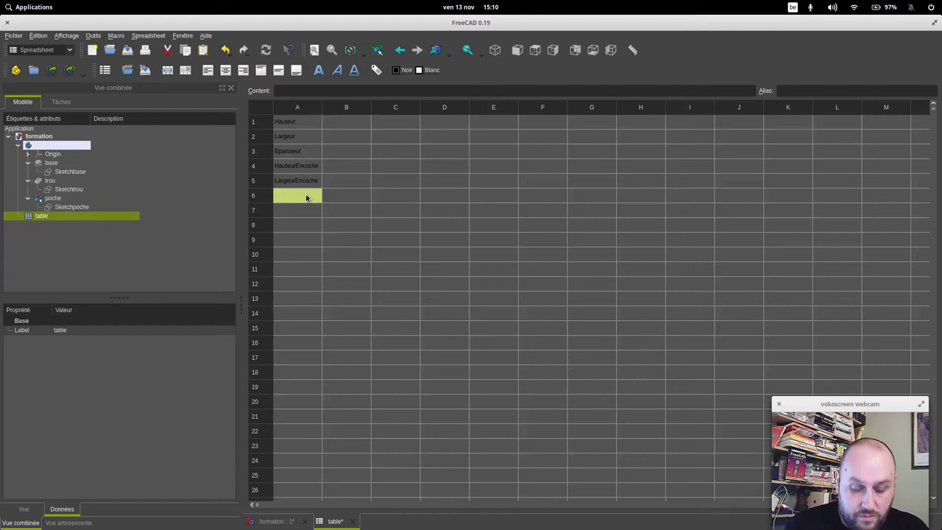
Step: Enter the hole labels DiametreTrou, a hole-centre label and CentreXTrou in cells A6 to A8
{"action": "type", "text": "Diam"}
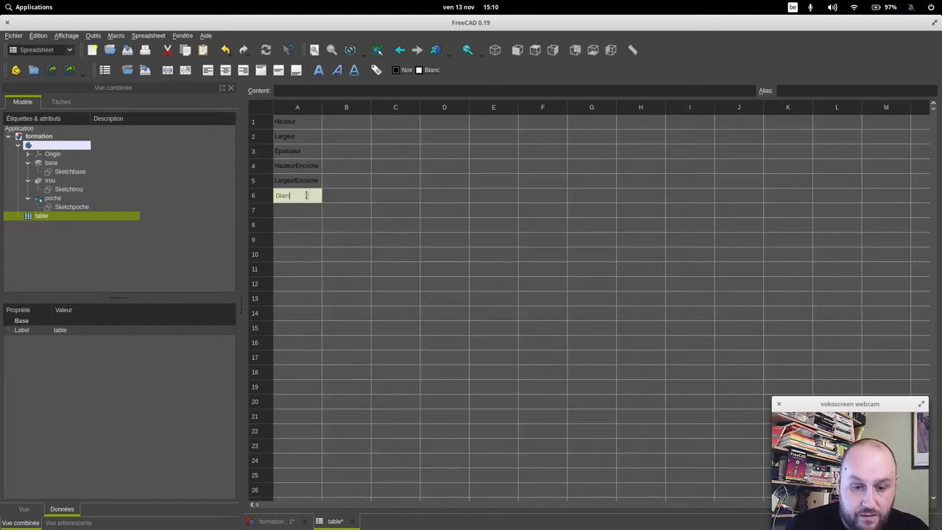
{"action": "type", "text": "etreTrou"}
{"action": "key", "text": "Return"}
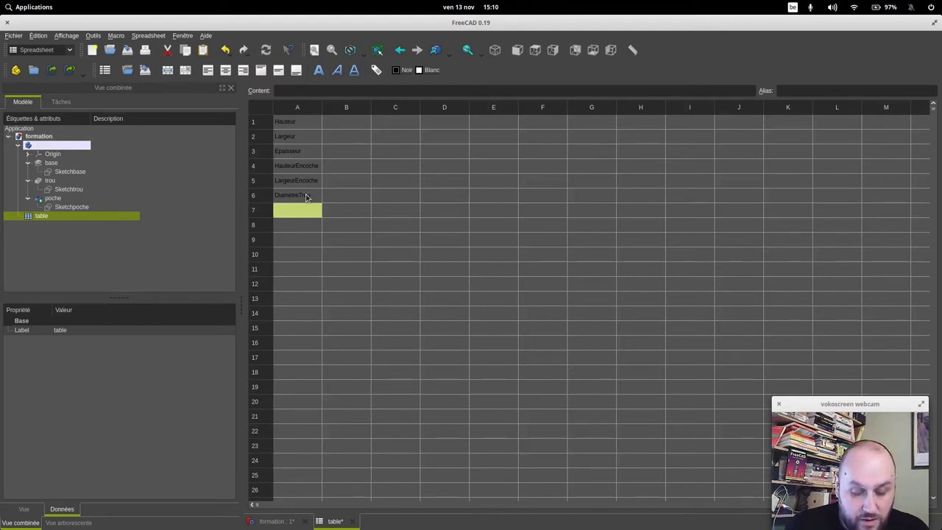
{"action": "type", "text": "Centre"}
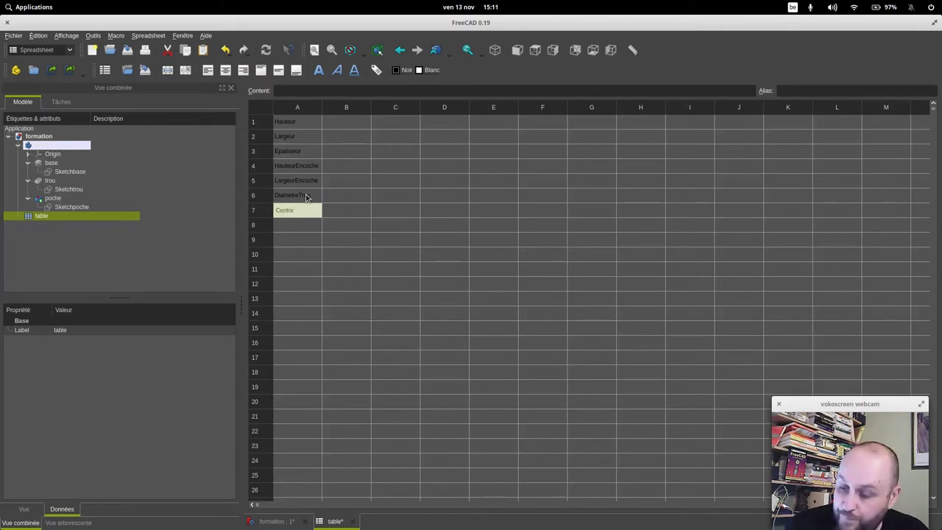
{"action": "type", "text": "Hauteur"}
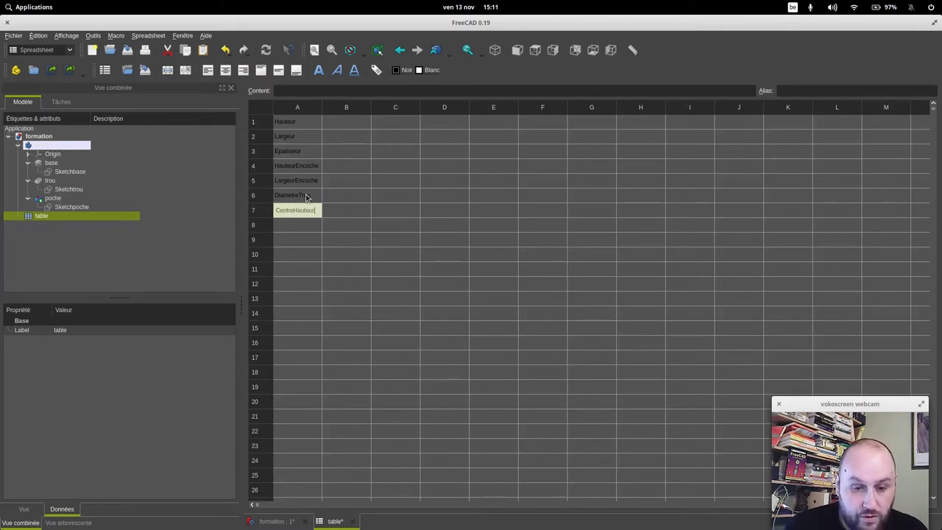
{"action": "type", "text": "rou"}
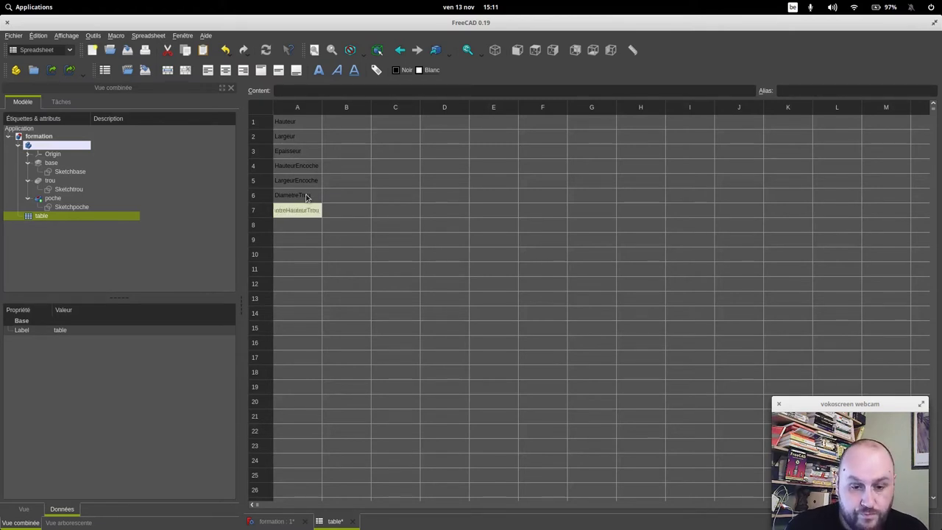
{"action": "key", "text": "Return"}
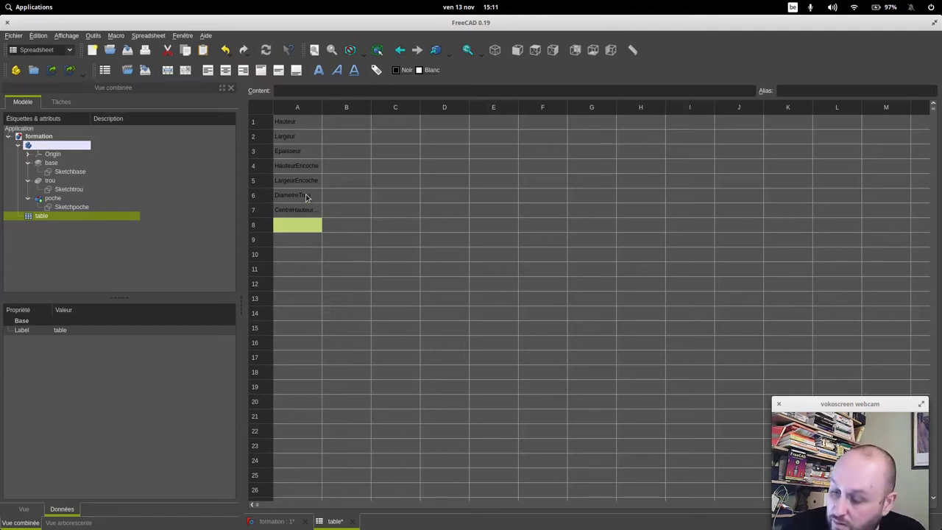
{"action": "type", "text": "CentreX"}
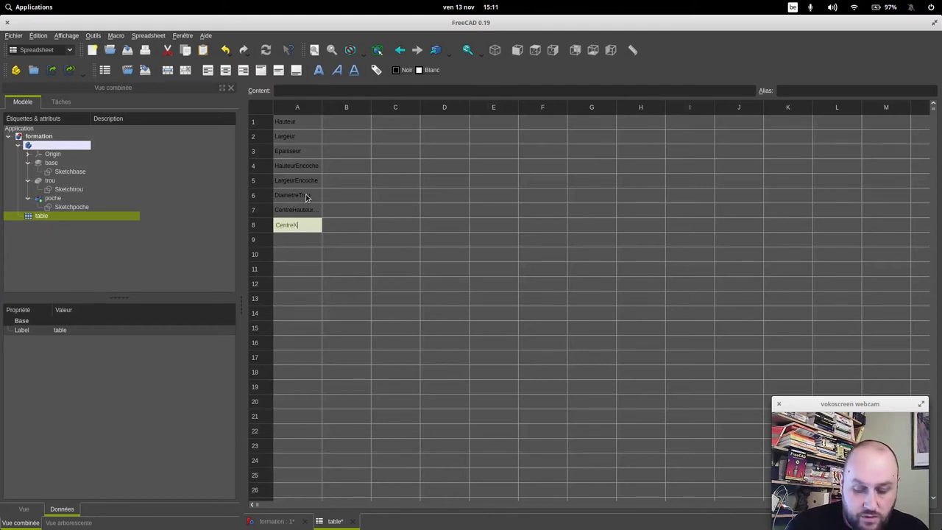
{"action": "type", "text": "Trou"}
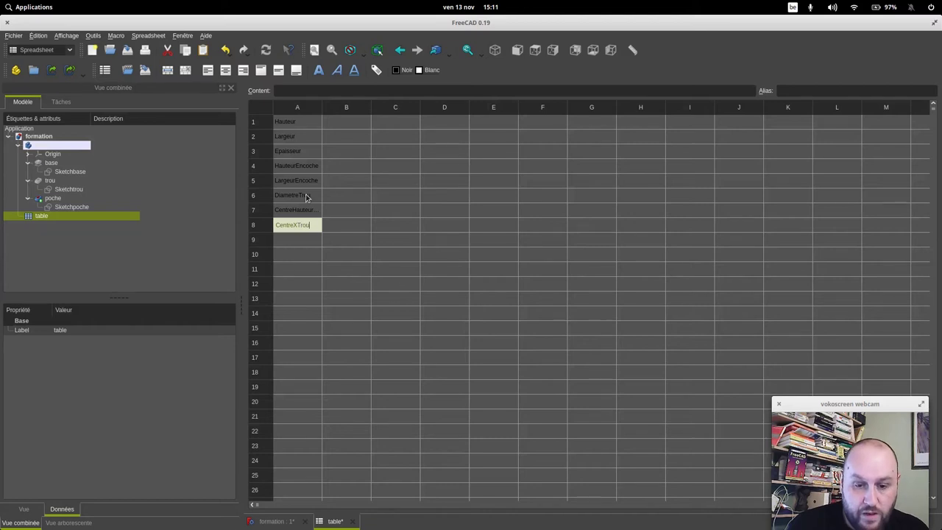
{"action": "key", "text": "Return"}
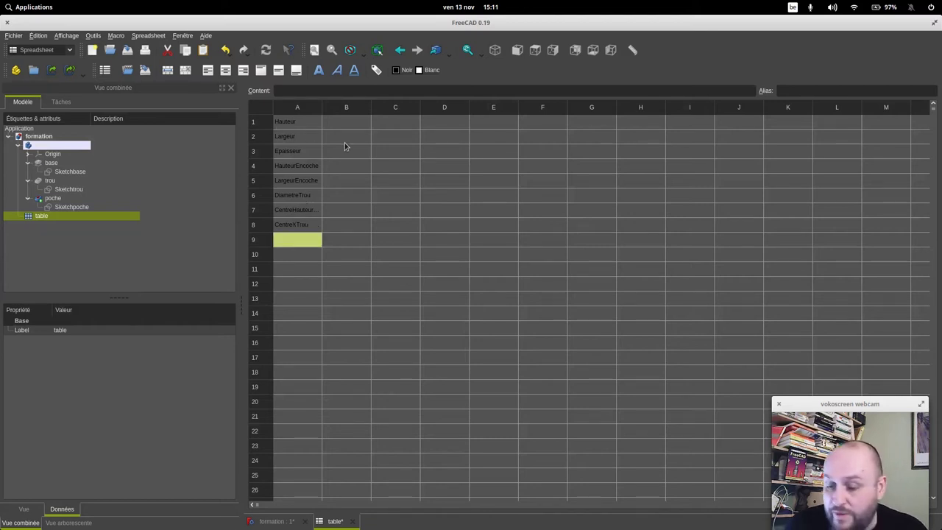
Step: Correct the A7 label to CentreYTrou and select cell A9
{"action": "left_click", "coordinate": [303, 213]}
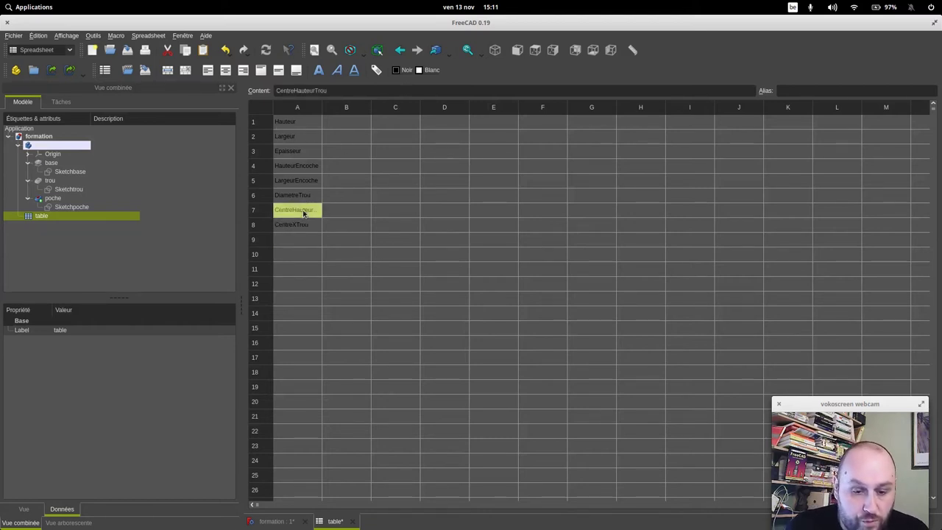
{"action": "left_click", "coordinate": [313, 92]}
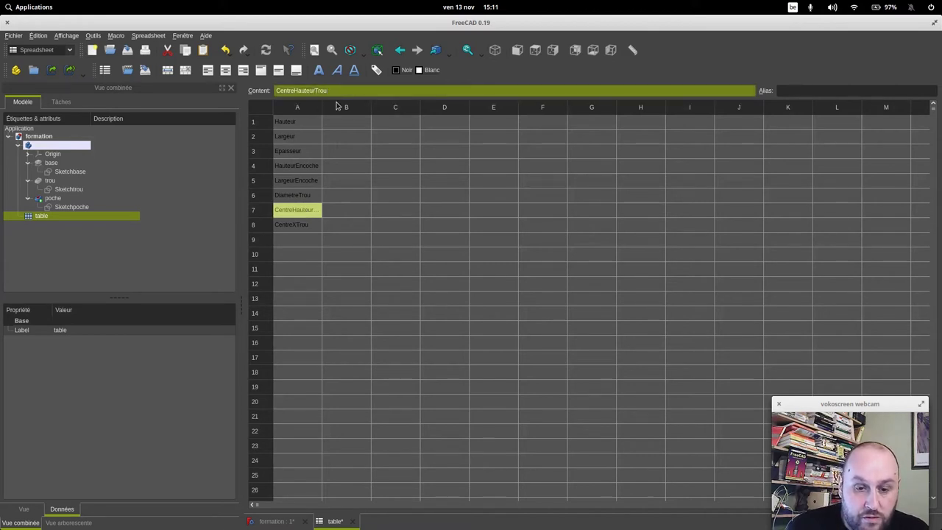
{"action": "key", "text": "Left"}
{"action": "key", "text": "Left"}
{"action": "key", "text": "Left"}
{"action": "type", "text": "X"}
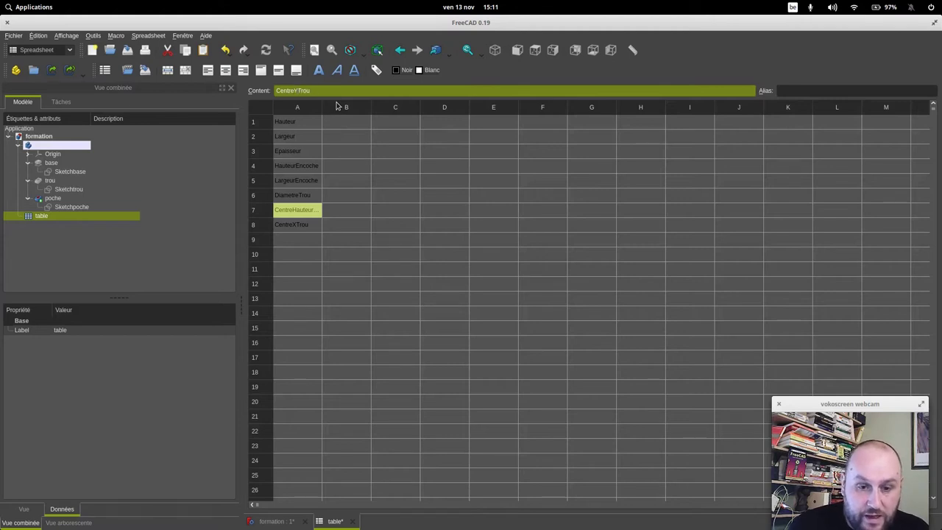
{"action": "key", "text": "Return"}
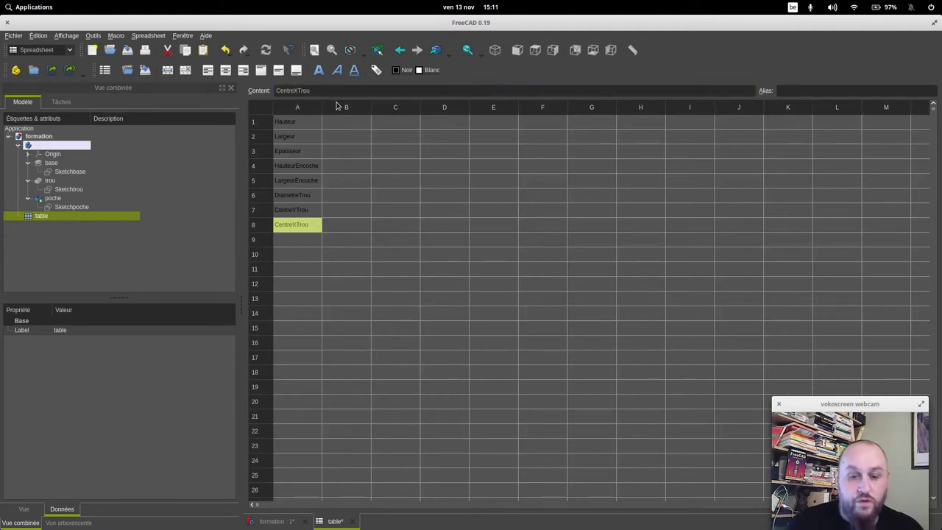
{"action": "left_click", "coordinate": [303, 242]}
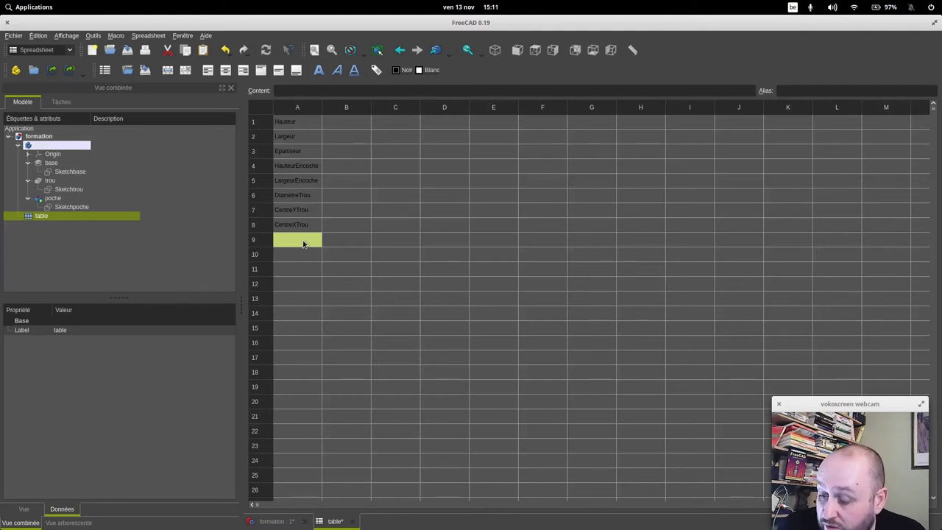
Step: Clear the mistyped text and enter the XPoche and YPoche labels starting at A9
{"action": "type", "text": "Centre"}
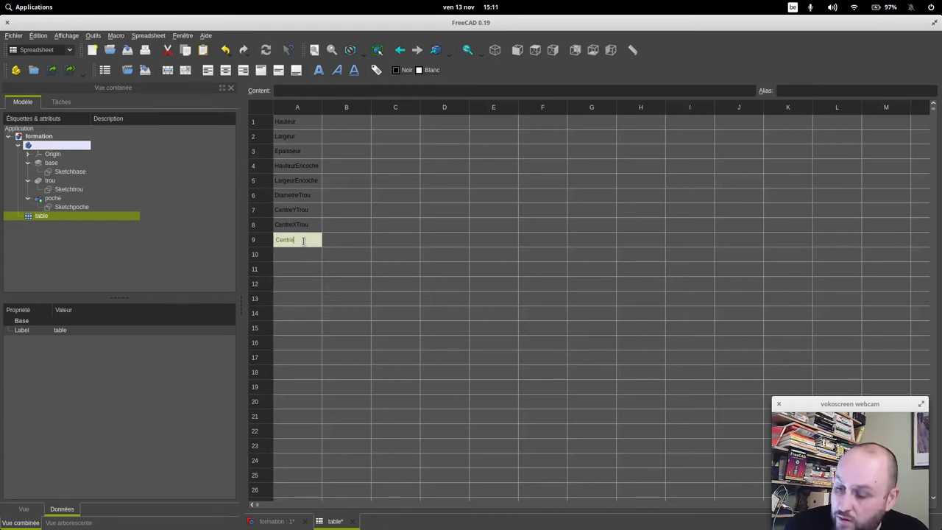
{"action": "key", "text": "BackSpace"}
{"action": "key", "text": "BackSpace"}
{"action": "key", "text": "BackSpace"}
{"action": "key", "text": "BackSpace"}
{"action": "type", "text": "Hauteur"}
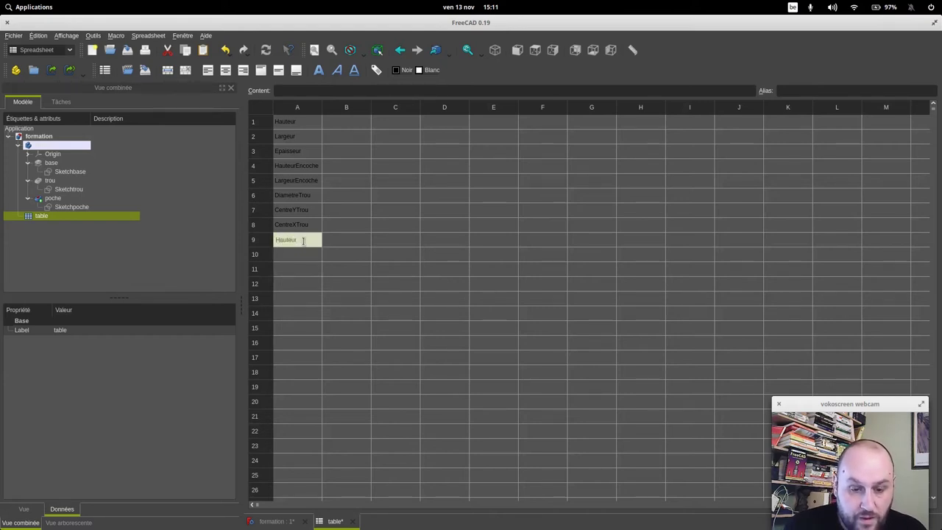
{"action": "key", "text": "BackSpace"}
{"action": "key", "text": "BackSpace"}
{"action": "key", "text": "BackSpace"}
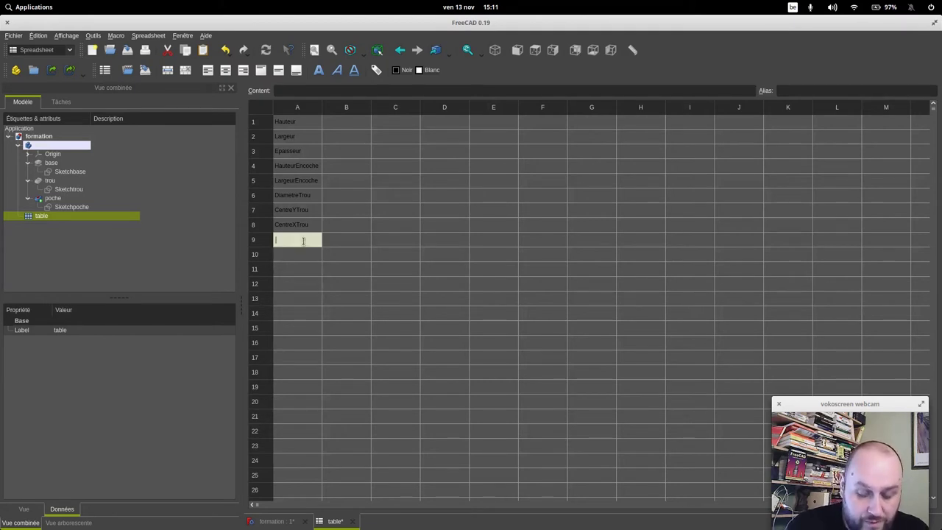
{"action": "type", "text": "XPoch"}
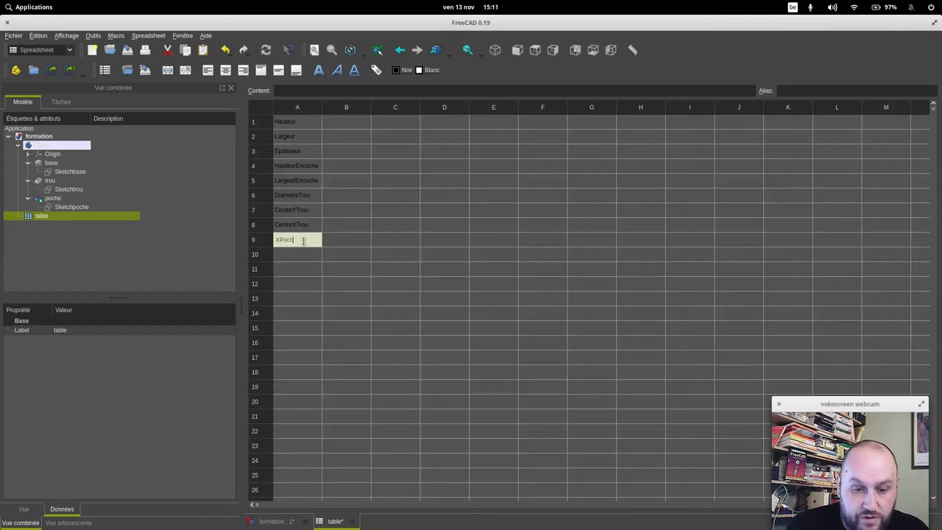
{"action": "type", "text": "Y"}
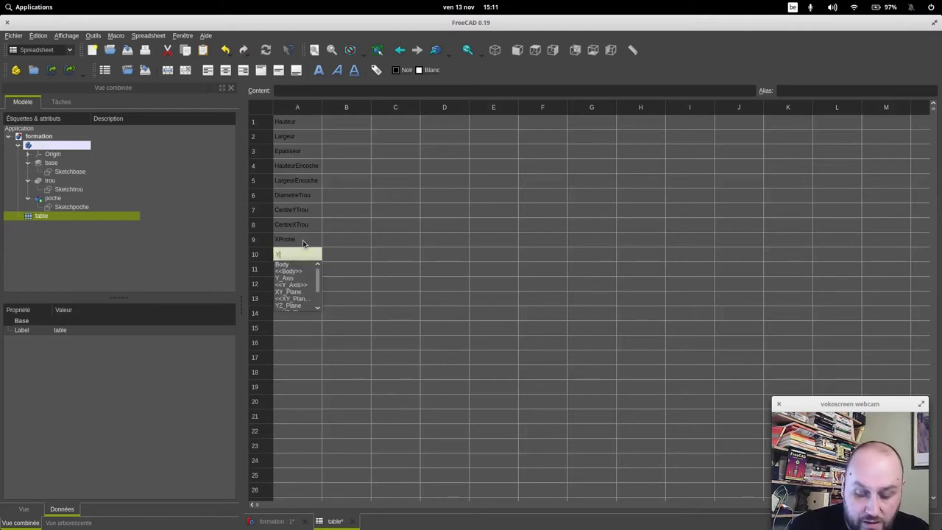
{"action": "type", "text": "Poche"}
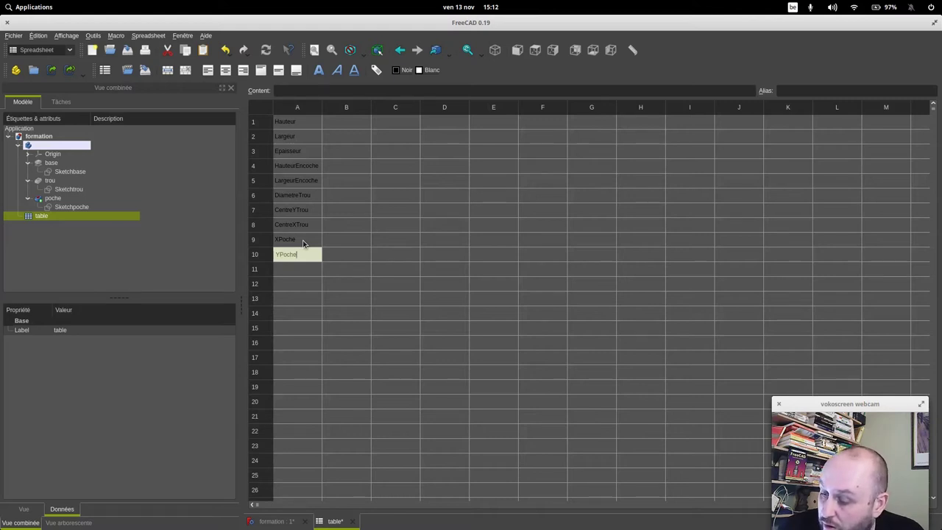
{"action": "key", "text": "Return"}
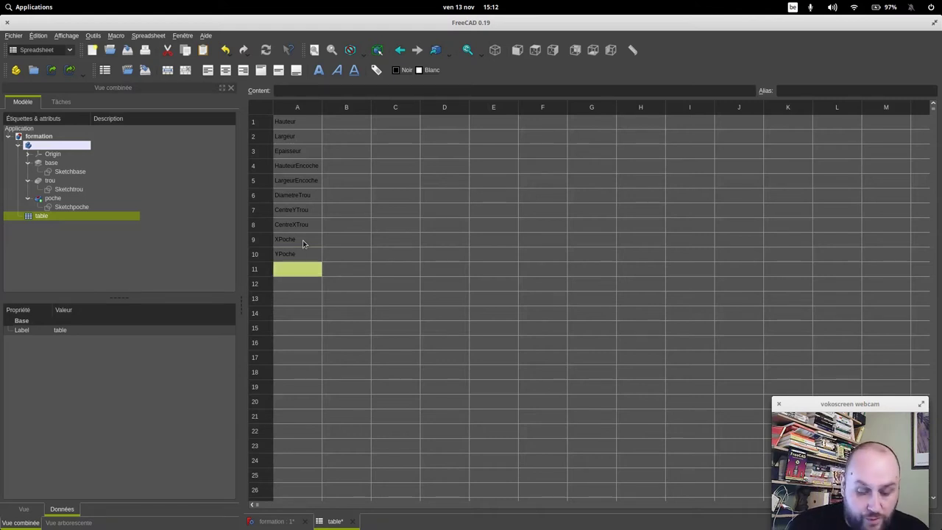
Step: Enter HauteurPoche, ProfondeurPoche and RayonPoche in cells A11 to A13
{"action": "type", "text": "Hauteur"}
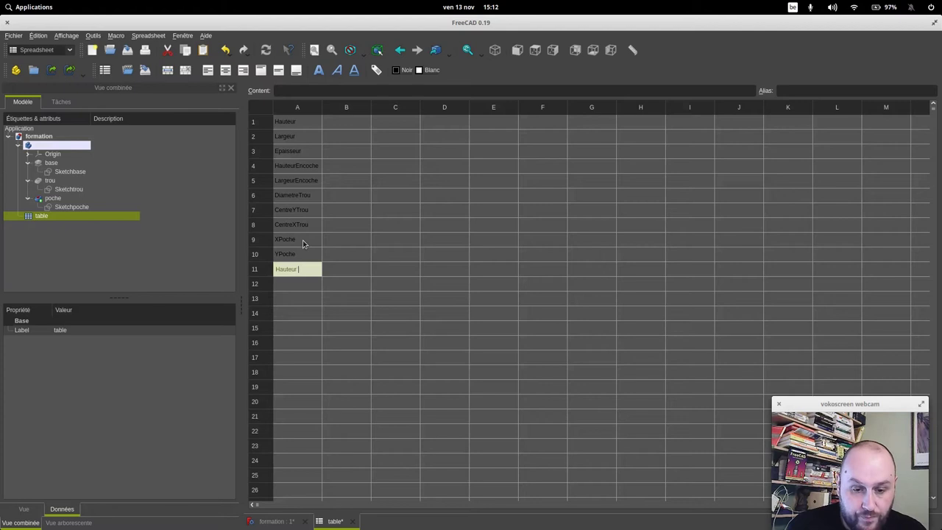
{"action": "type", "text": "Poche"}
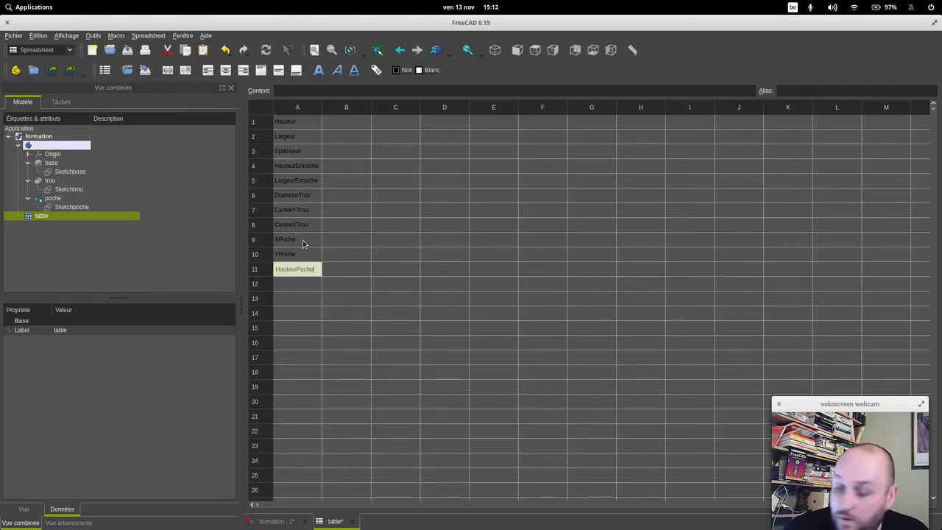
{"action": "key", "text": "Return"}
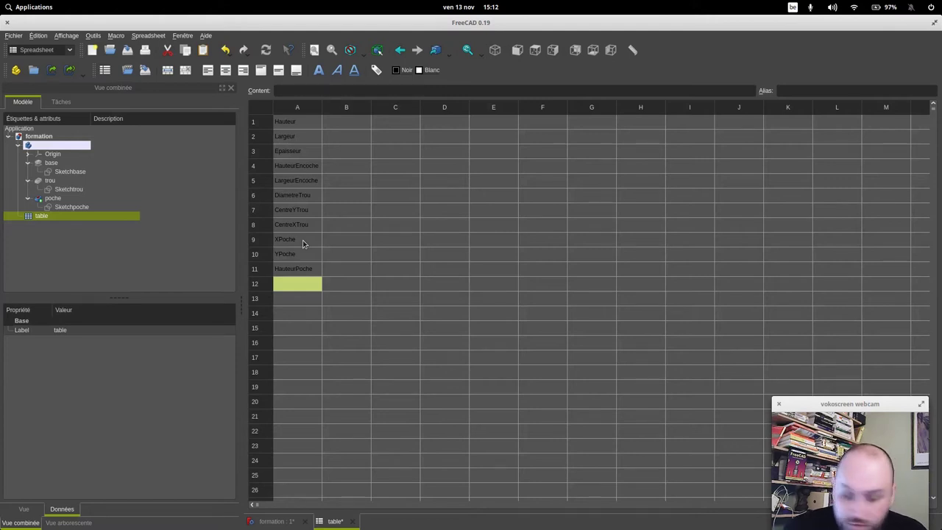
{"action": "type", "text": "ProfondeurPoche"}
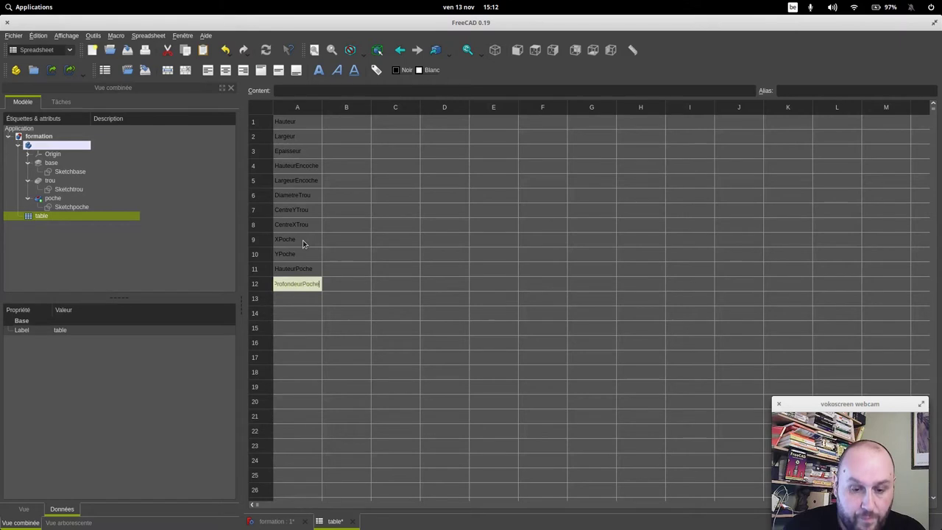
{"action": "key", "text": "Return"}
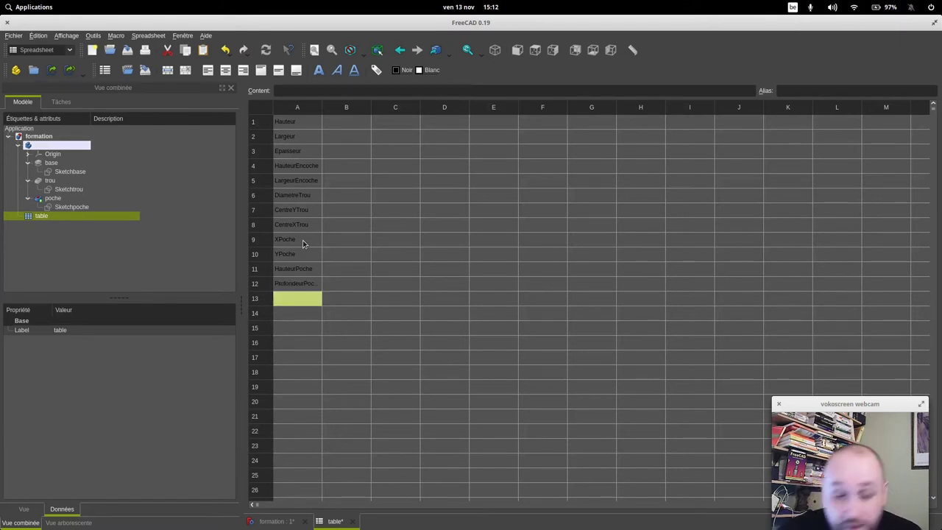
{"action": "type", "text": "RayonPoche"}
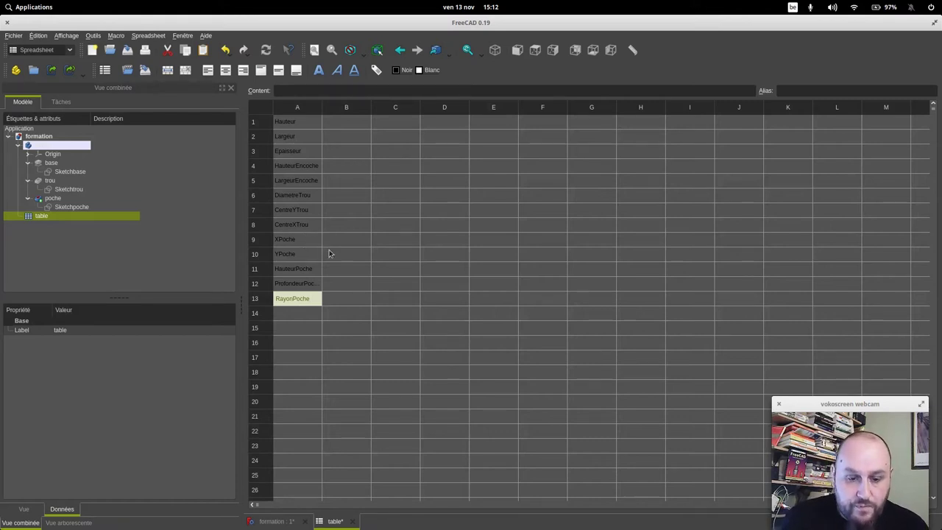
{"action": "left_click", "coordinate": [351, 240]}
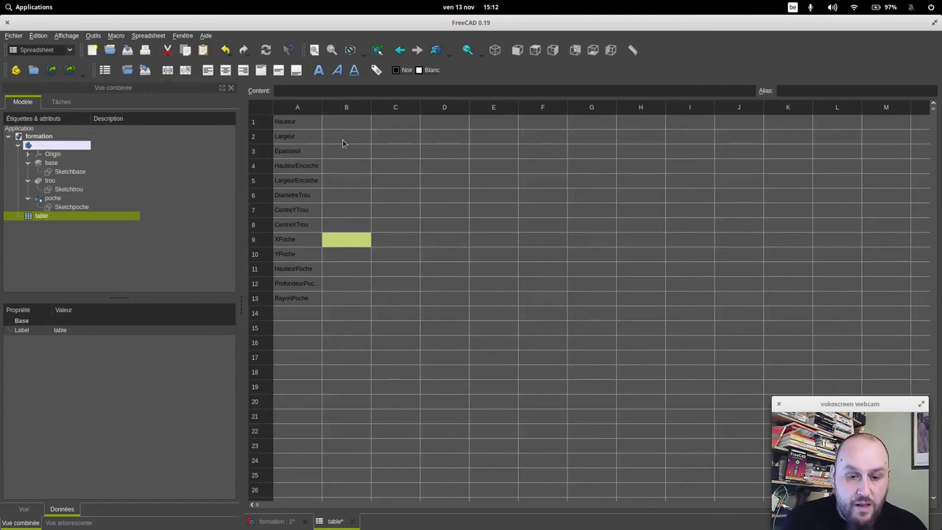
Step: Give cell B1 the alias Hauteur through its cell properties
{"action": "left_click", "coordinate": [297, 120]}
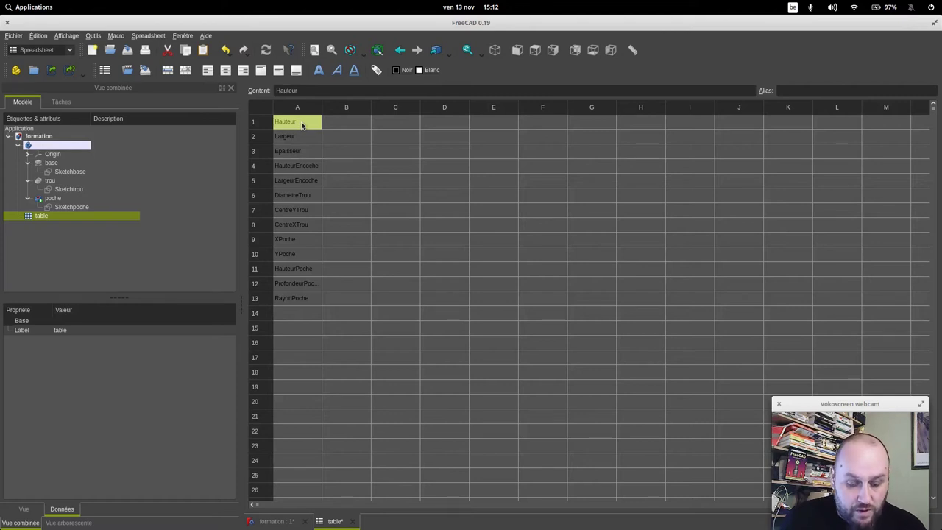
{"action": "right_click", "coordinate": [350, 124]}
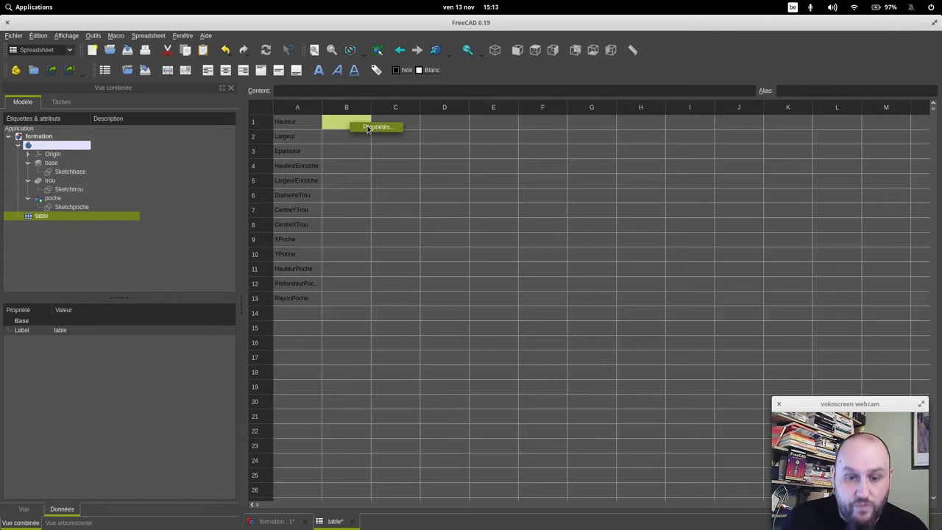
{"action": "left_click", "coordinate": [369, 128]}
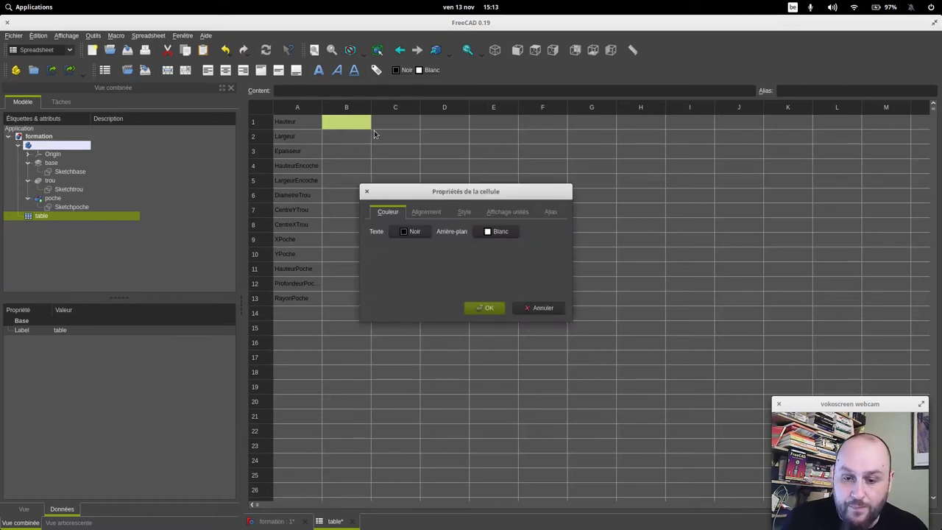
{"action": "left_click", "coordinate": [554, 213]}
{"action": "left_click", "coordinate": [447, 229]}
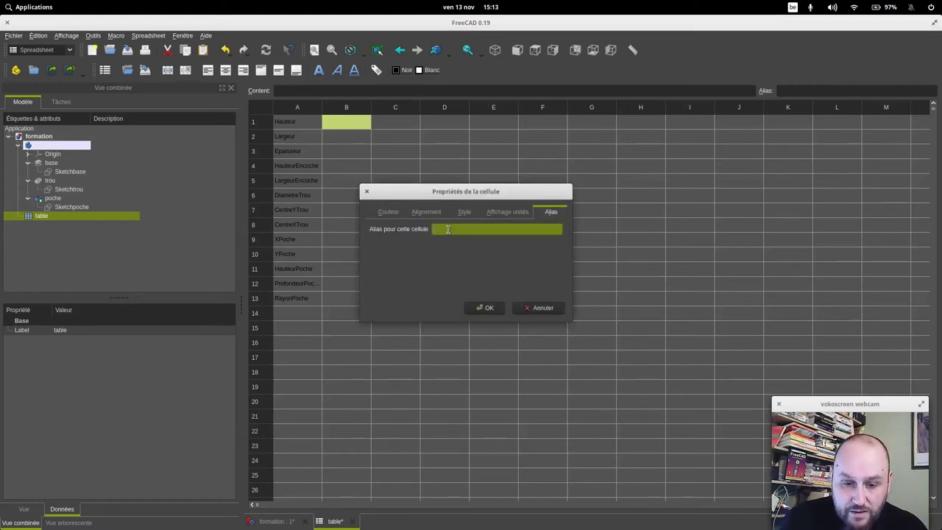
{"action": "type", "text": "Hauteur"}
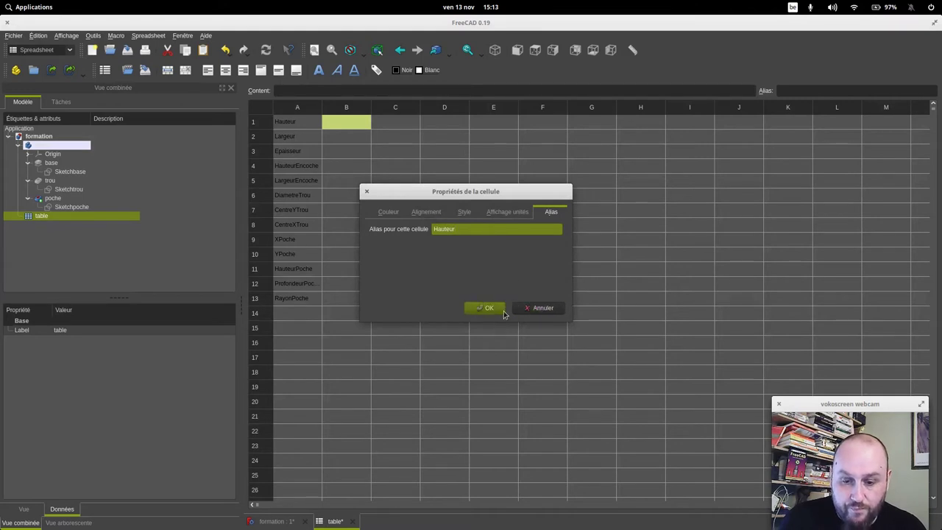
{"action": "left_click", "coordinate": [492, 309]}
{"action": "left_click", "coordinate": [356, 166]}
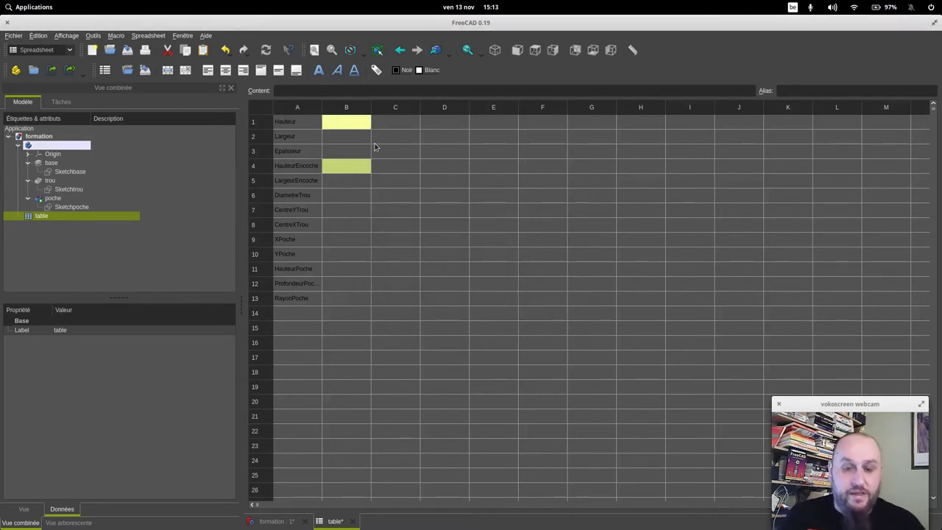
{"action": "left_click", "coordinate": [389, 182]}
{"action": "left_click_drag", "start_coordinate": [292, 140], "coordinate": [296, 300]}
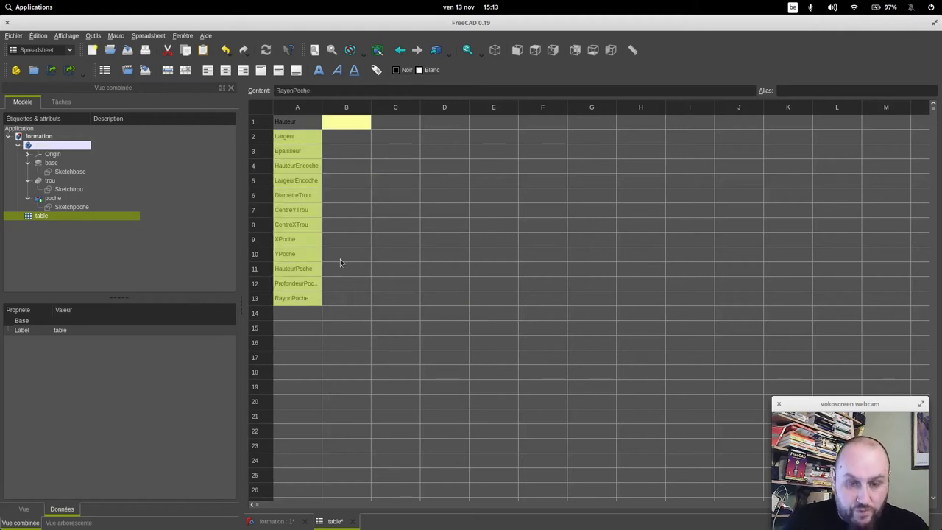
{"action": "right_click", "coordinate": [341, 140]}
{"action": "left_click", "coordinate": [351, 300]}
{"action": "left_click", "coordinate": [352, 301]}
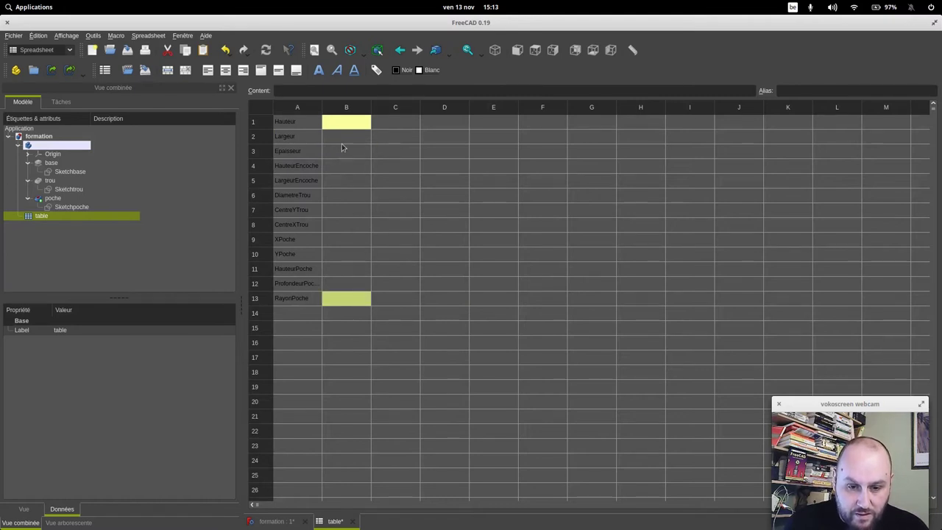
{"action": "left_click", "coordinate": [342, 142], "text": "shift"}
{"action": "right_click", "coordinate": [343, 139]}
{"action": "left_click", "coordinate": [367, 146]}
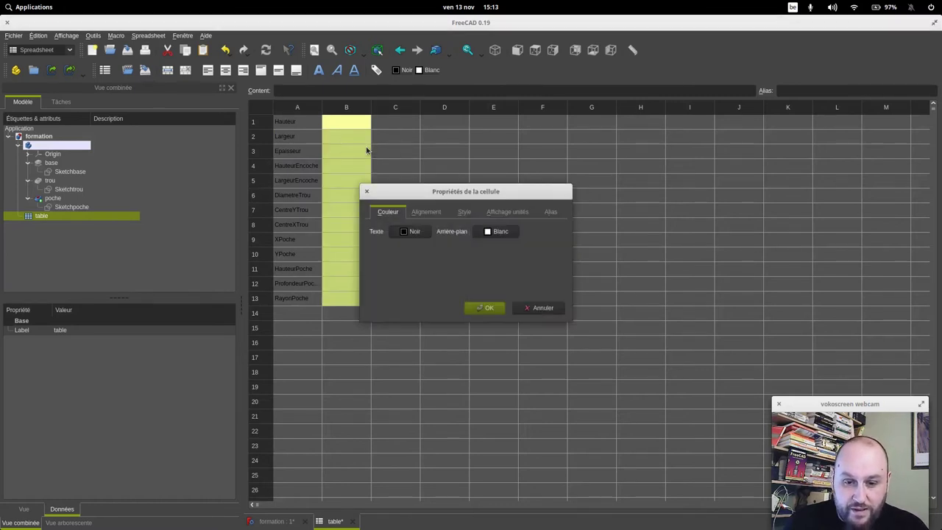
{"action": "left_click", "coordinate": [552, 212]}
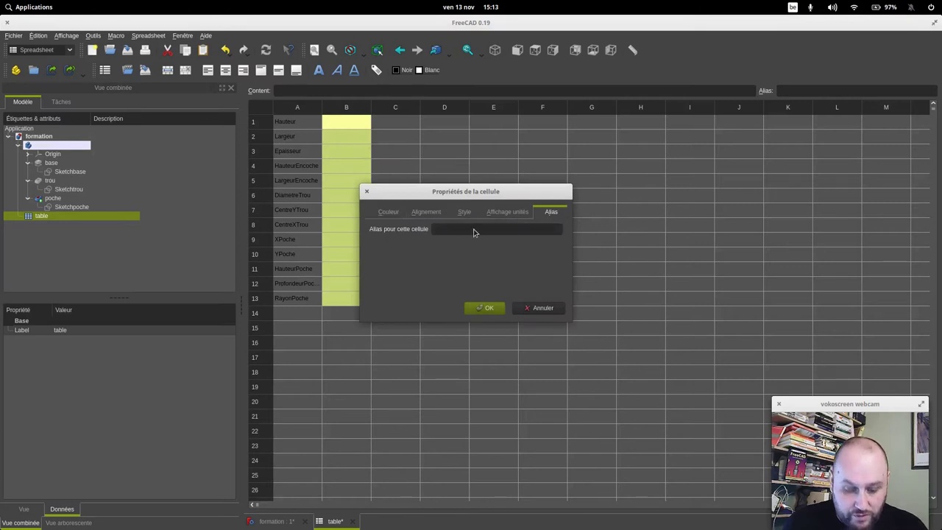
{"action": "left_click", "coordinate": [486, 309]}
{"action": "left_click", "coordinate": [436, 241]}
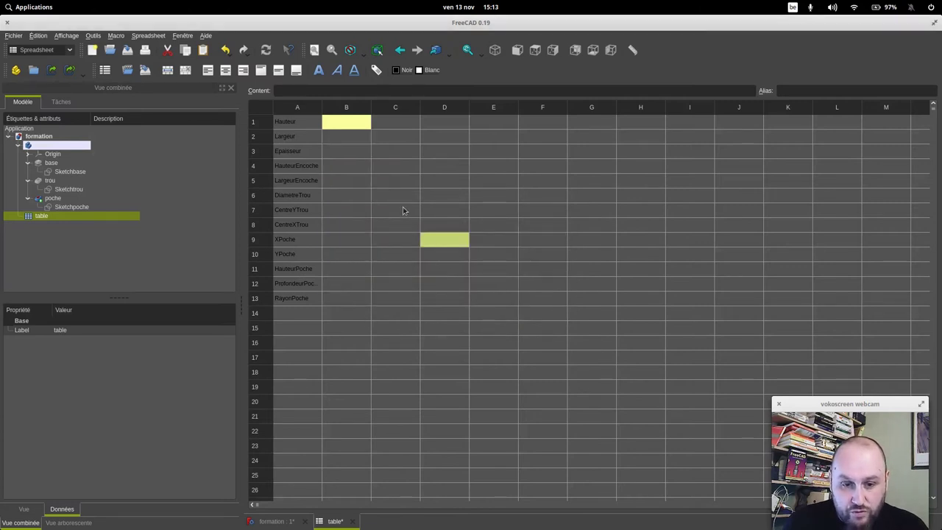
{"action": "left_click", "coordinate": [341, 139]}
{"action": "left_click", "coordinate": [353, 298], "text": "shift"}
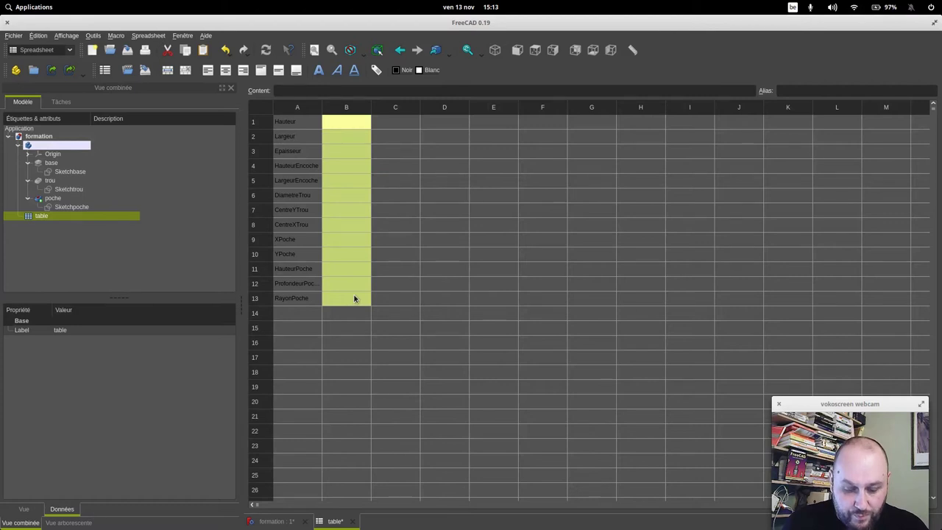
{"action": "key", "text": "ctrl+v"}
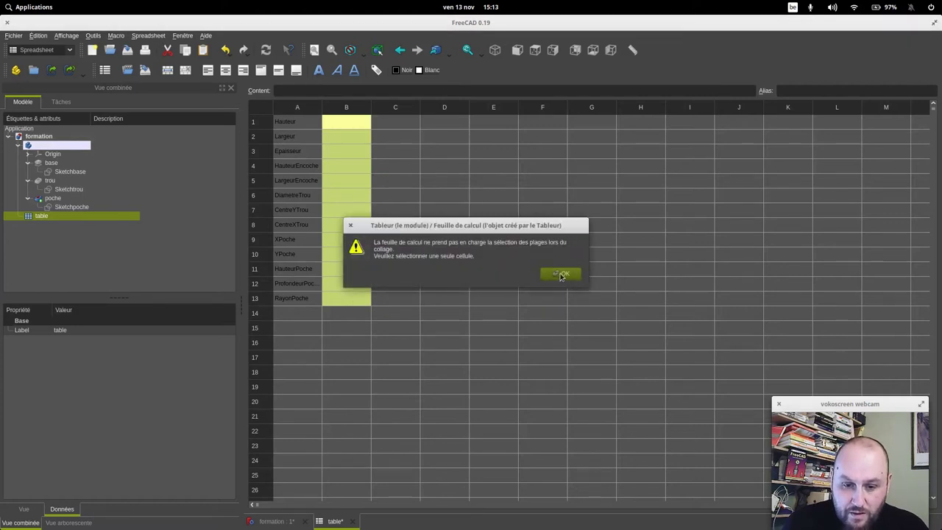
{"action": "left_click", "coordinate": [561, 276]}
{"action": "left_click", "coordinate": [435, 270]}
{"action": "left_click", "coordinate": [293, 140]}
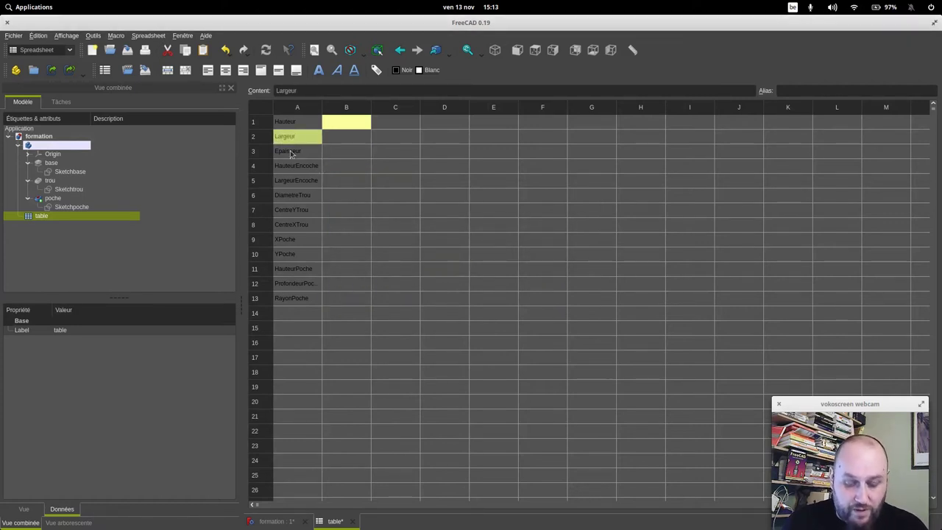
Step: Give cell B2 the alias Largeur
{"action": "right_click", "coordinate": [347, 141]}
{"action": "left_click", "coordinate": [379, 145]}
{"action": "left_click", "coordinate": [551, 211]}
{"action": "left_click", "coordinate": [484, 231]}
{"action": "type", "text": "Largeur"}
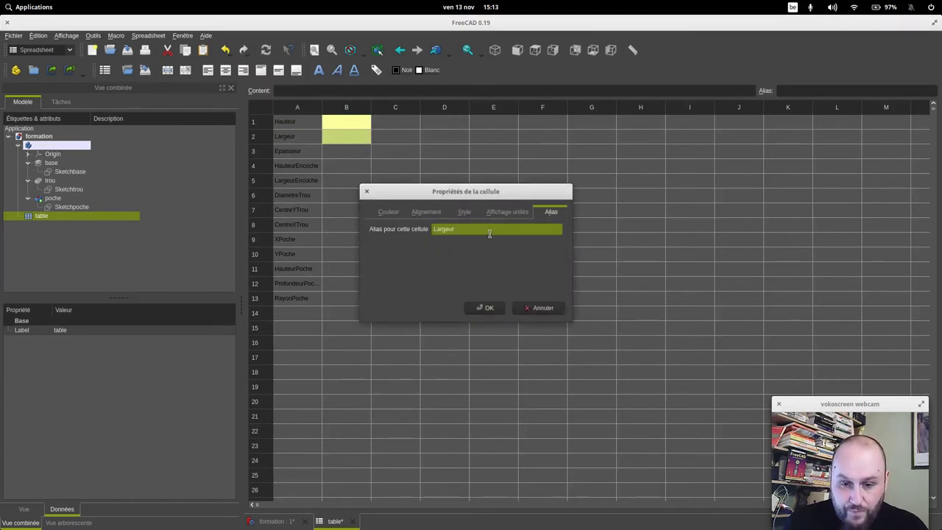
{"action": "left_click", "coordinate": [486, 308]}
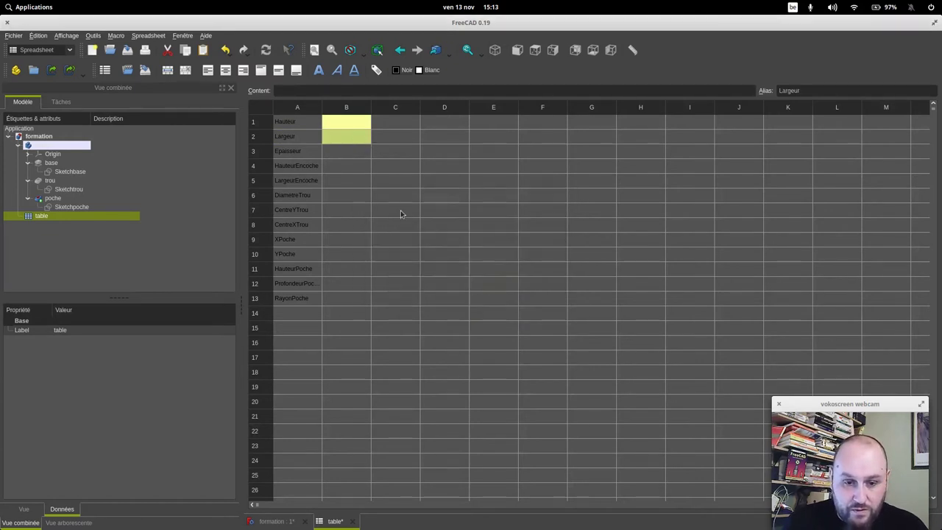
Step: Give cell B3 the alias Epaisseur
{"action": "left_click", "coordinate": [302, 152]}
{"action": "left_click", "coordinate": [348, 158]}
{"action": "right_click", "coordinate": [349, 158]}
{"action": "left_click", "coordinate": [377, 160]}
{"action": "left_click", "coordinate": [551, 212]}
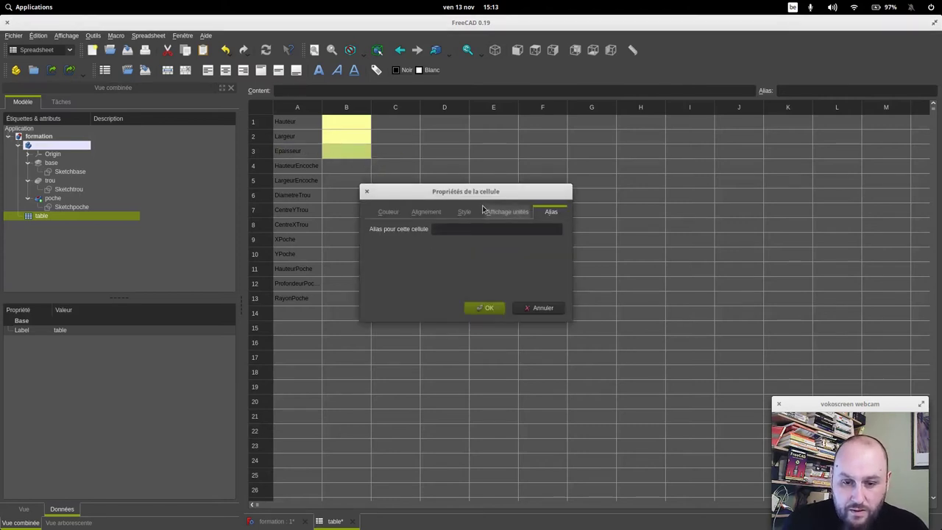
{"action": "left_click", "coordinate": [458, 229]}
{"action": "type", "text": "Epaisseur"}
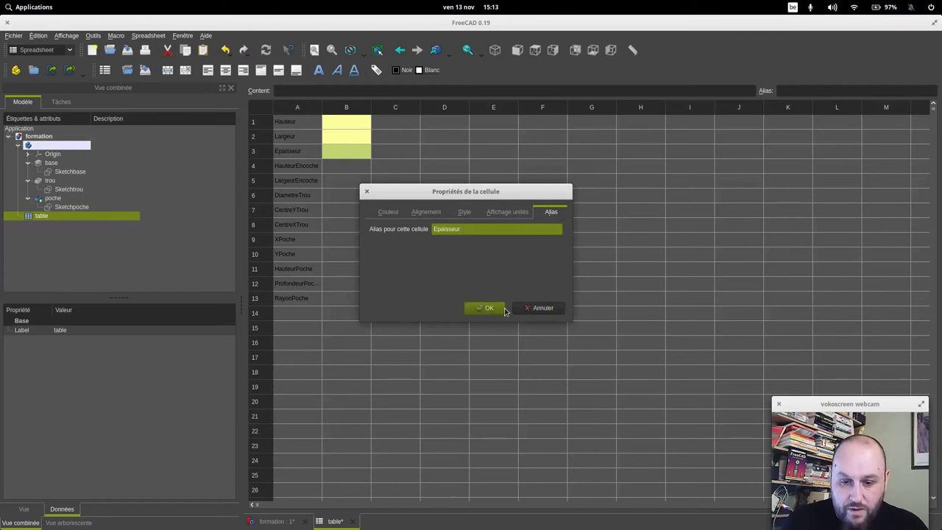
{"action": "left_click", "coordinate": [489, 307]}
Step: Give cell B4 the alias HauteurEncoche
{"action": "left_click", "coordinate": [316, 166]}
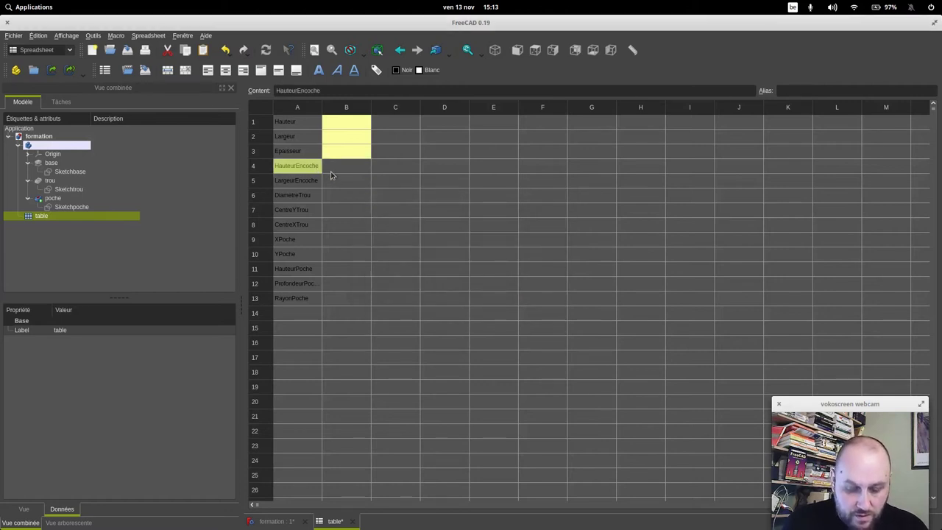
{"action": "left_click", "coordinate": [347, 169]}
{"action": "right_click", "coordinate": [349, 169]}
{"action": "left_click", "coordinate": [376, 170]}
{"action": "left_click", "coordinate": [551, 212]}
{"action": "left_click", "coordinate": [463, 229]}
{"action": "type", "text": "HauteurEncoche"}
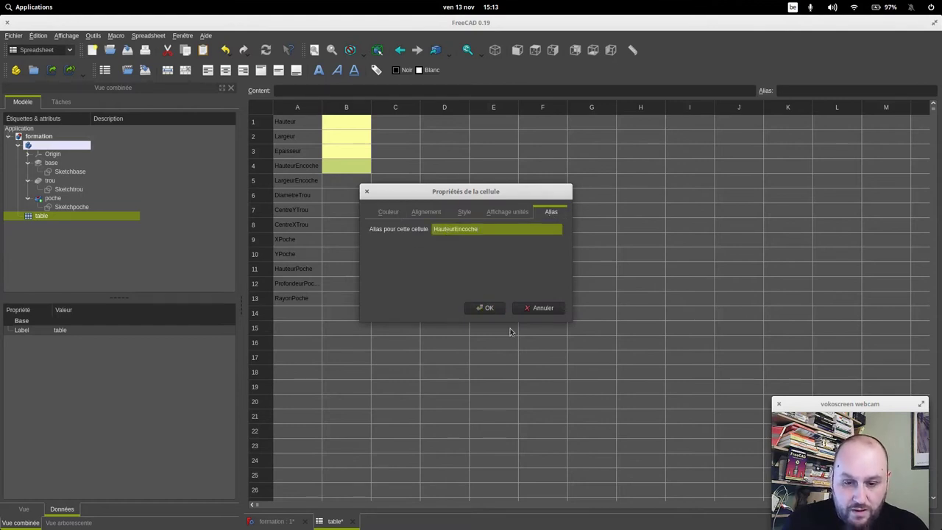
{"action": "left_click", "coordinate": [488, 308]}
Step: Give cell B5 the alias LargeurEncoche by pasting the label
{"action": "left_click", "coordinate": [298, 182]}
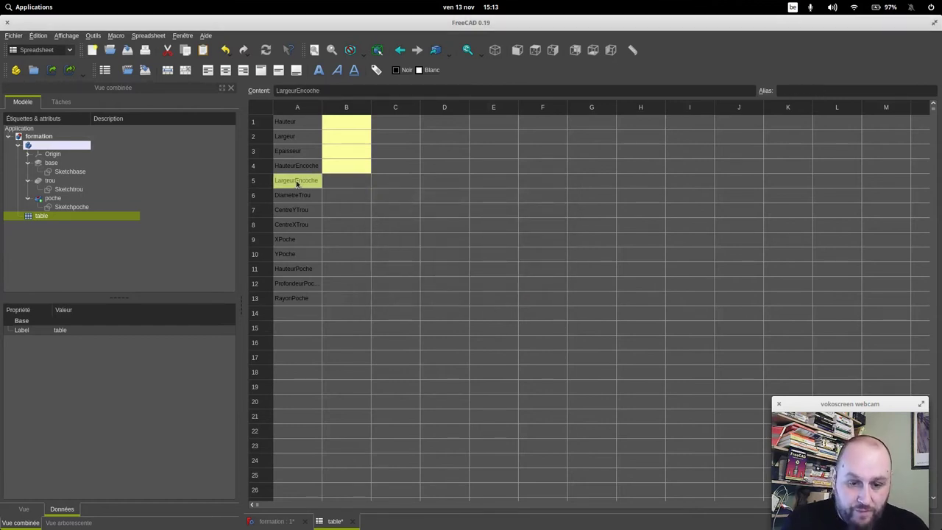
{"action": "left_click", "coordinate": [343, 184]}
{"action": "right_click", "coordinate": [360, 186]}
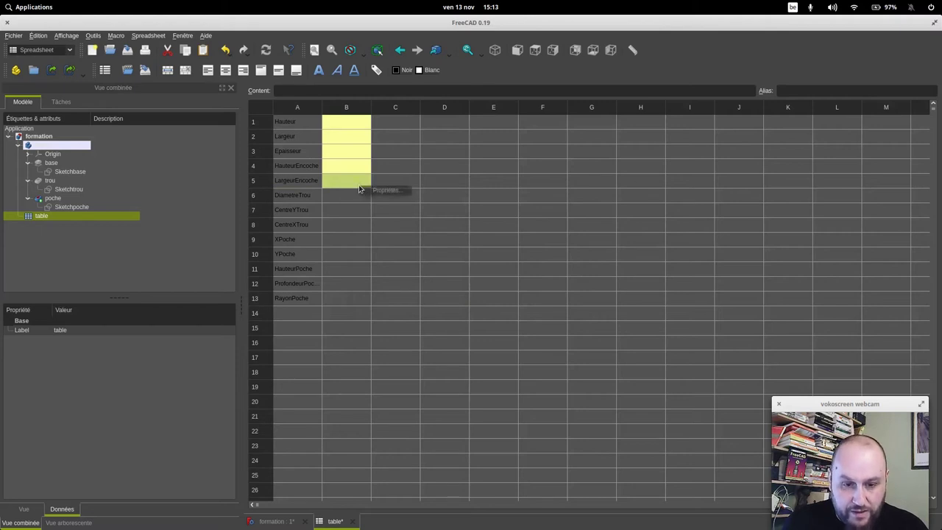
{"action": "left_click", "coordinate": [384, 198]}
{"action": "right_click", "coordinate": [355, 184]}
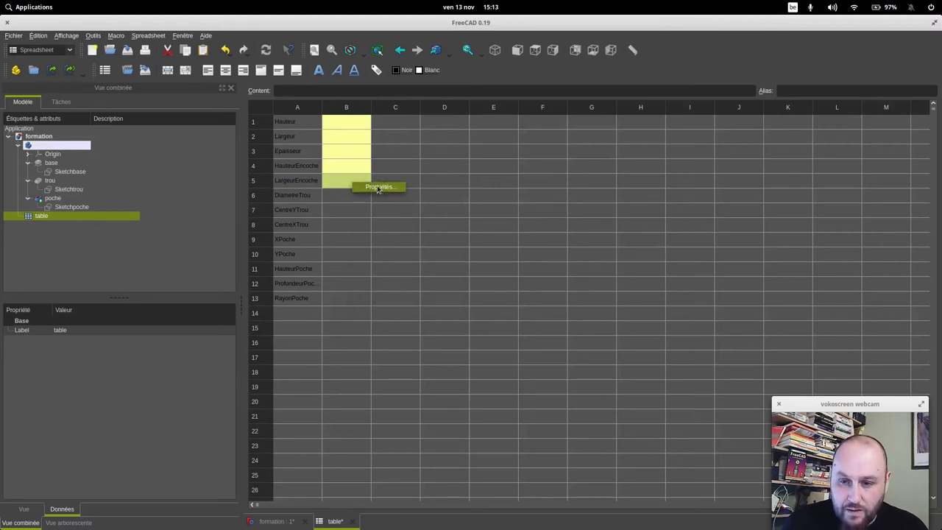
{"action": "left_click", "coordinate": [377, 189]}
{"action": "left_click", "coordinate": [549, 212]}
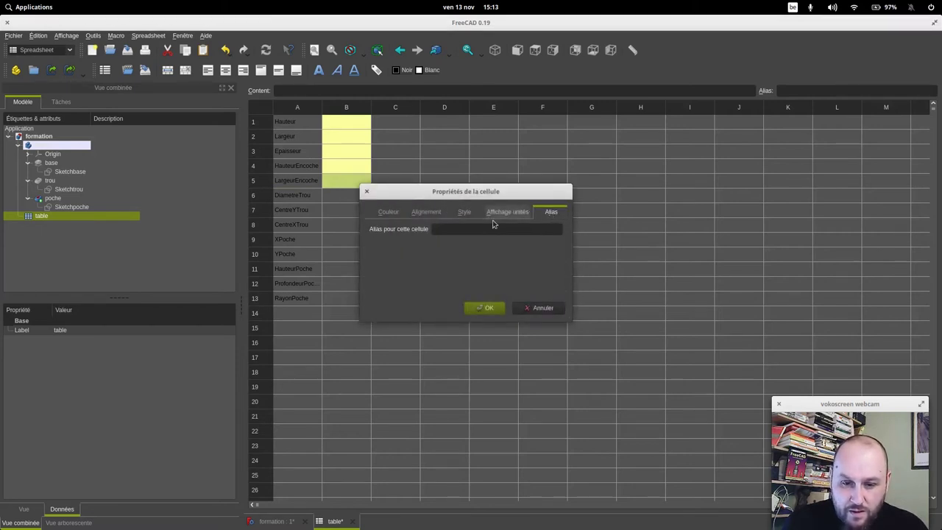
{"action": "left_click", "coordinate": [461, 233]}
{"action": "type", "text": "LargeurEncoche"}
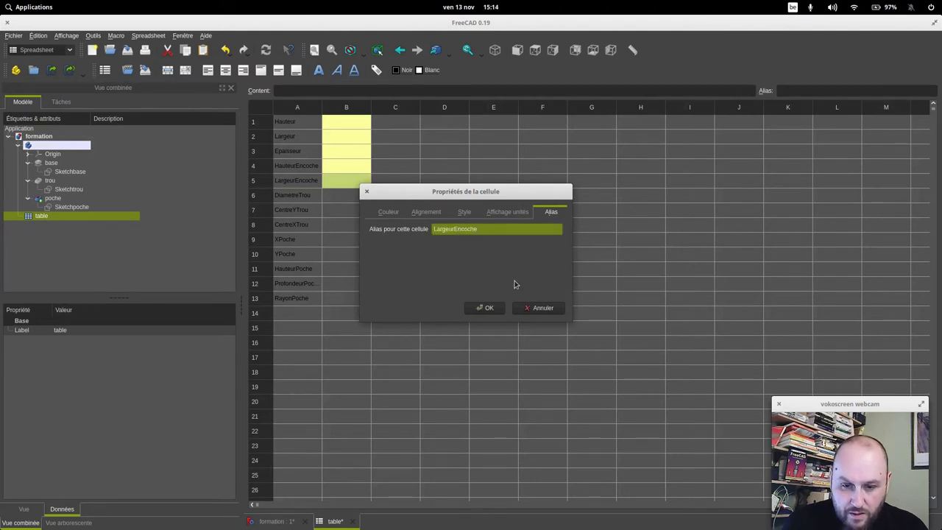
{"action": "left_click", "coordinate": [499, 308]}
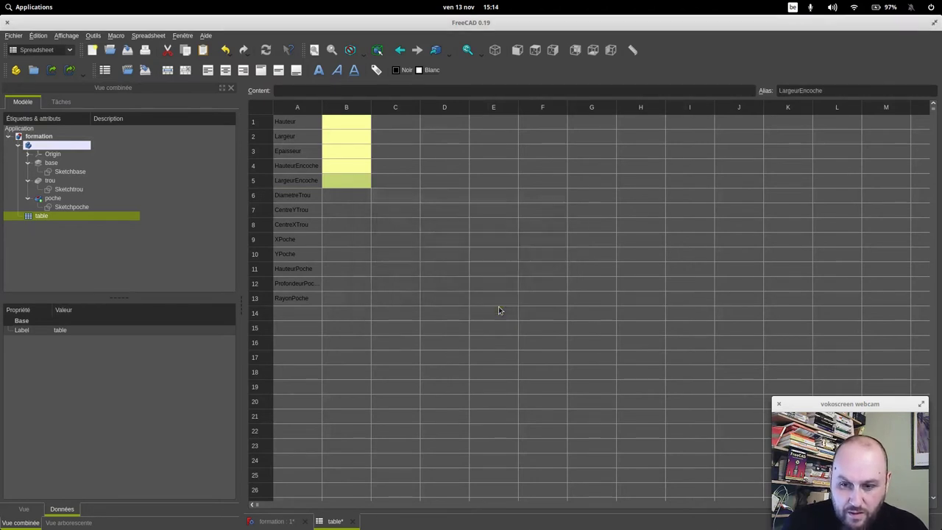
{"action": "left_click", "coordinate": [305, 196]}
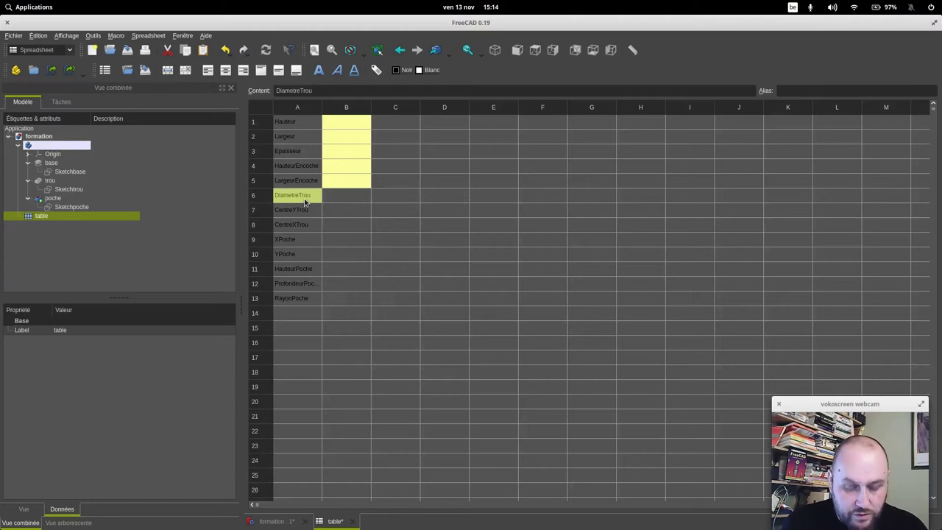
Step: Give cell B6 the alias DiametreTrou
{"action": "left_click", "coordinate": [804, 90]}
{"action": "left_click", "coordinate": [350, 199]}
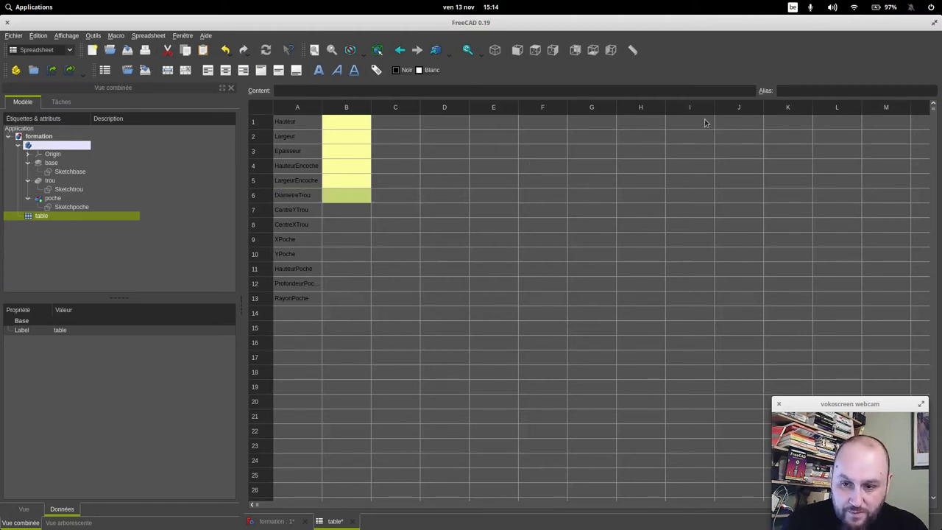
{"action": "left_click", "coordinate": [804, 89]}
{"action": "type", "text": "DiametreTrou"}
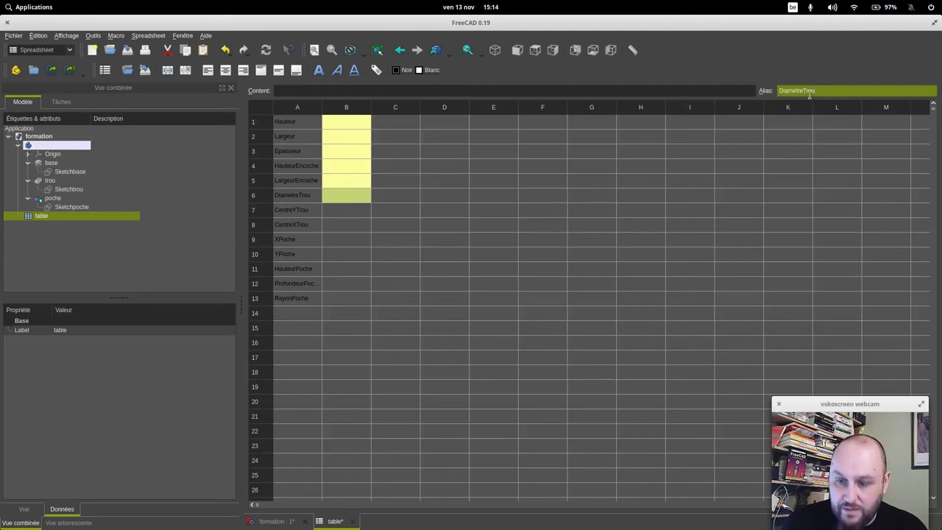
{"action": "key", "text": "Return"}
Step: Give cell B7 the alias CentreYTrou
{"action": "left_click", "coordinate": [312, 212]}
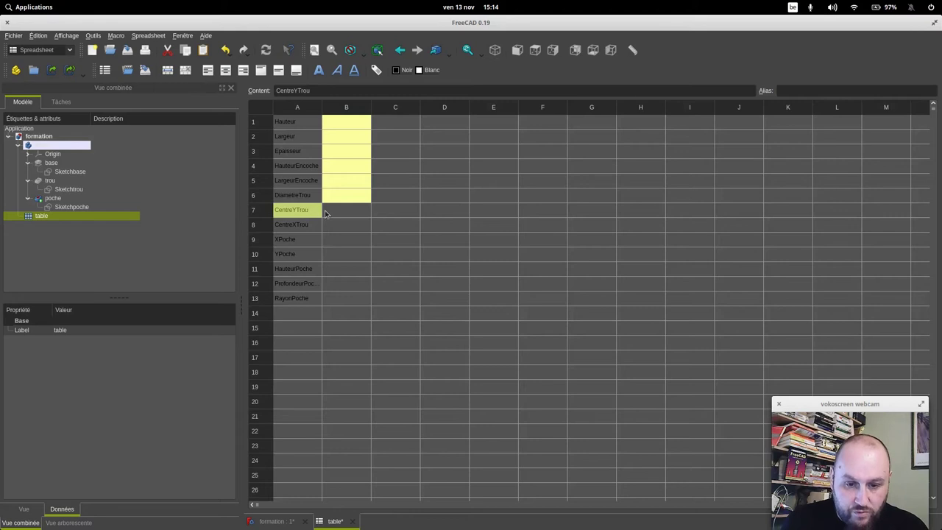
{"action": "left_click", "coordinate": [349, 208]}
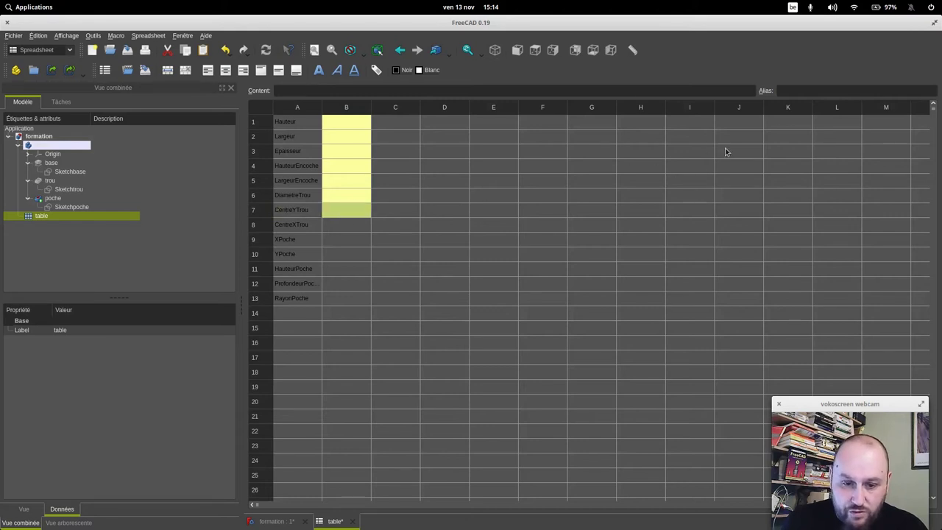
{"action": "left_click", "coordinate": [812, 90]}
{"action": "type", "text": "CentreYTrou"}
{"action": "left_click", "coordinate": [406, 243]}
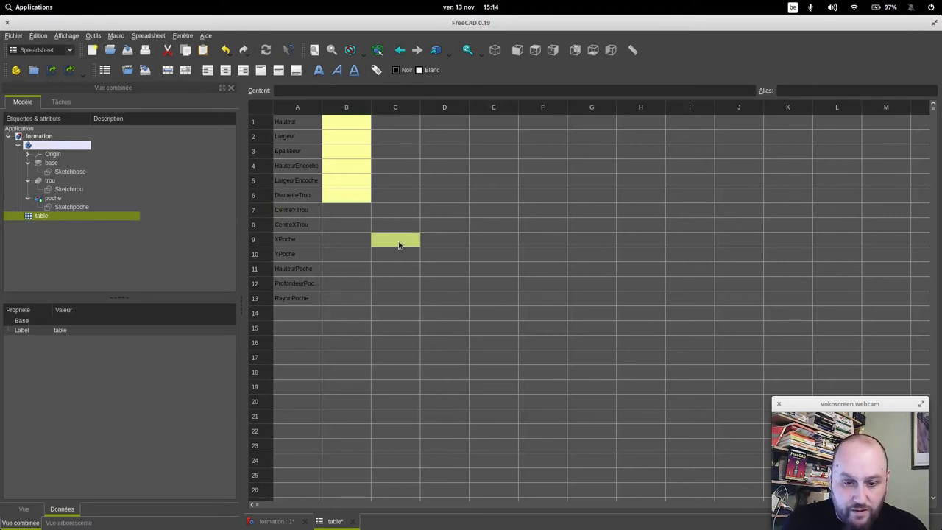
{"action": "left_click", "coordinate": [343, 215]}
{"action": "left_click", "coordinate": [799, 93]}
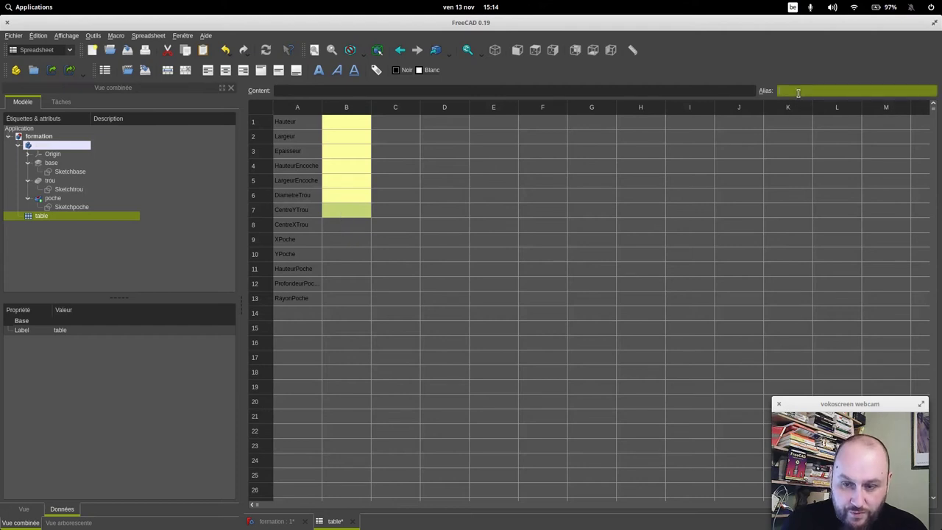
{"action": "type", "text": "CentreYTrou"}
{"action": "key", "text": "Return"}
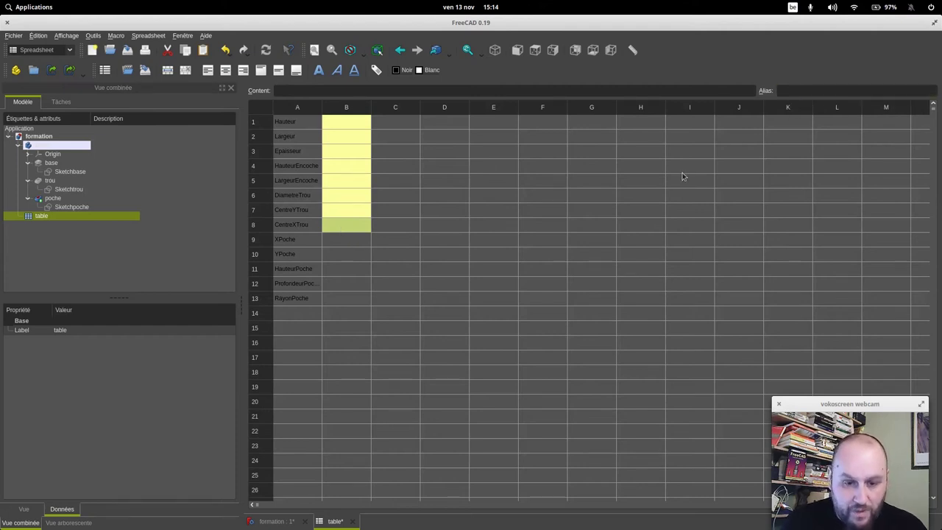
Step: Alias cell B8 as CentreXTrou and cell B9 as XPoche
{"action": "left_click", "coordinate": [305, 242]}
{"action": "left_click", "coordinate": [299, 227]}
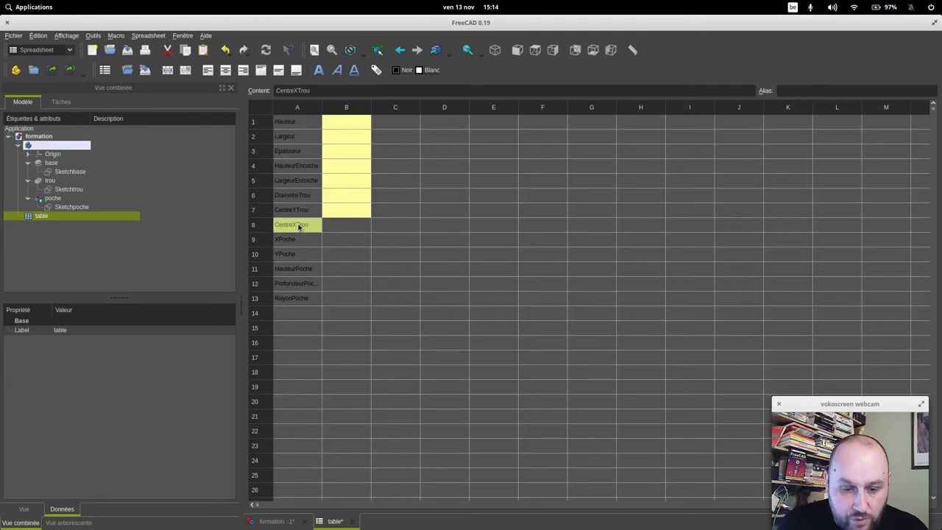
{"action": "left_click", "coordinate": [345, 228]}
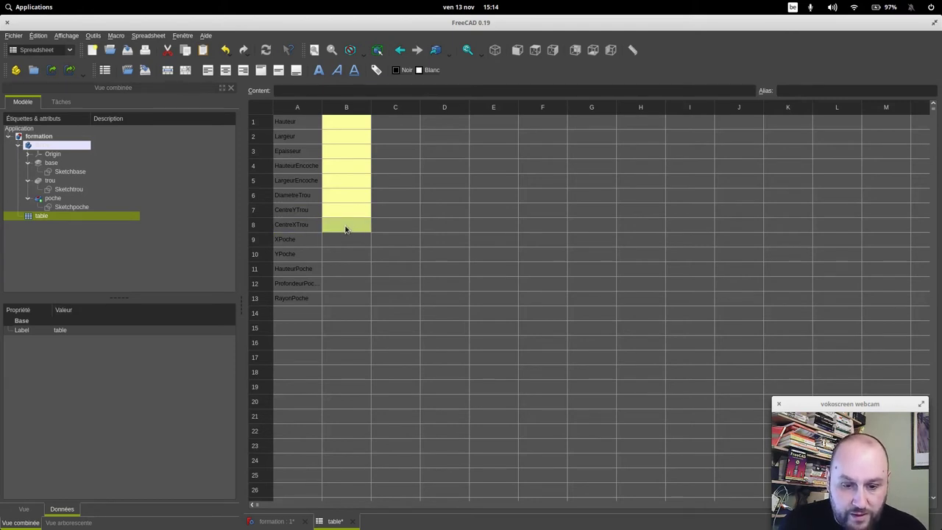
{"action": "left_click", "coordinate": [794, 90]}
{"action": "type", "text": "CentreXTrou"}
{"action": "key", "text": "Return"}
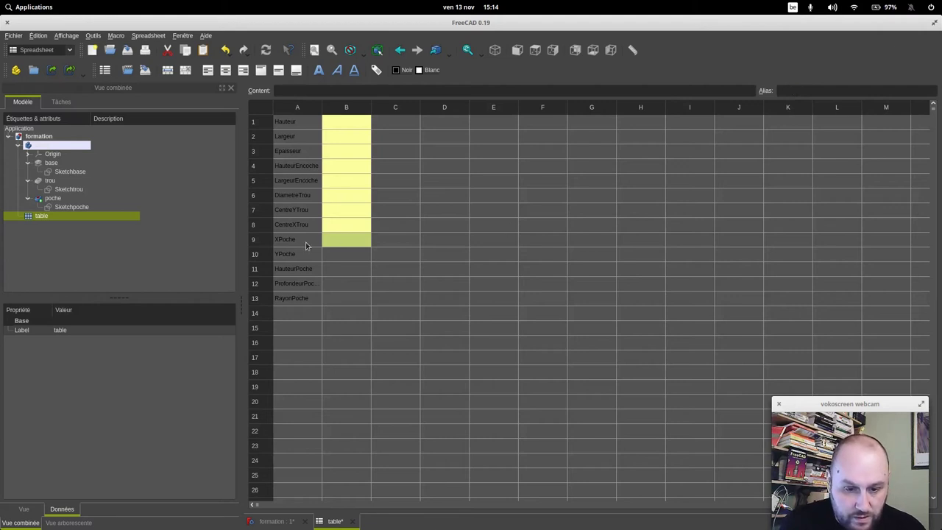
{"action": "left_click", "coordinate": [308, 245]}
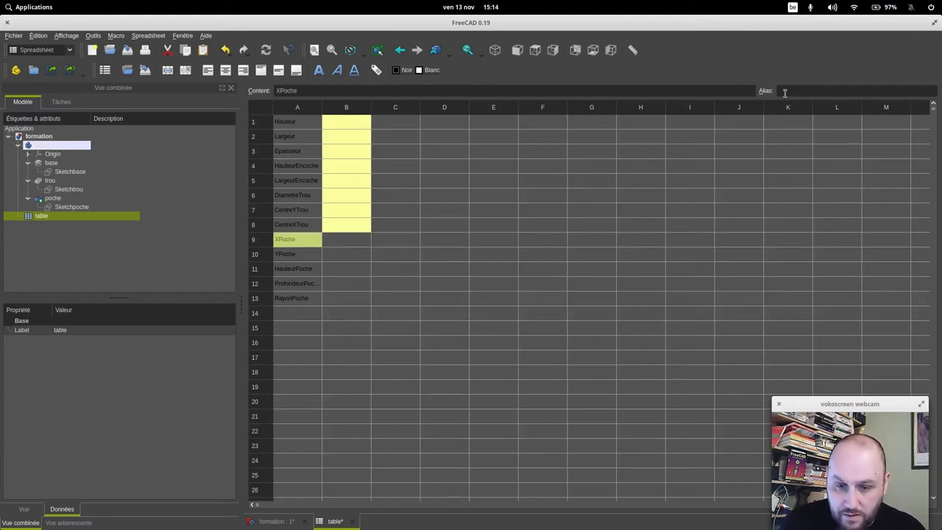
{"action": "left_click", "coordinate": [343, 240]}
{"action": "left_click", "coordinate": [796, 92]}
{"action": "type", "text": "XPoche"}
{"action": "key", "text": "Return"}
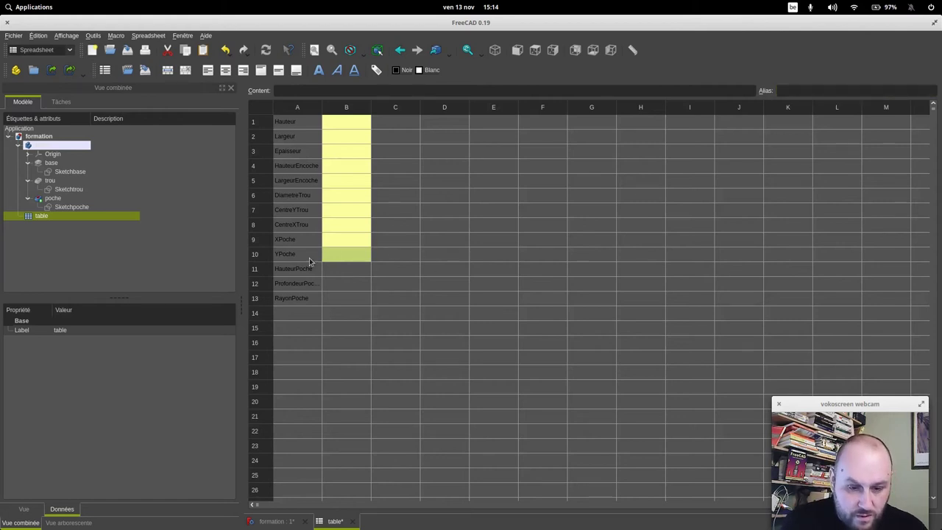
Step: Alias cell B10 as YPoche and cell B11 as HauteurPoche
{"action": "left_click", "coordinate": [309, 259]}
{"action": "left_click", "coordinate": [799, 92]}
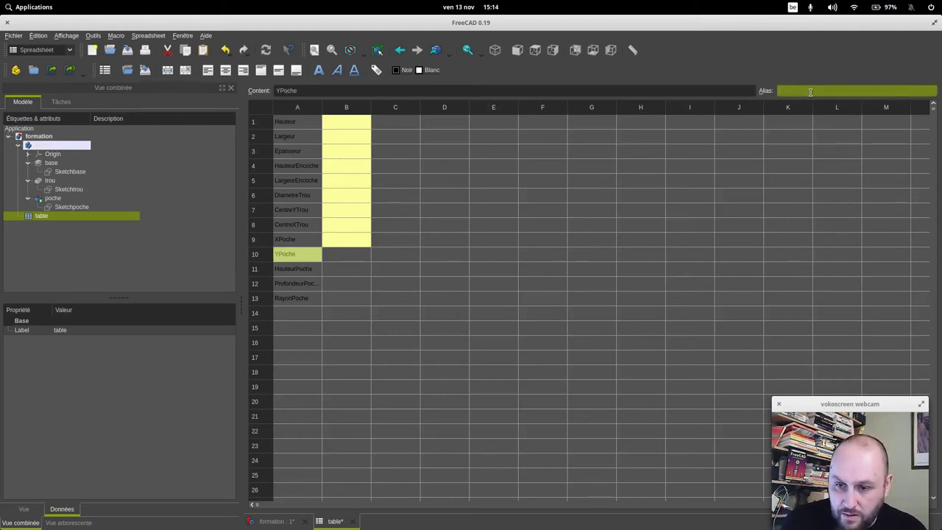
{"action": "type", "text": "YPoche"}
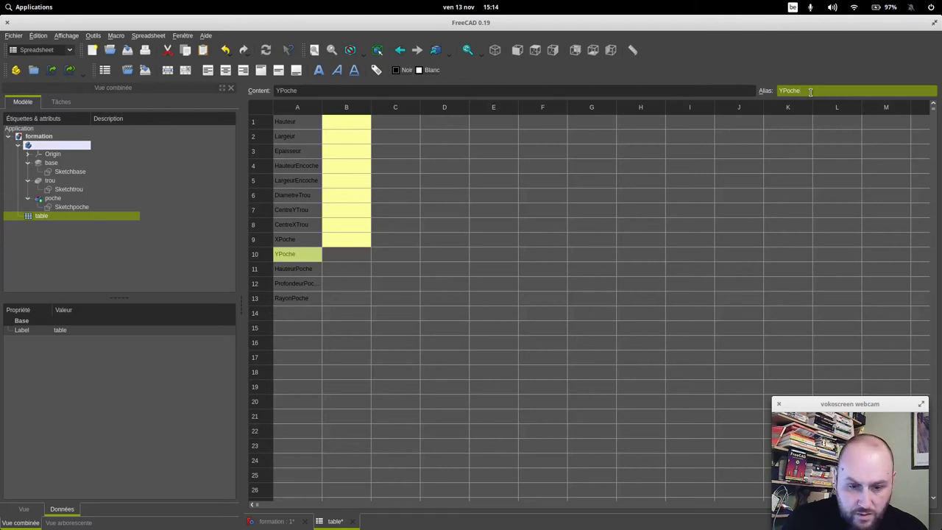
{"action": "left_click", "coordinate": [355, 251]}
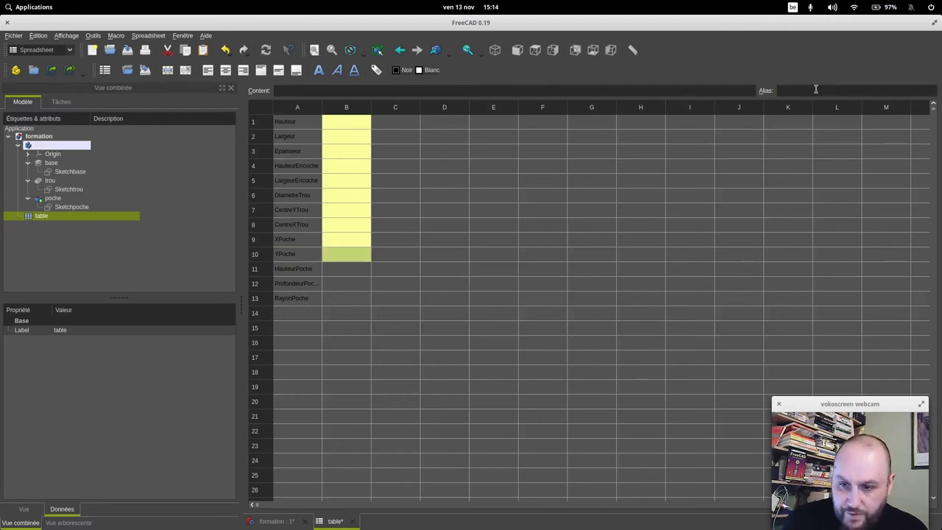
{"action": "left_click", "coordinate": [814, 89]}
{"action": "type", "text": "YPoche"}
{"action": "key", "text": "Return"}
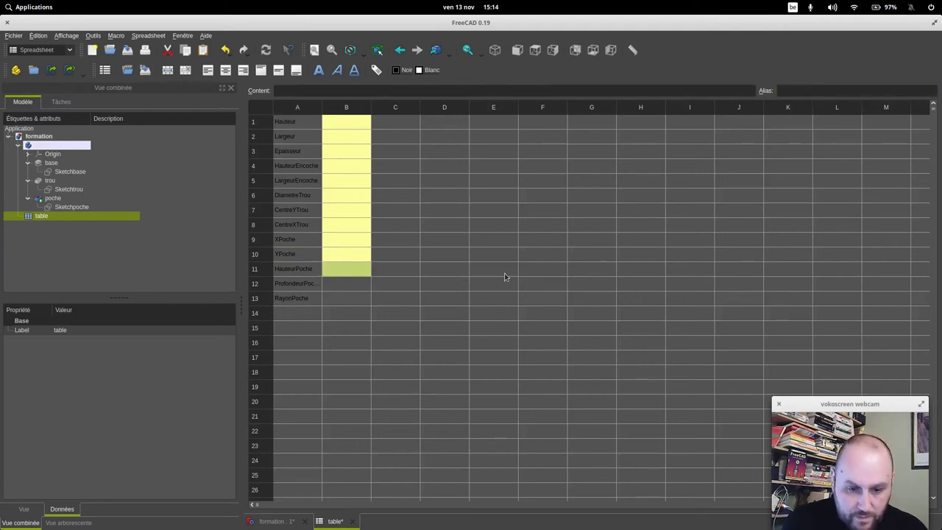
{"action": "left_click", "coordinate": [424, 287]}
{"action": "left_click", "coordinate": [303, 268]}
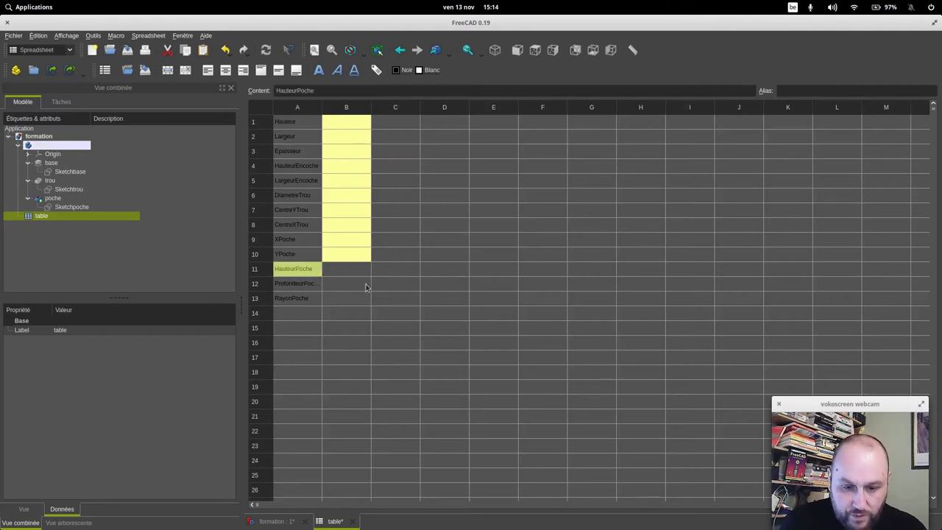
{"action": "left_click", "coordinate": [346, 271]}
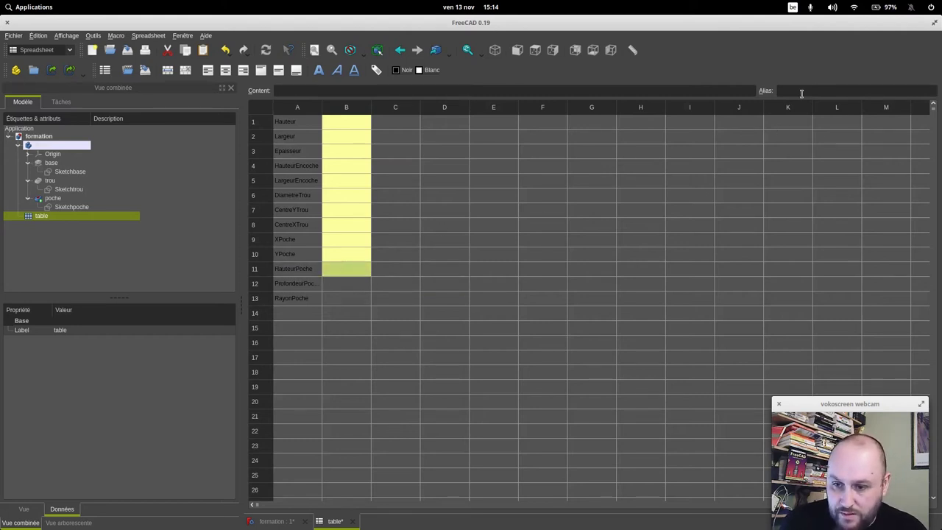
{"action": "left_click", "coordinate": [801, 92]}
{"action": "type", "text": "HauteurPoche"}
{"action": "key", "text": "Return"}
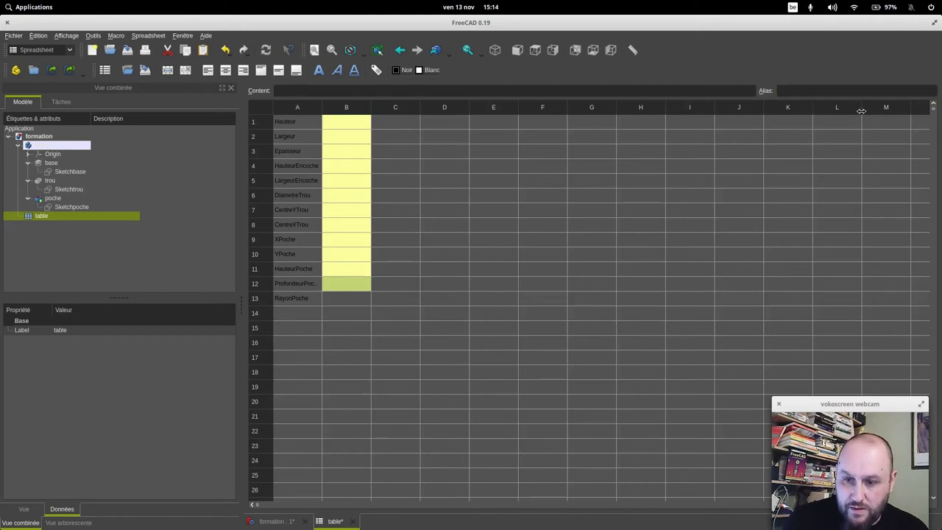
Step: Undo the ProfondeurPoche alias that was wrongly applied to label cell A12
{"action": "left_click", "coordinate": [294, 286]}
{"action": "left_click", "coordinate": [341, 284]}
{"action": "left_click", "coordinate": [296, 285]}
{"action": "left_click", "coordinate": [800, 93]}
{"action": "type", "text": "ProfondeurPoche"}
{"action": "key", "text": "Return"}
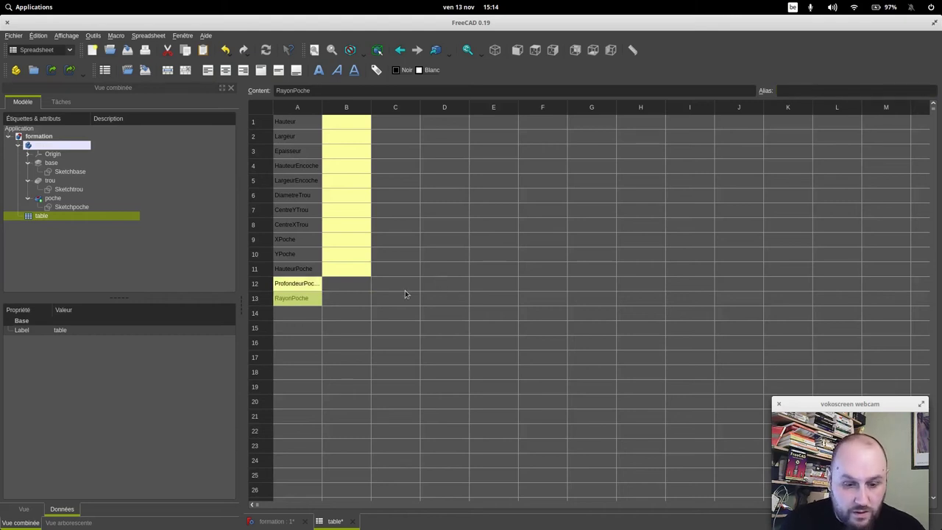
{"action": "key", "text": "ctrl+z"}
Step: Enter ProfondeurPoche as the alias for cell B12, which raises an alias error
{"action": "left_click", "coordinate": [340, 286]}
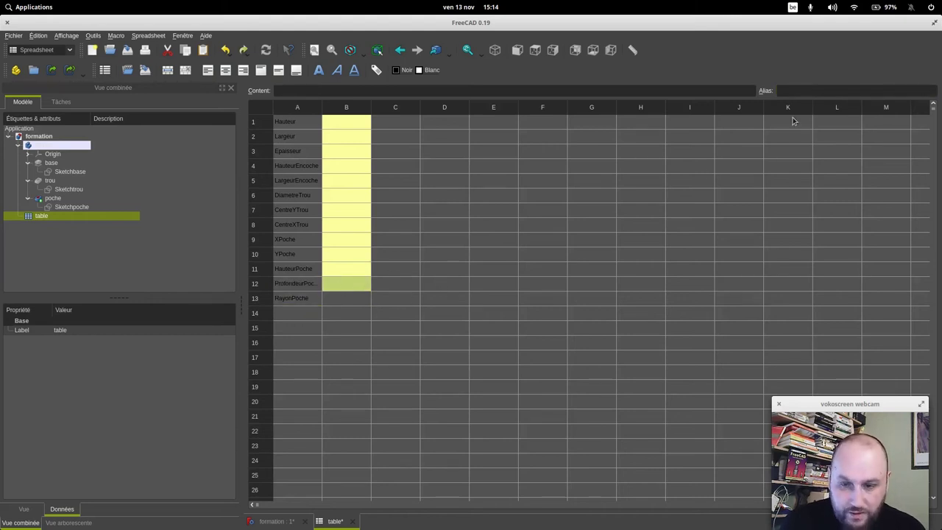
{"action": "left_click", "coordinate": [793, 94]}
{"action": "type", "text": "ProfondeurPoche"}
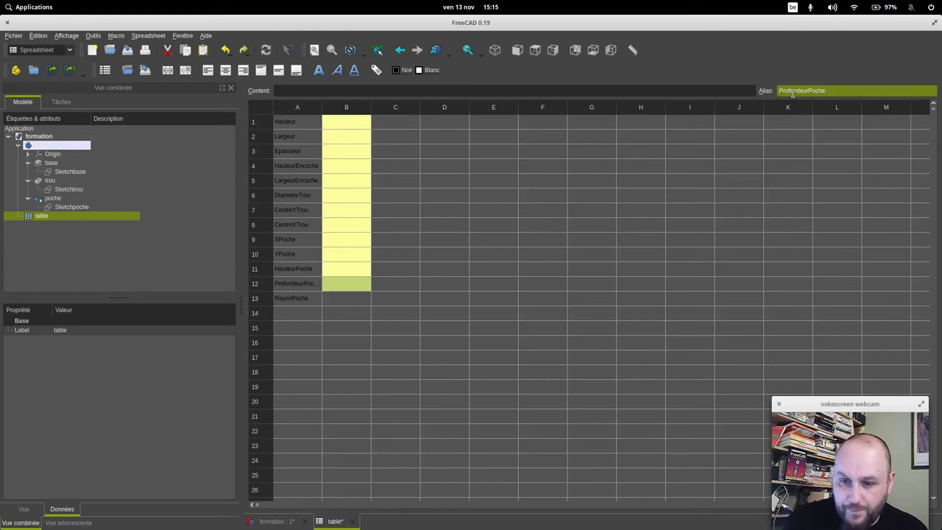
{"action": "left_click", "coordinate": [306, 302]}
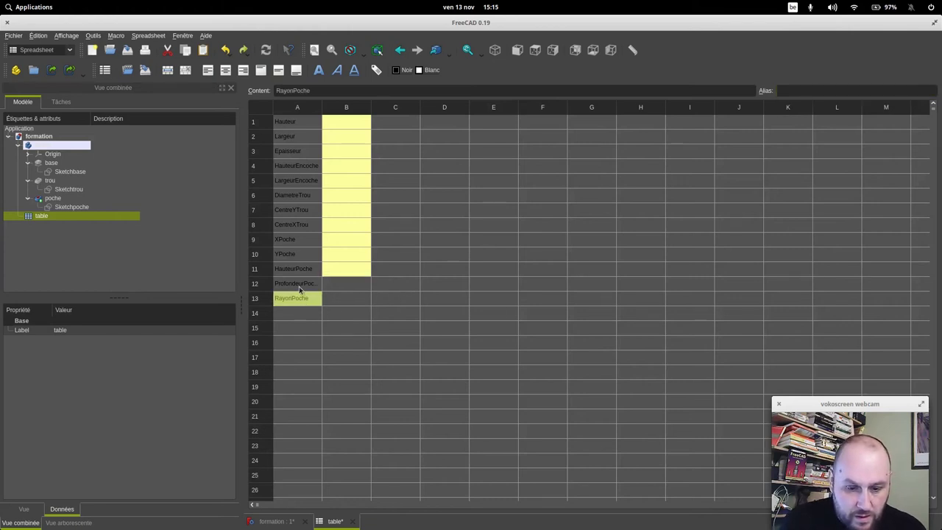
{"action": "left_click", "coordinate": [302, 286]}
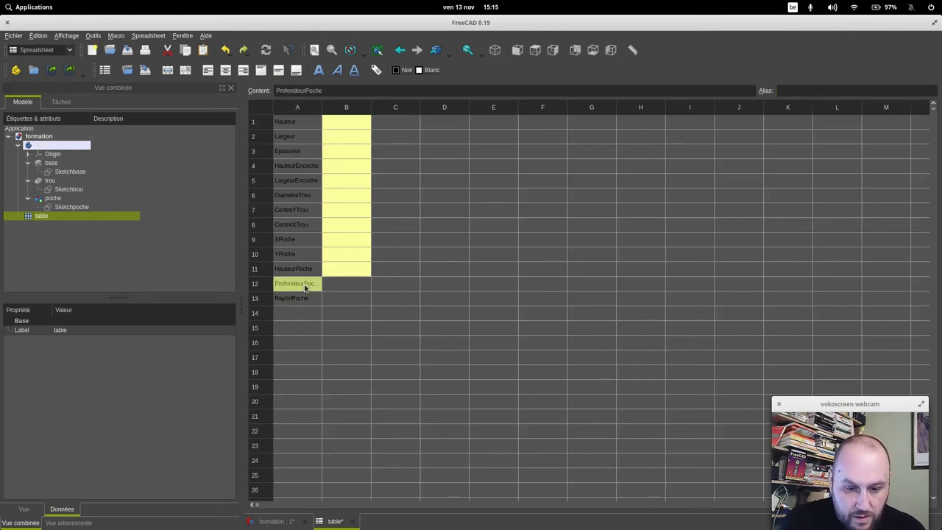
{"action": "left_click", "coordinate": [358, 283]}
{"action": "type", "text": "ProfondeurPoche"}
{"action": "key", "text": "Return"}
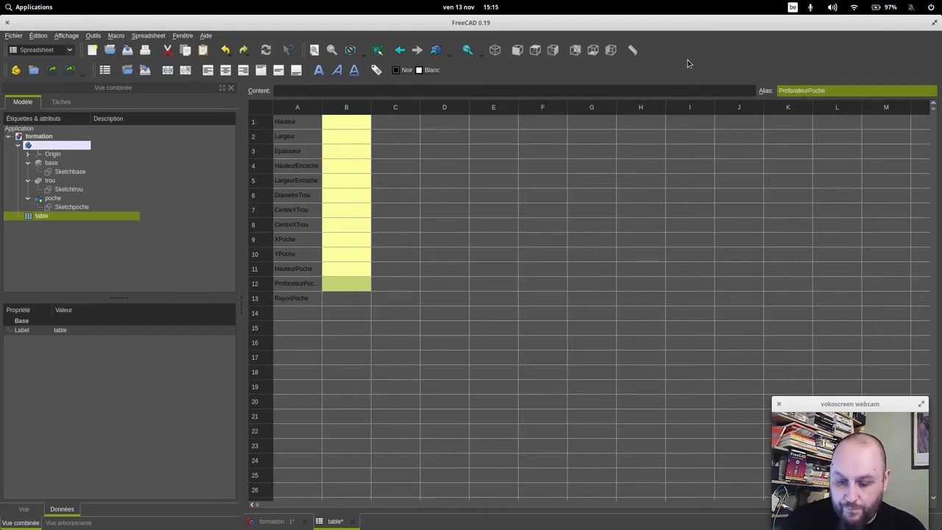
{"action": "key", "text": "Return"}
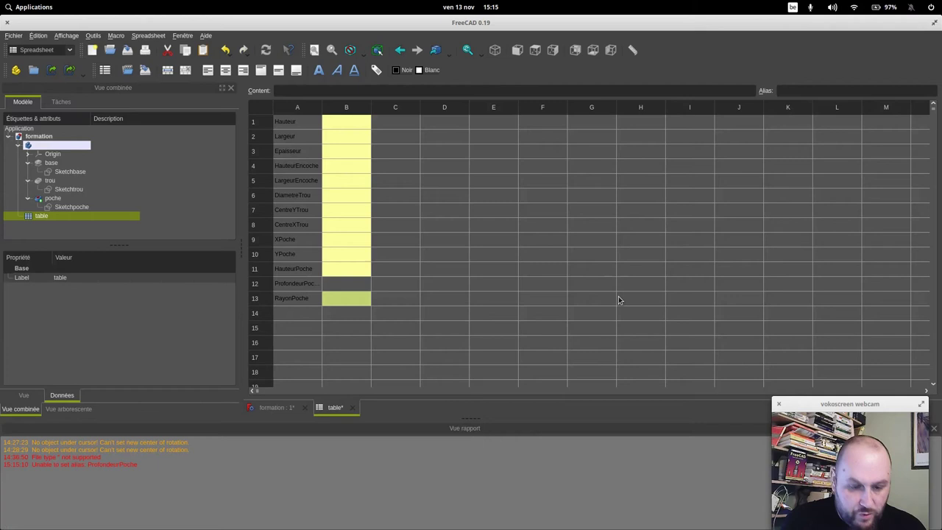
Step: Close the error report and select the empty value cell B12
{"action": "left_click", "coordinate": [435, 344]}
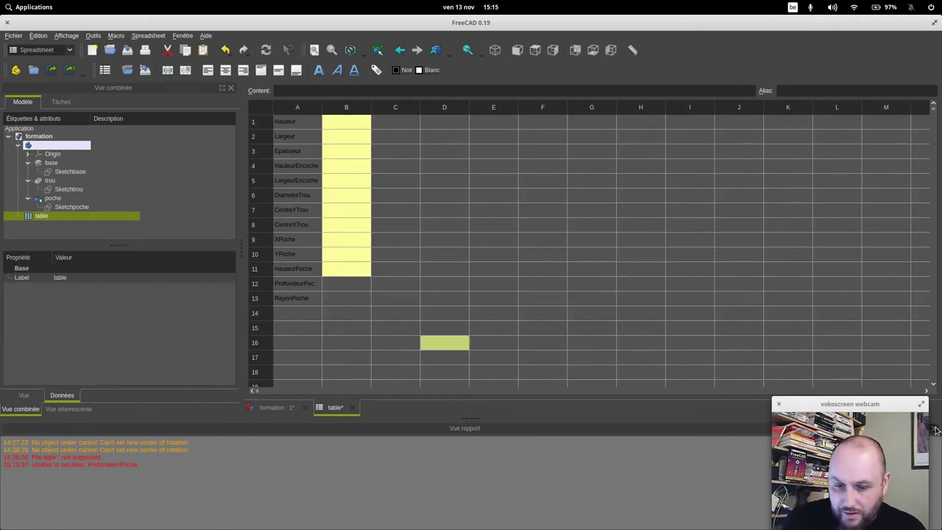
{"action": "left_click", "coordinate": [936, 429]}
{"action": "left_click", "coordinate": [447, 290]}
{"action": "left_click", "coordinate": [287, 287]}
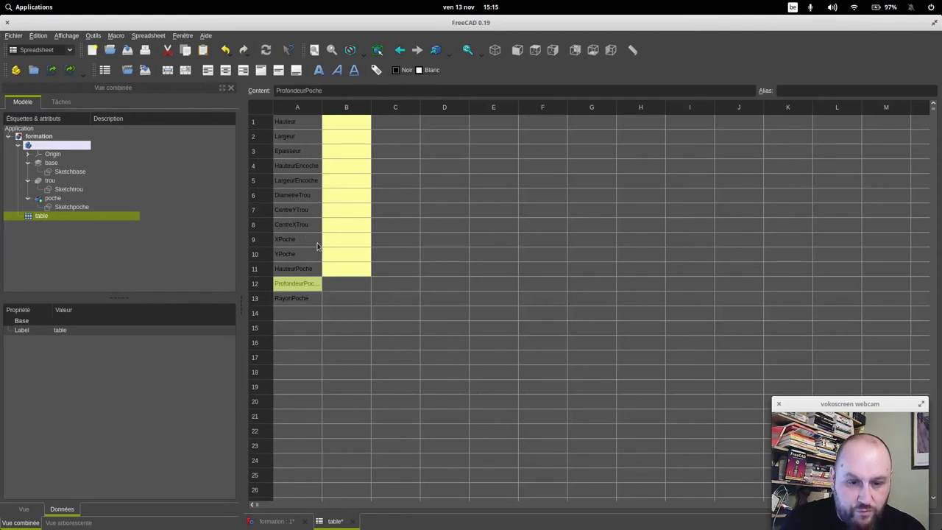
{"action": "left_click", "coordinate": [329, 91]}
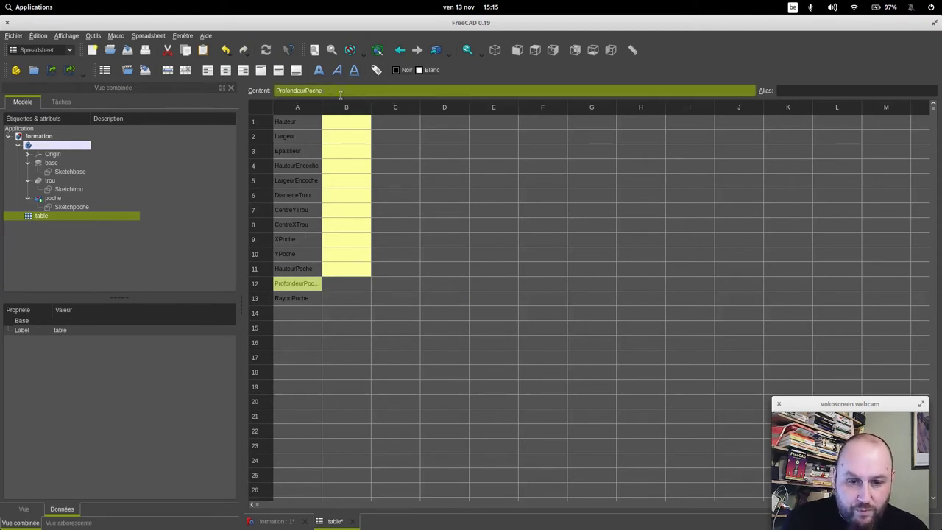
{"action": "left_click", "coordinate": [315, 284]}
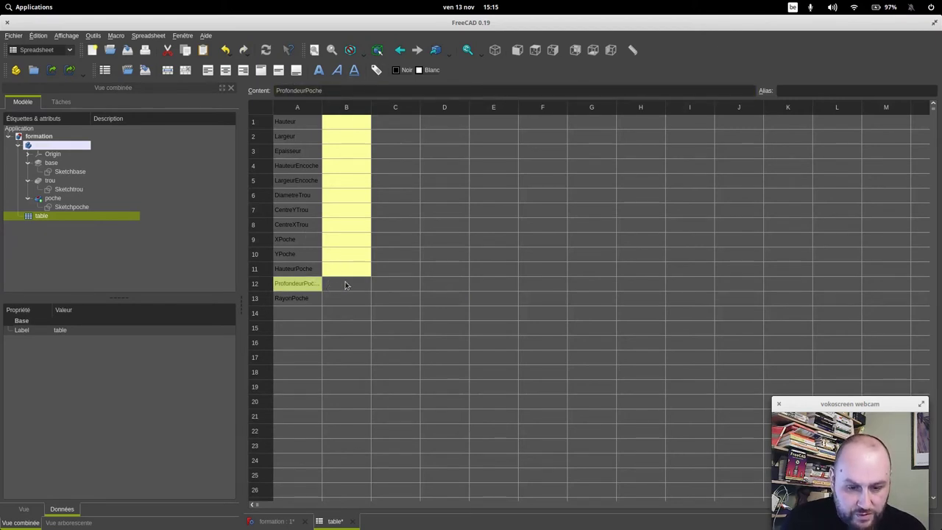
{"action": "left_click", "coordinate": [355, 285]}
Step: Set B12's alias to ProfondeurPoche1 in the cell Properties Alias tab
{"action": "right_click", "coordinate": [341, 288]}
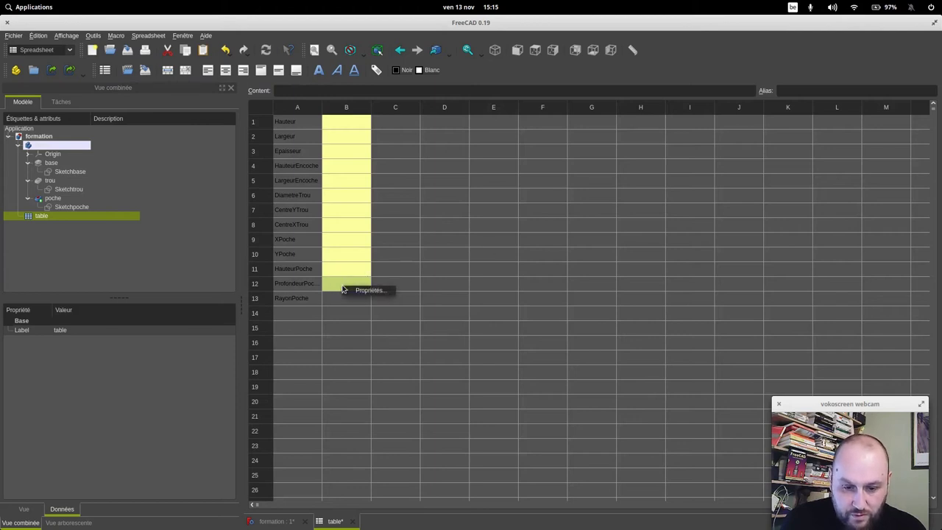
{"action": "left_click", "coordinate": [355, 289]}
{"action": "left_click", "coordinate": [551, 212]}
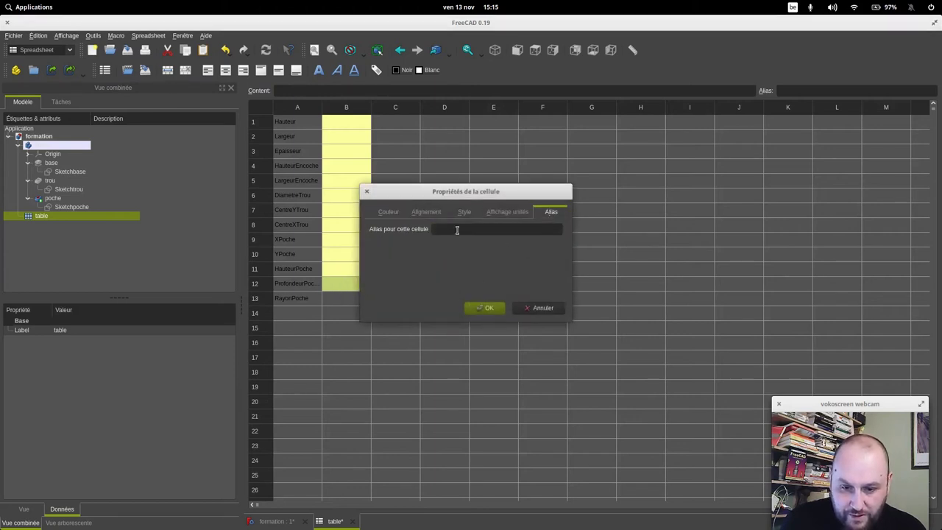
{"action": "type", "text": "ProfondeurPoche"}
{"action": "left_click", "coordinate": [483, 309]}
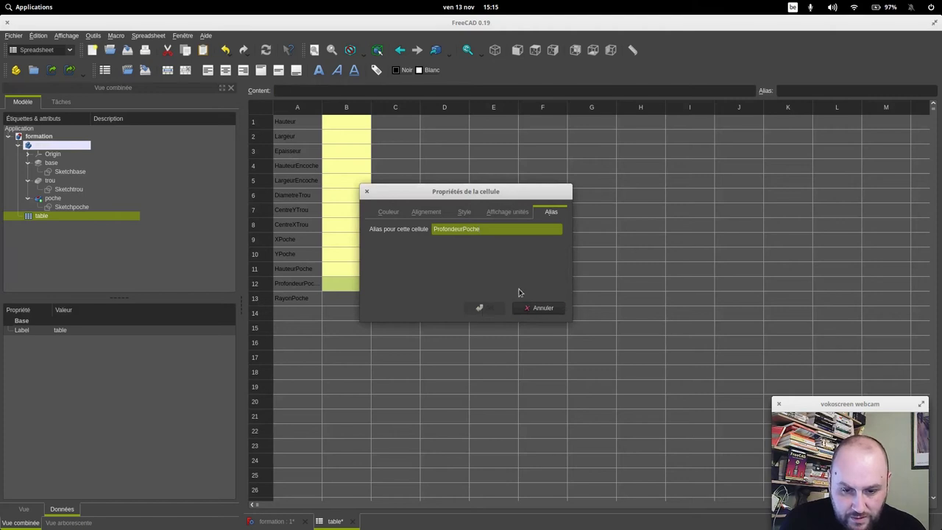
{"action": "type", "text": "1"}
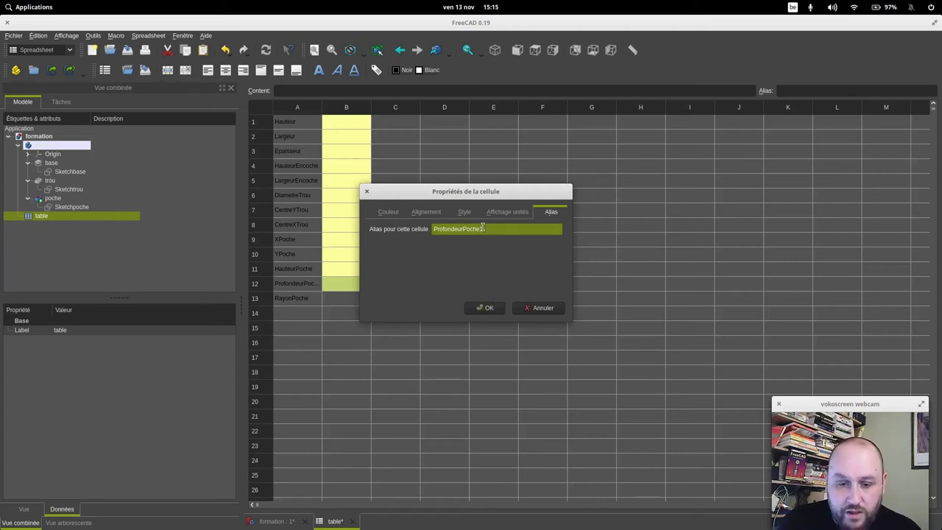
{"action": "left_click", "coordinate": [489, 309]}
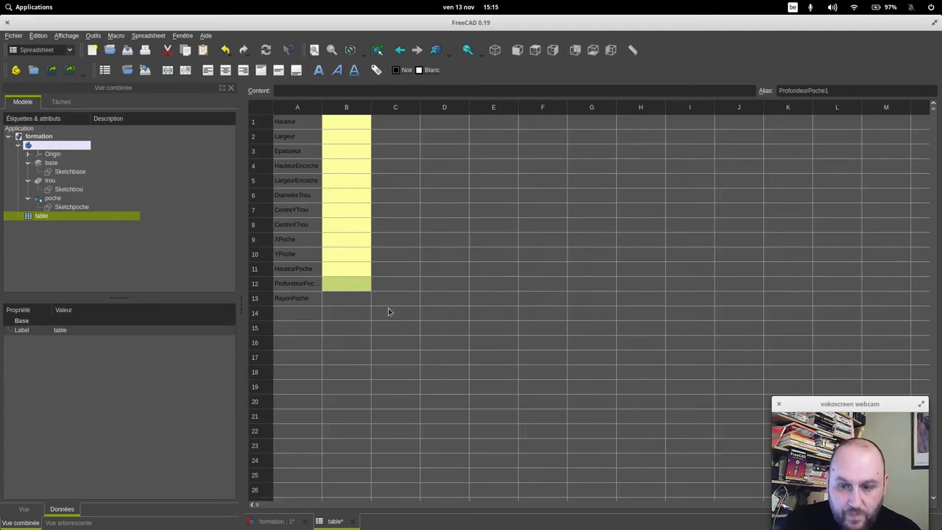
Step: Alias cell B13 as RayonPoche and save the document
{"action": "left_click", "coordinate": [288, 299]}
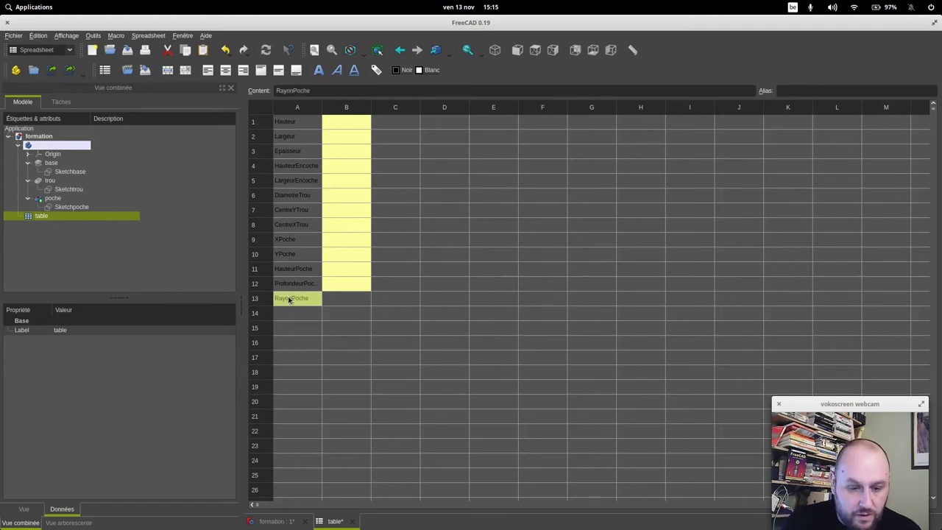
{"action": "left_click", "coordinate": [335, 304]}
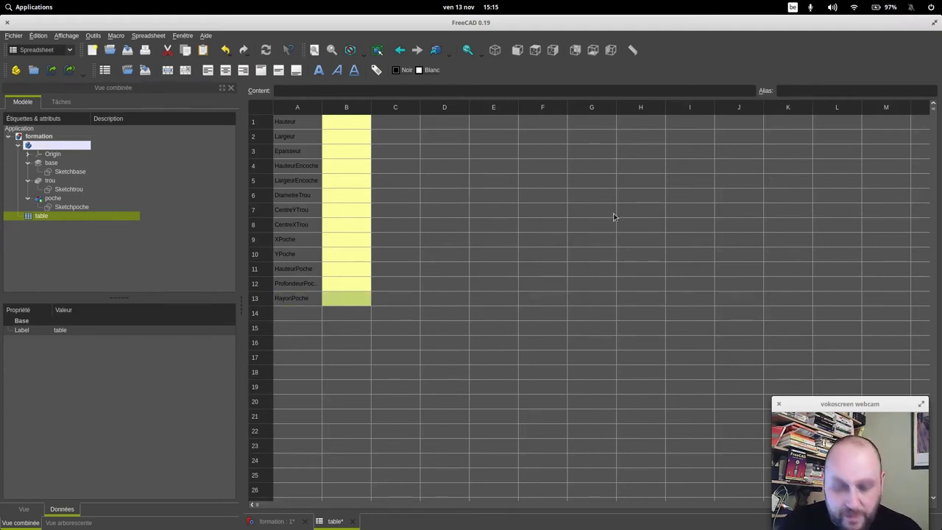
{"action": "left_click", "coordinate": [810, 90]}
{"action": "type", "text": "RayonPoche"}
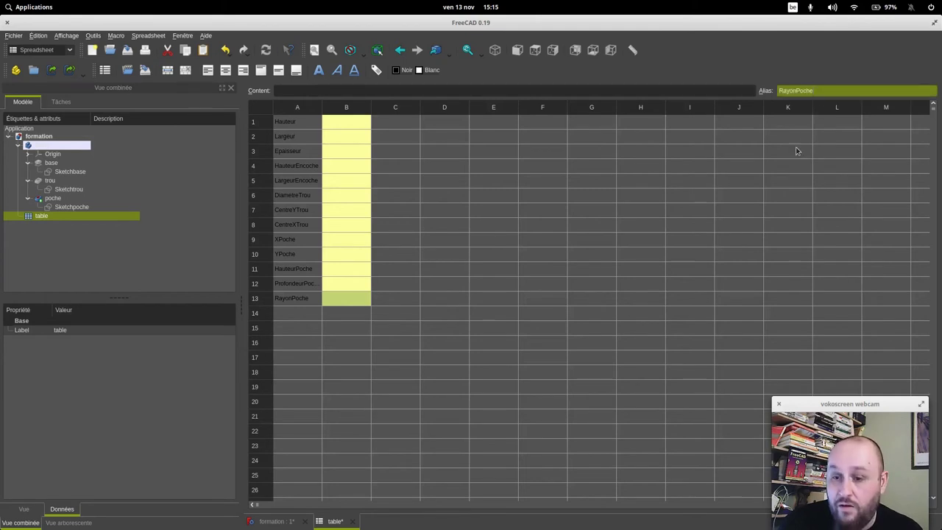
{"action": "key", "text": "Return"}
{"action": "left_click", "coordinate": [407, 327]}
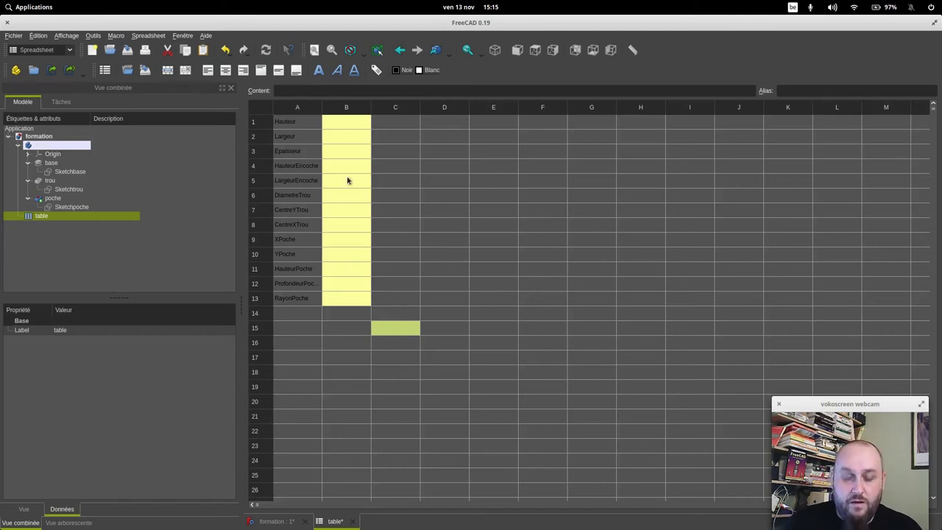
{"action": "key", "text": "ctrl+s"}
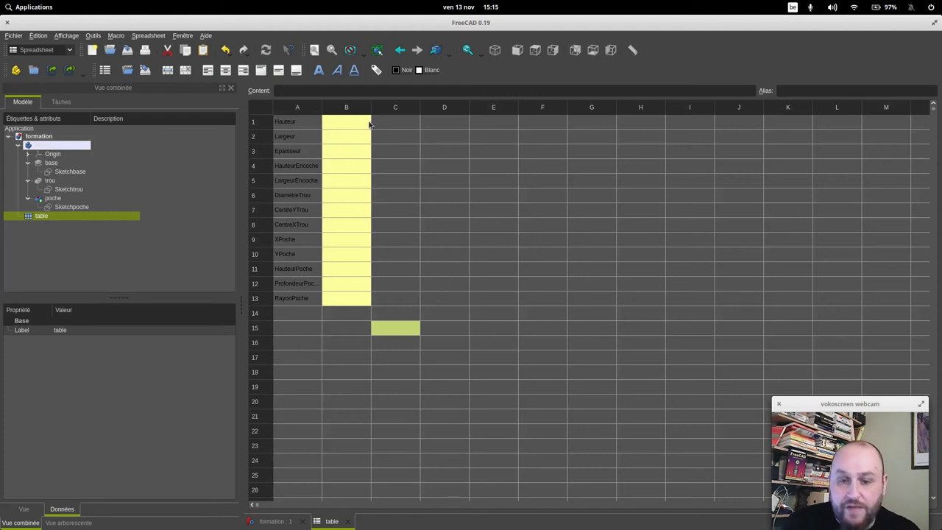
Step: Enter the plate values in B1–B3: height 100, width 150, thickness 15
{"action": "left_click", "coordinate": [341, 123]}
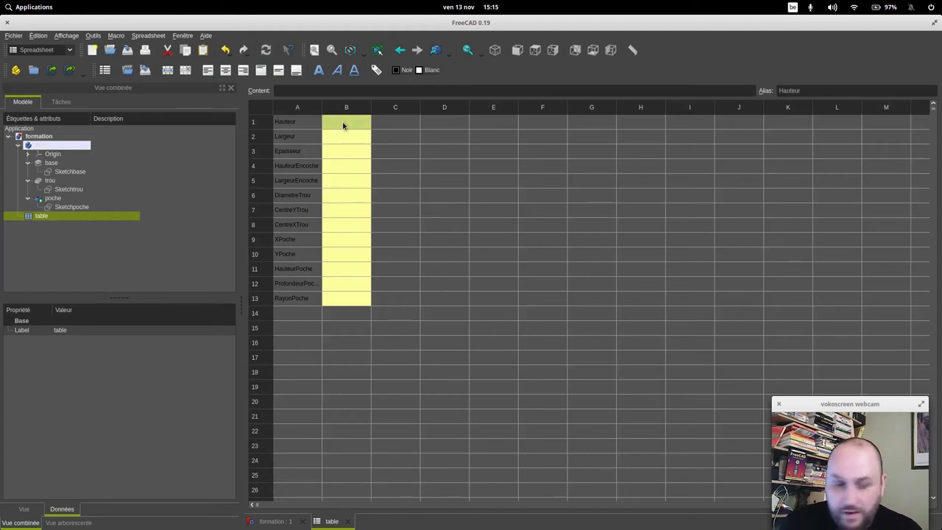
{"action": "double_click", "coordinate": [343, 125]}
{"action": "type", "text": "100mm"}
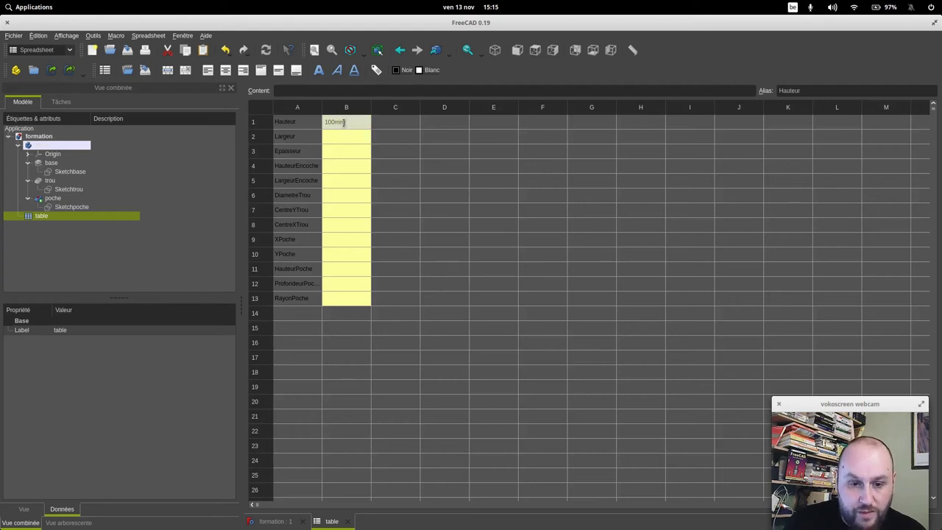
{"action": "key", "text": "Return"}
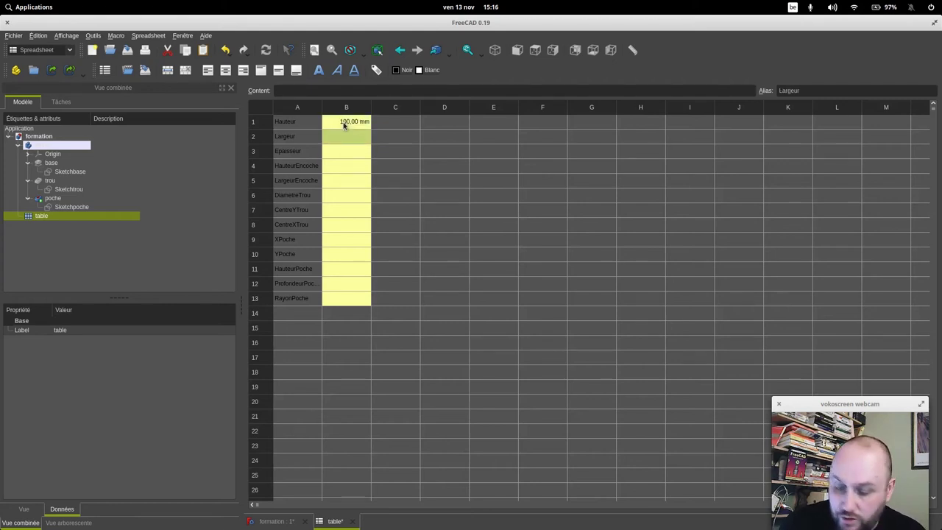
{"action": "type", "text": "11"}
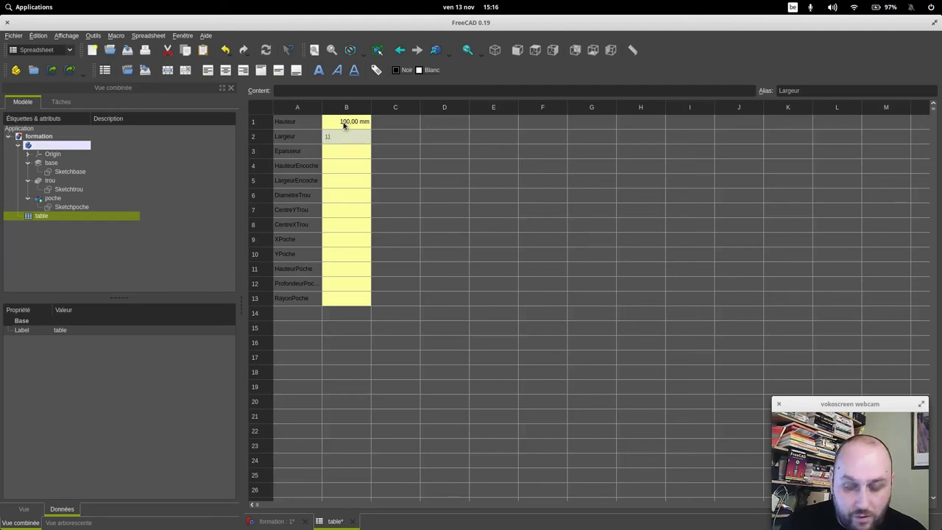
{"action": "key", "text": "BackSpace"}
{"action": "type", "text": "50mm"}
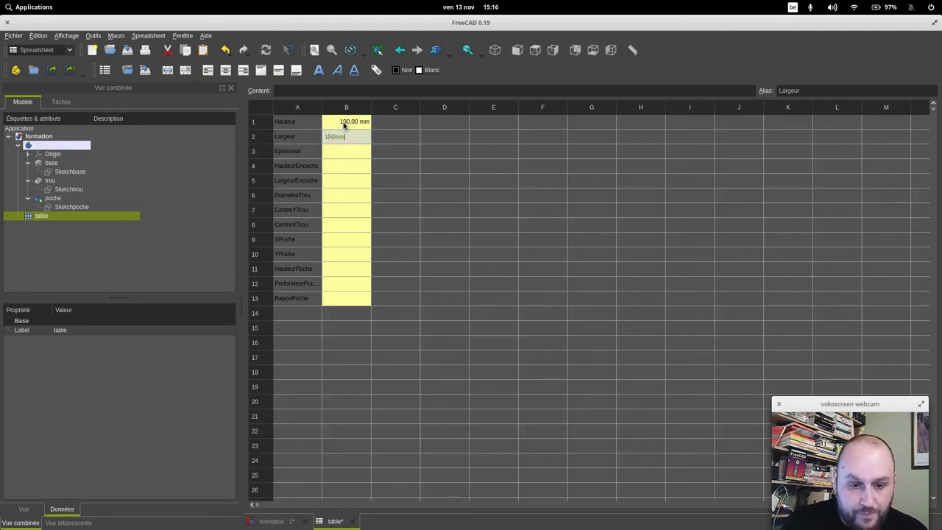
{"action": "key", "text": "Return"}
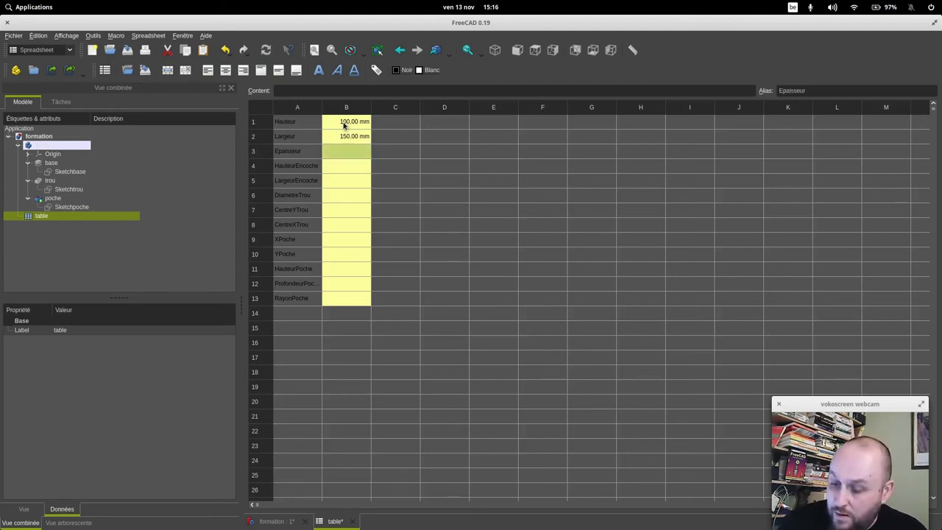
{"action": "type", "text": "15mm"}
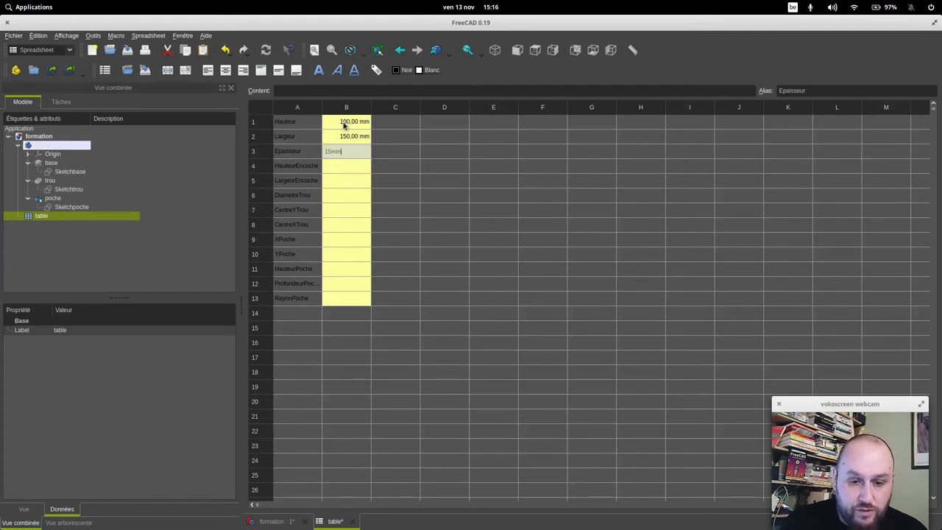
{"action": "key", "text": "Return"}
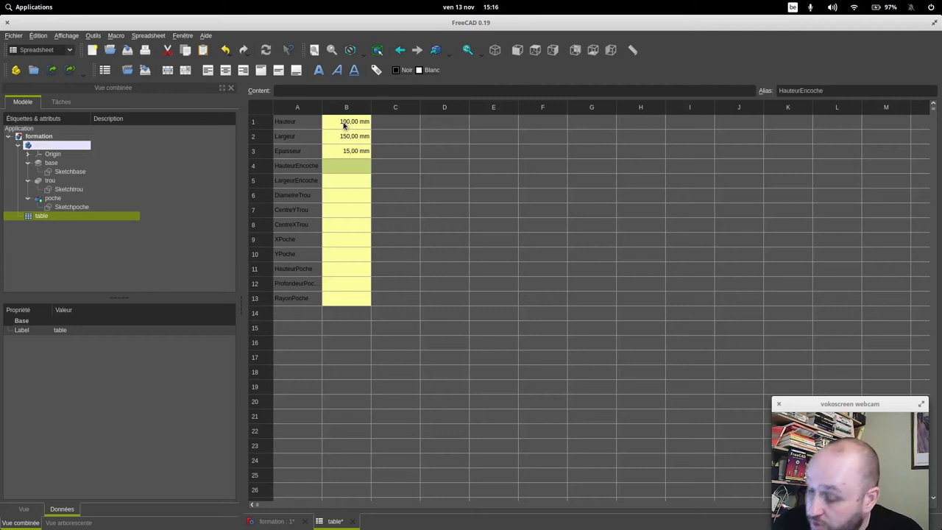
Step: Enter B4–B8: notch 30 and 15 mm, hole diameter 20, CentreYTrou 80, CentreXTrou 25 mm
{"action": "type", "text": "30mm"}
{"action": "key", "text": "Return"}
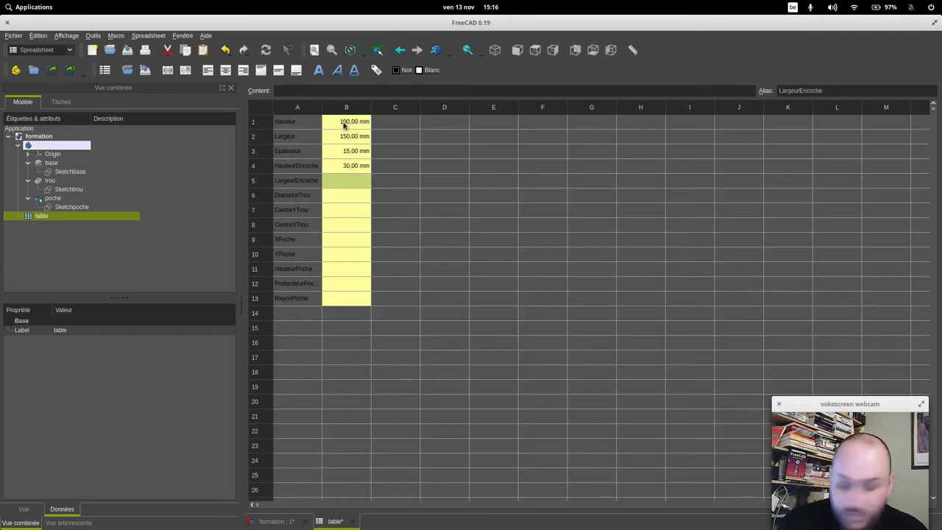
{"action": "type", "text": "15mm"}
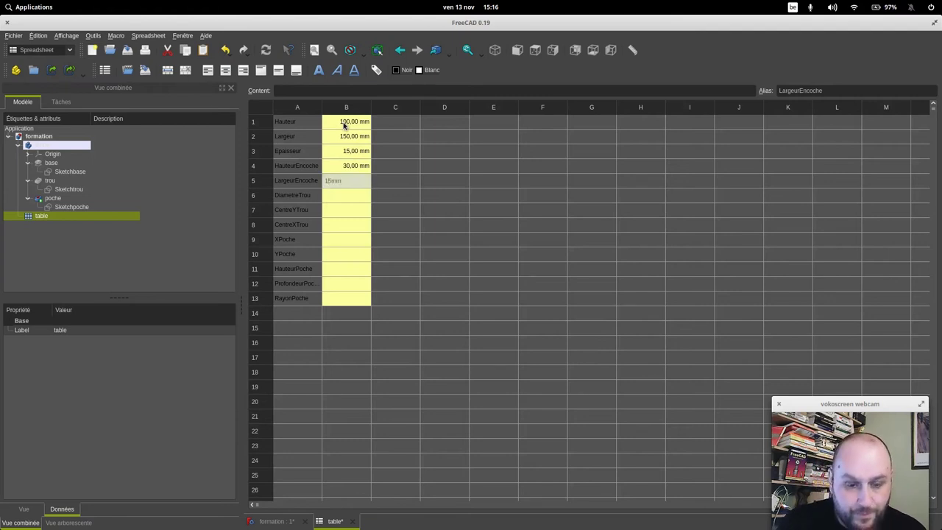
{"action": "key", "text": "Return"}
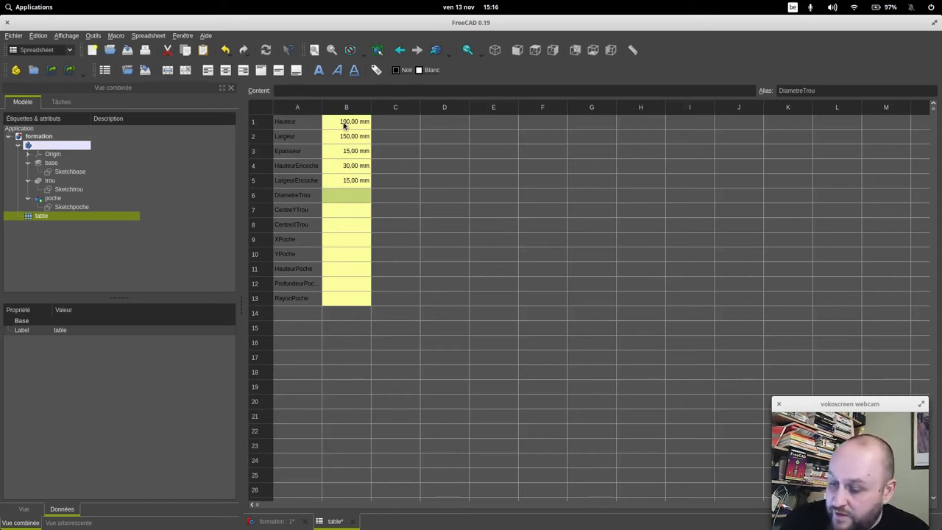
{"action": "type", "text": "20,00 mm"}
{"action": "key", "text": "Return"}
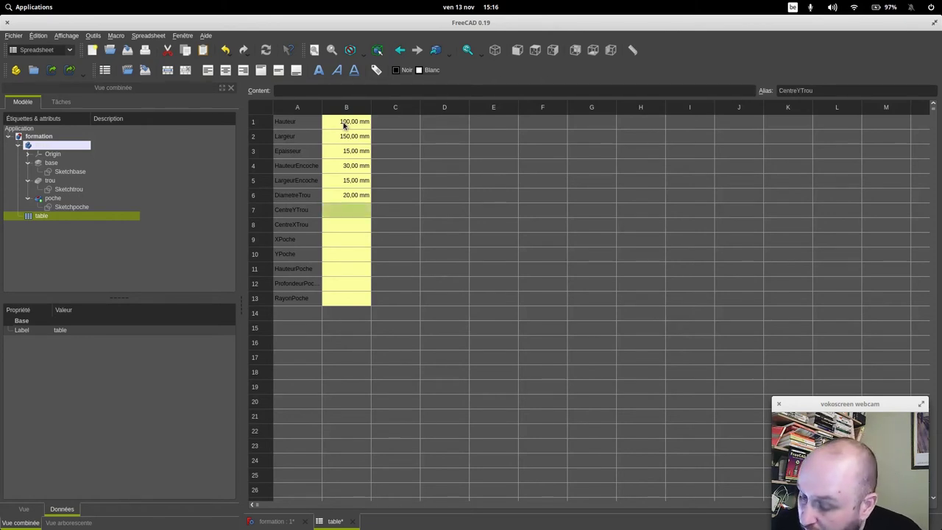
{"action": "type", "text": "80,00 "}
{"action": "type", "text": "mm"}
{"action": "key", "text": "Return"}
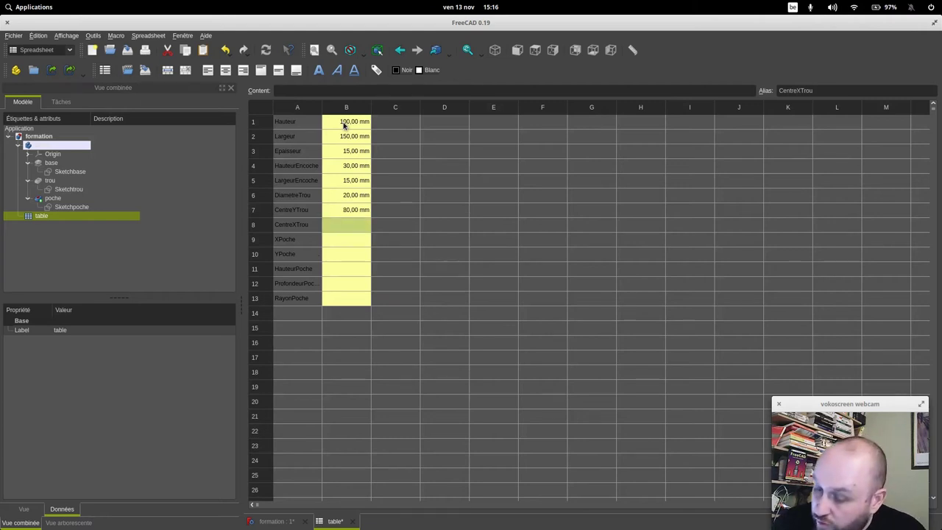
{"action": "type", "text": "25,00 mm"}
{"action": "key", "text": "Return"}
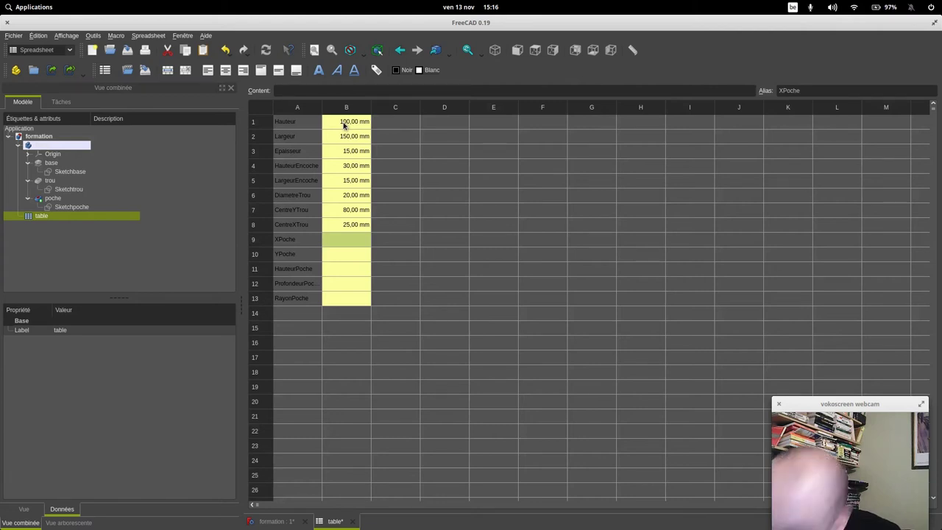
Step: Fill B9–B13 with 70, 55, 20 (corrected from 5), 5 and 10 mm
{"action": "type", "text": "70mm"}
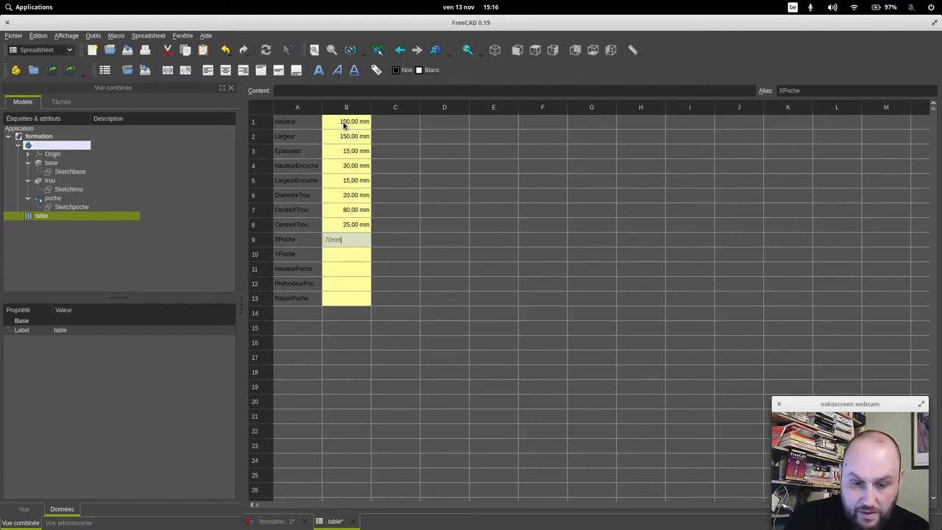
{"action": "key", "text": "Return"}
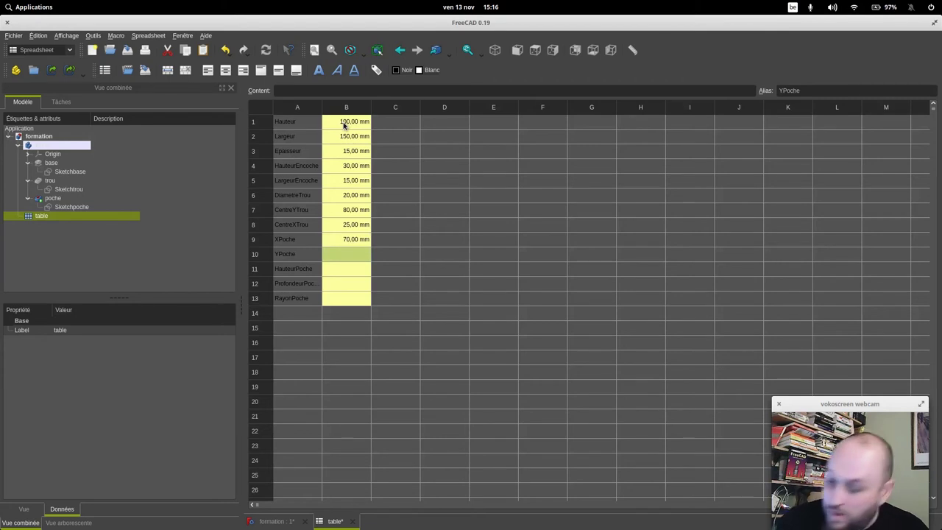
{"action": "type", "text": "55mm"}
{"action": "key", "text": "Return"}
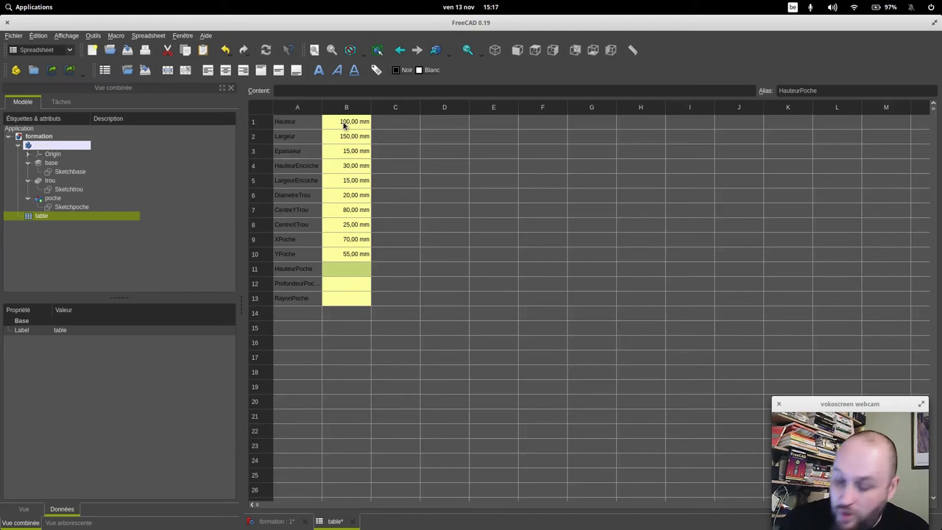
{"action": "type", "text": "5,00 mm"}
{"action": "key", "text": "Return"}
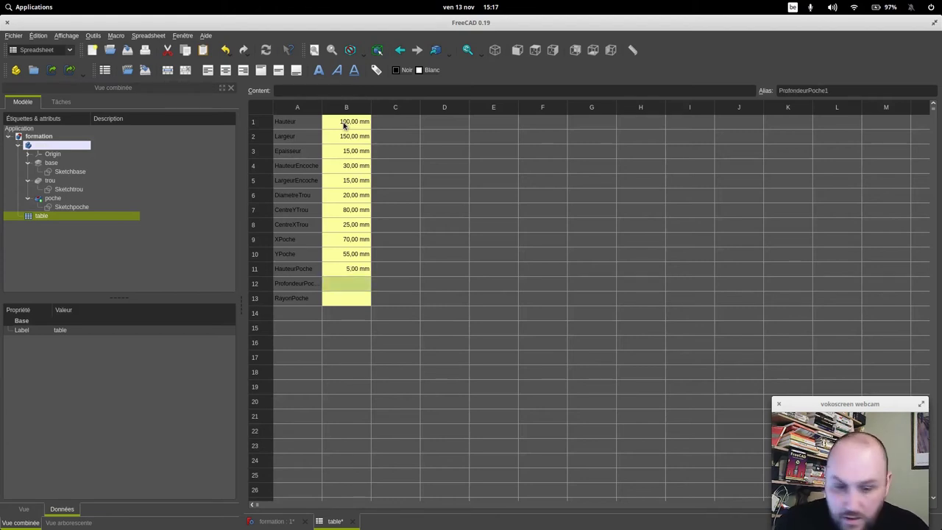
{"action": "left_click", "coordinate": [351, 271]}
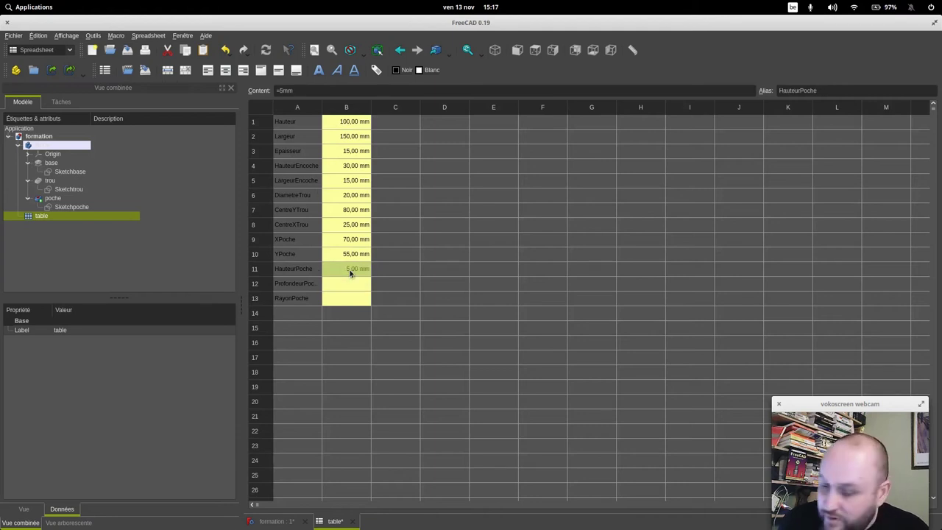
{"action": "type", "text": "20mm"}
{"action": "key", "text": "Return"}
{"action": "type", "text": "5mm"}
{"action": "key", "text": "Return"}
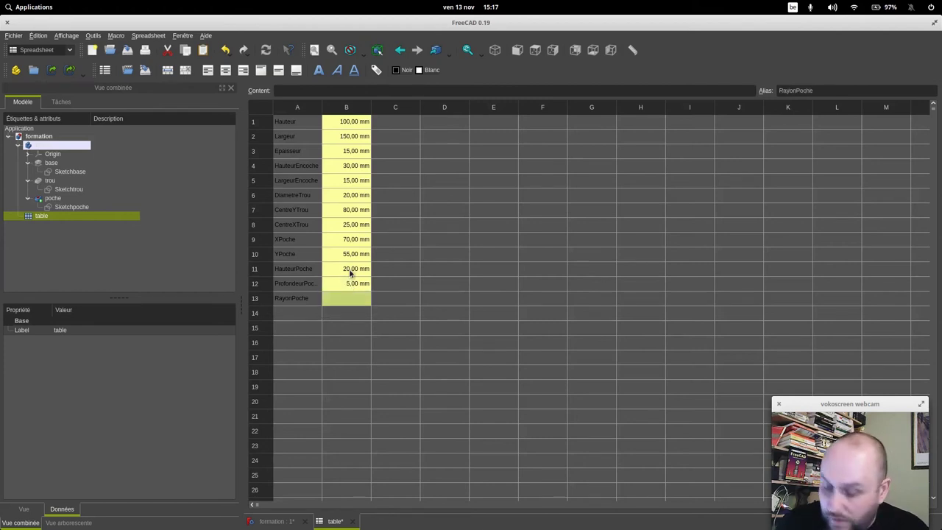
{"action": "type", "text": "10mm"}
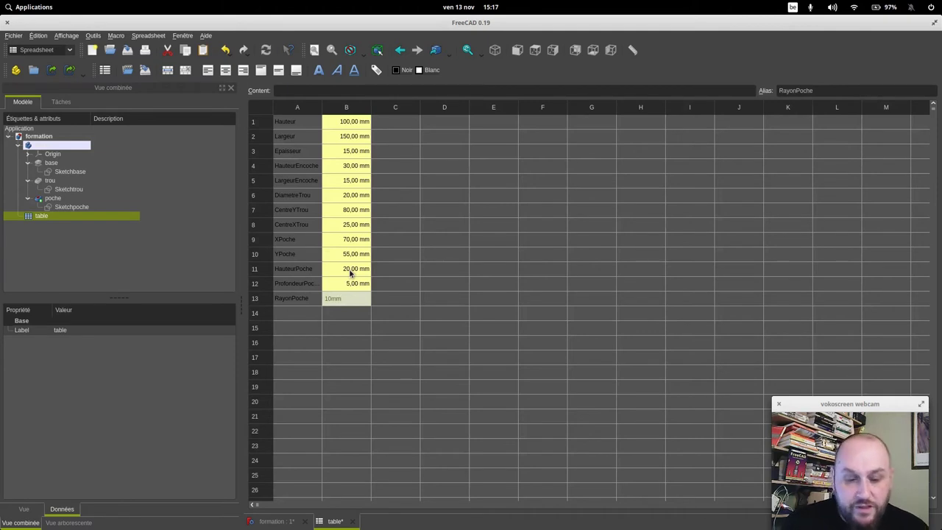
{"action": "key", "text": "Return"}
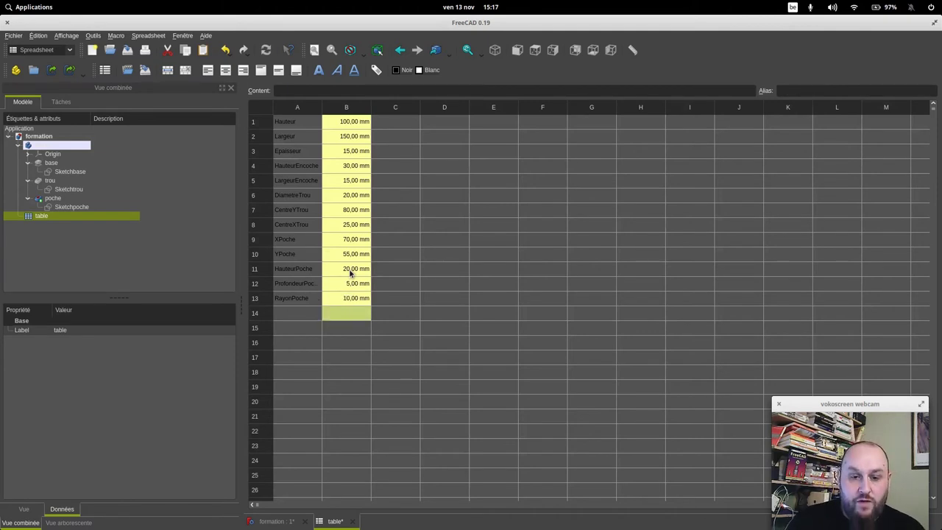
Step: Save the document with its thirteen table parameters
{"action": "key", "text": "ctrl+s"}
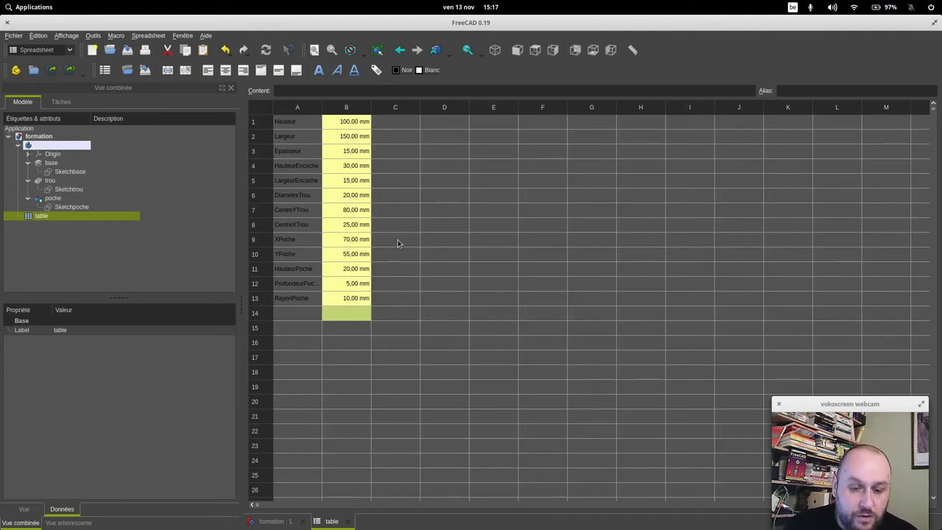
Step: Open the Sketchbase sketch from the model tree in Sketcher
{"action": "left_click", "coordinate": [273, 521]}
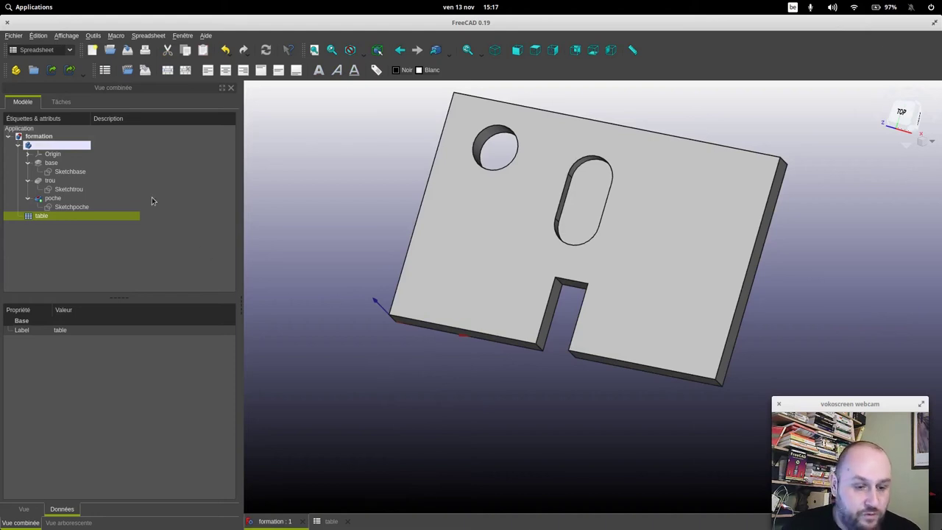
{"action": "double_click", "coordinate": [70, 172]}
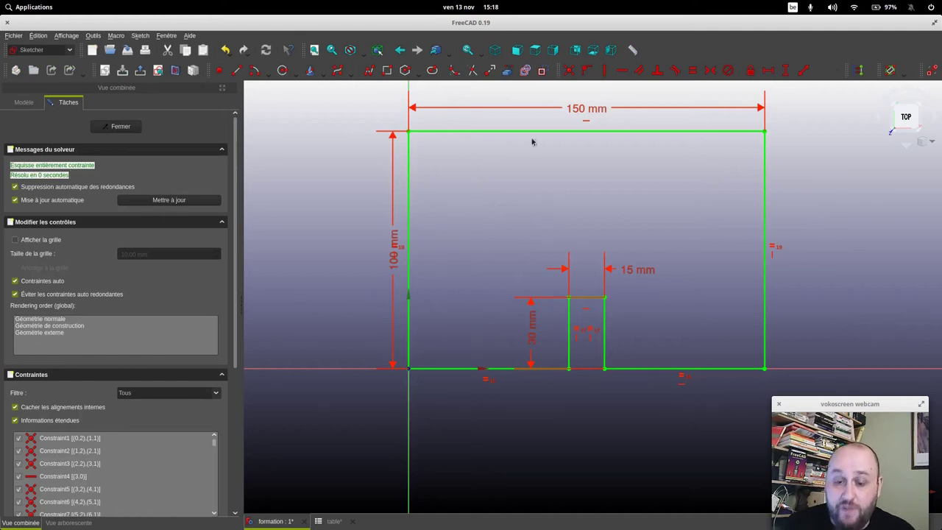
Step: Drive the 150 mm width dimension with the formula <<table>>.LargeurEncoche
{"action": "double_click", "coordinate": [587, 110]}
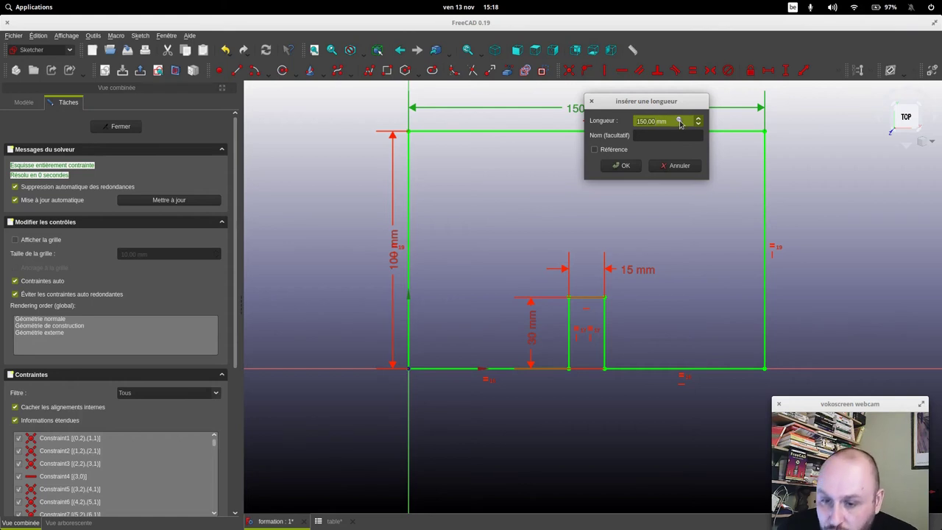
{"action": "left_click", "coordinate": [679, 121]}
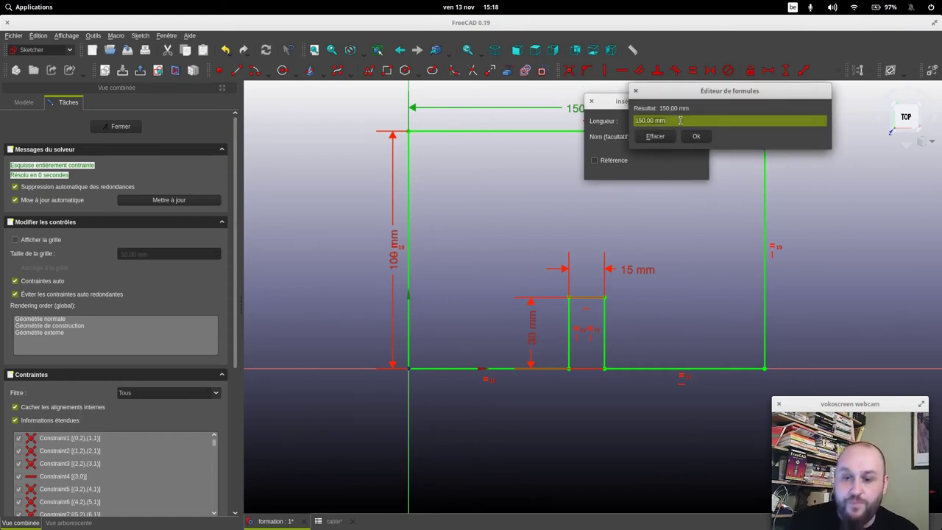
{"action": "type", "text": "table>>"}
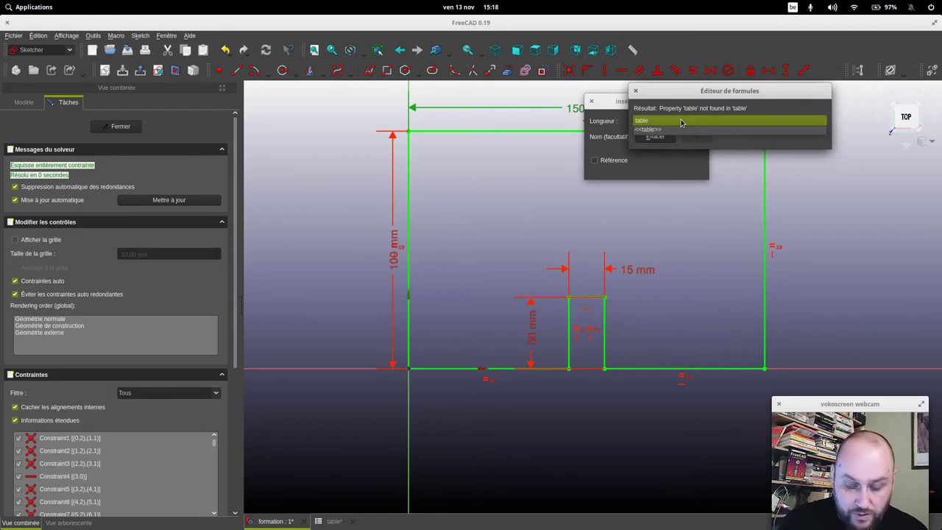
{"action": "type", "text": "."}
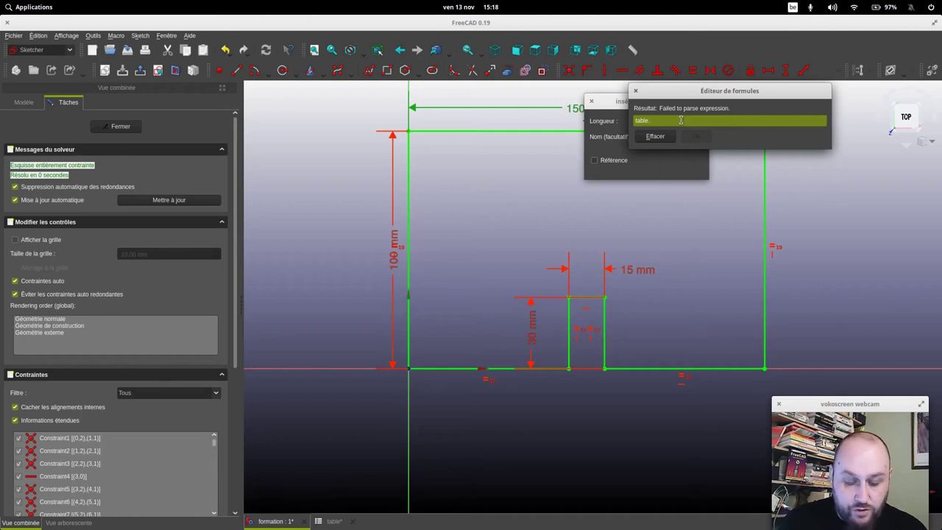
{"action": "type", "text": "Largeur"}
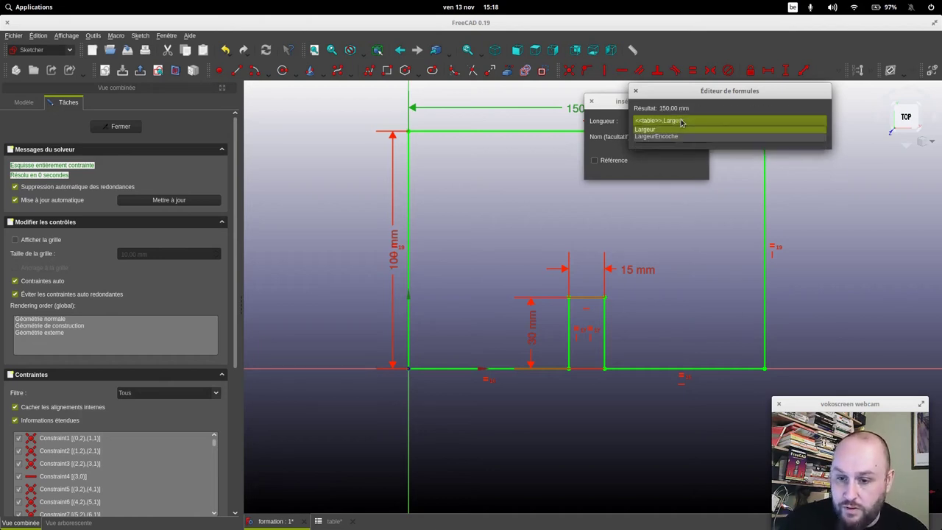
{"action": "key", "text": "Down"}
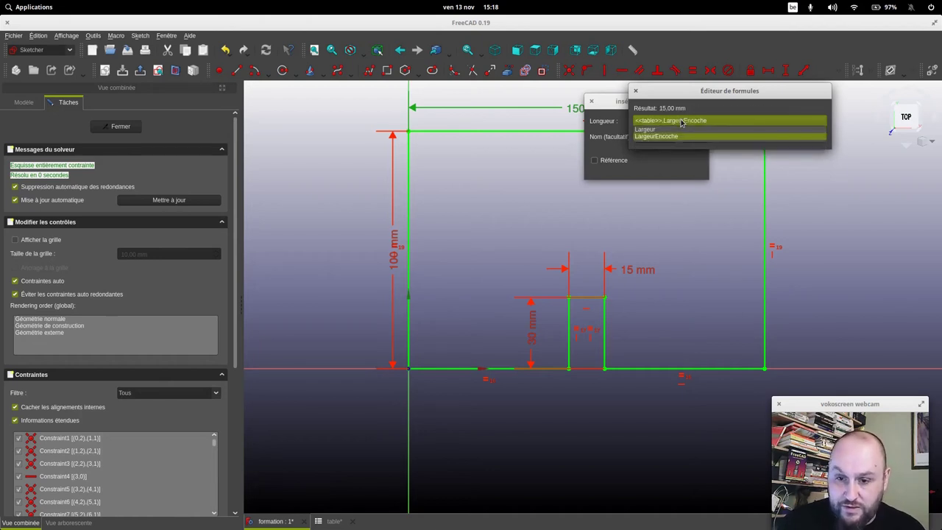
{"action": "key", "text": "Return"}
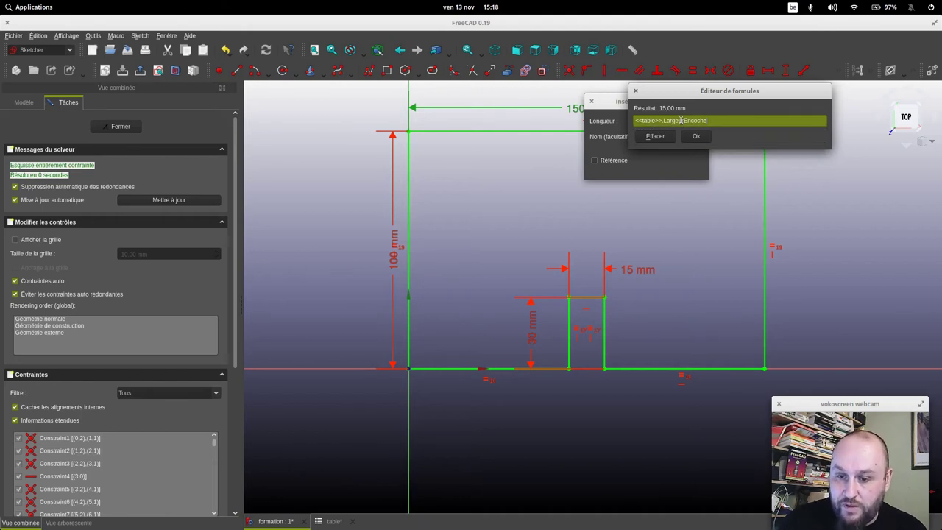
{"action": "left_click", "coordinate": [695, 136]}
{"action": "left_click", "coordinate": [624, 168]}
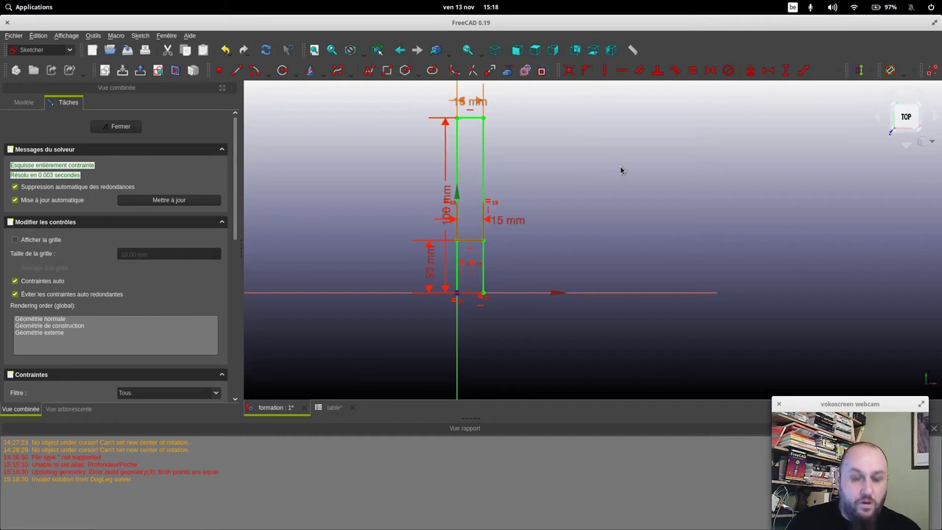
Step: Rebind the width dimension to <<table>>.Largeur, restoring the 150 mm outline
{"action": "double_click", "coordinate": [473, 106]}
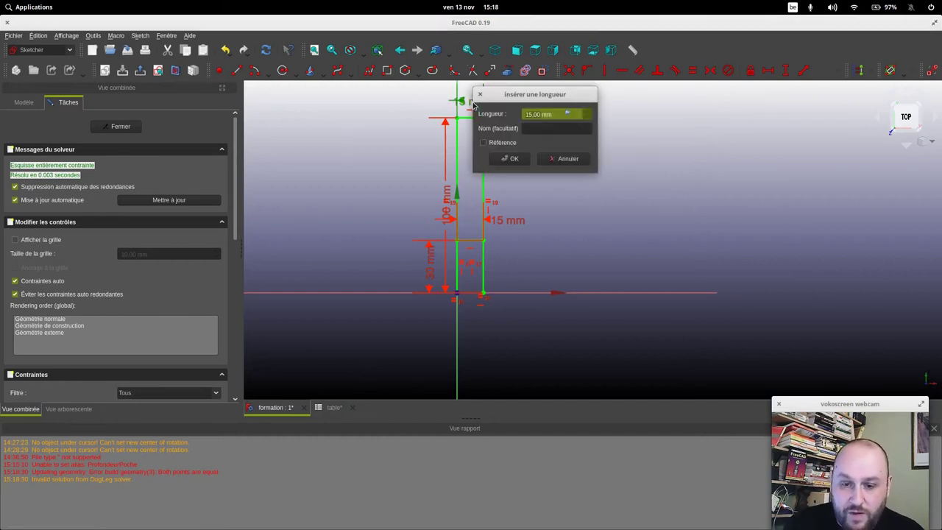
{"action": "left_click", "coordinate": [568, 115]}
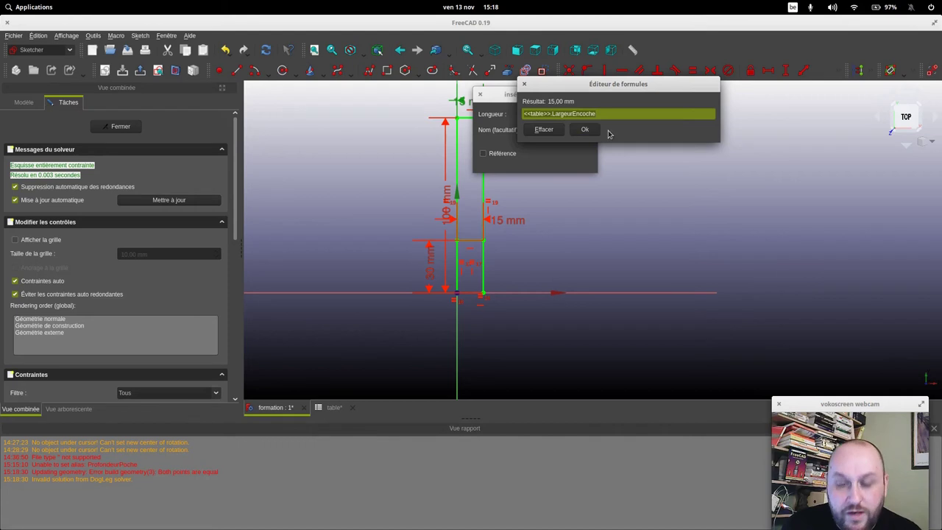
{"action": "type", "text": "<<table>>.LargeurEncoche"}
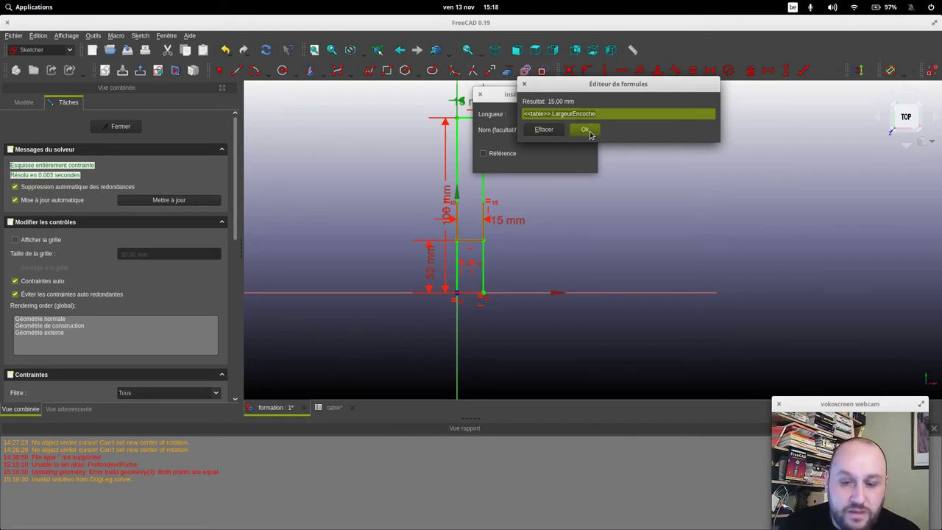
{"action": "left_click", "coordinate": [544, 130]}
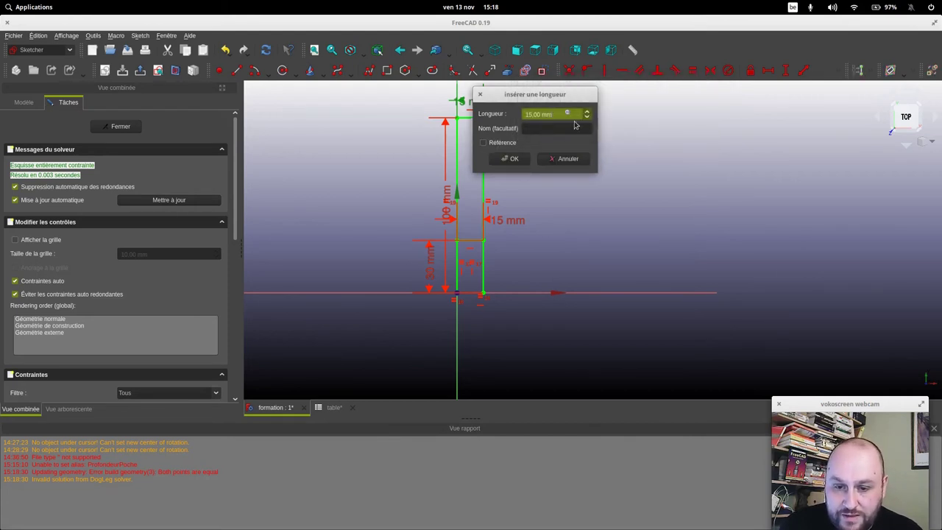
{"action": "left_click", "coordinate": [568, 114]}
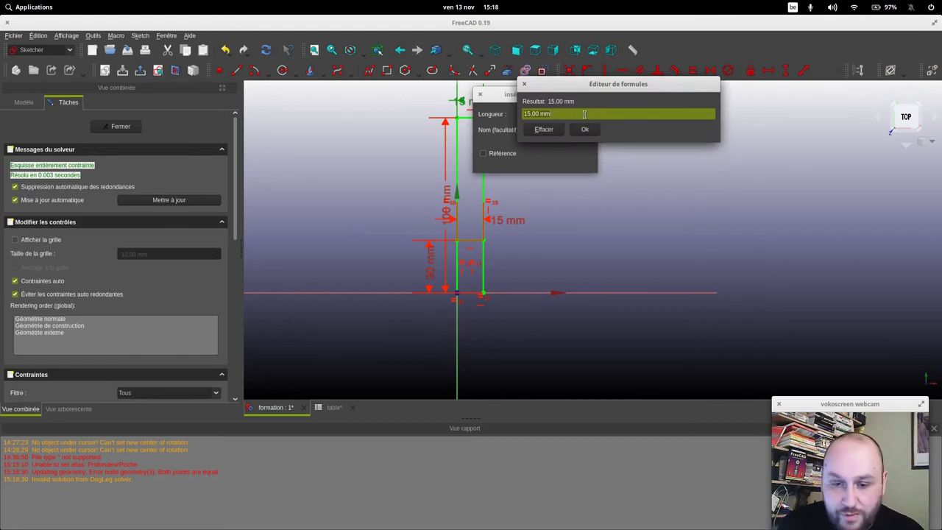
{"action": "type", "text": "ta"}
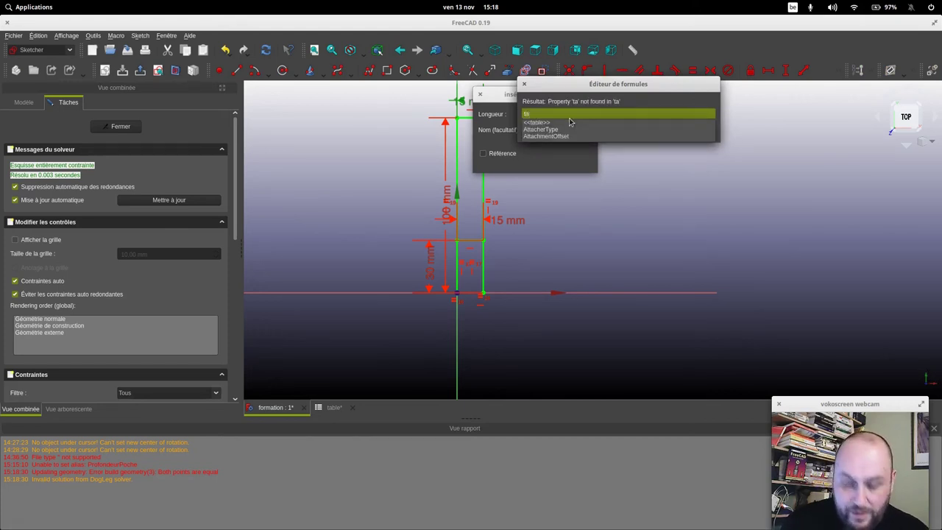
{"action": "type", "text": "ble.lar"}
{"action": "key", "text": "Down"}
{"action": "key", "text": "Return"}
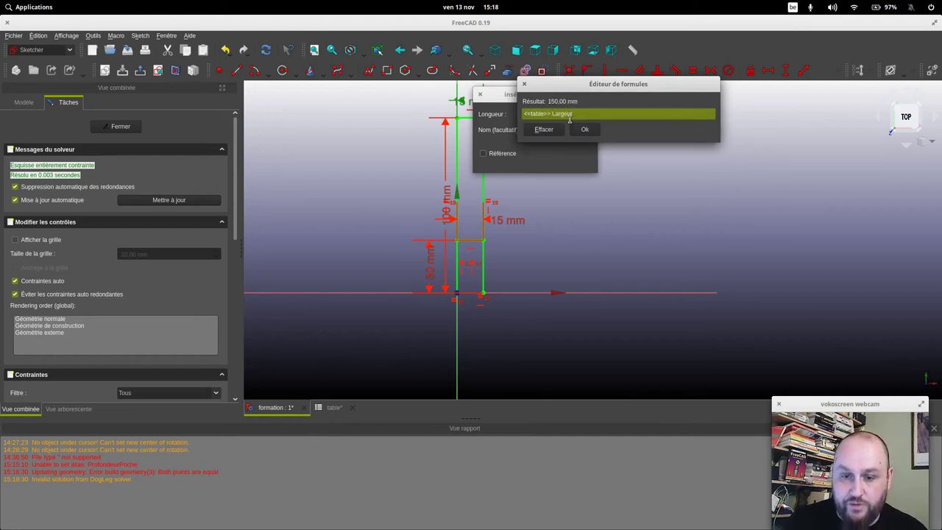
{"action": "left_click", "coordinate": [586, 130]}
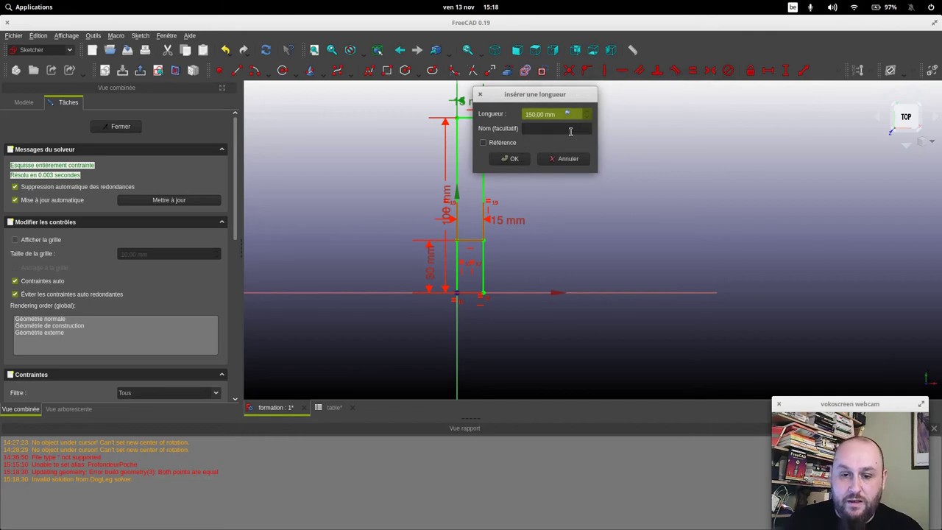
{"action": "left_click", "coordinate": [513, 158]}
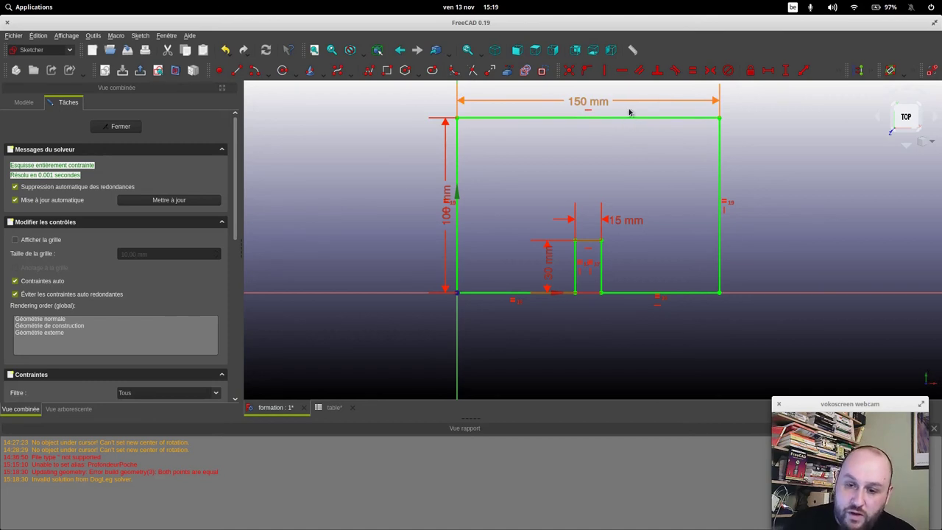
{"action": "left_click", "coordinate": [934, 428]}
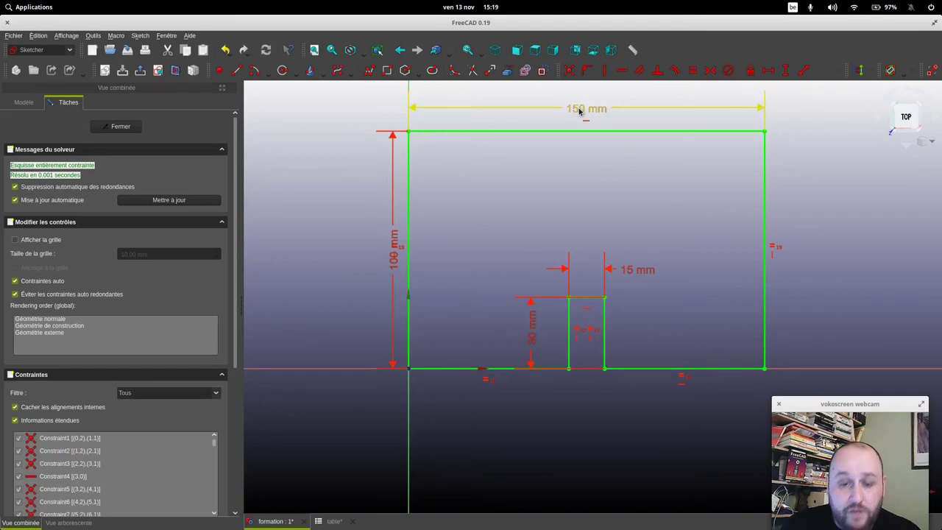
Step: Bind the plate's 100 mm height dimension to the formula table.Hauteur
{"action": "left_click", "coordinate": [394, 241]}
{"action": "double_click", "coordinate": [395, 242]}
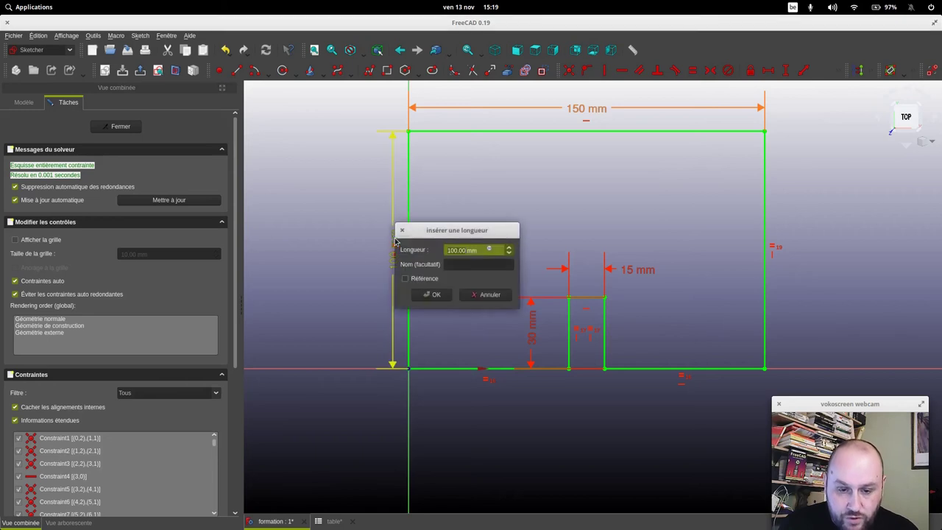
{"action": "left_click", "coordinate": [488, 250]}
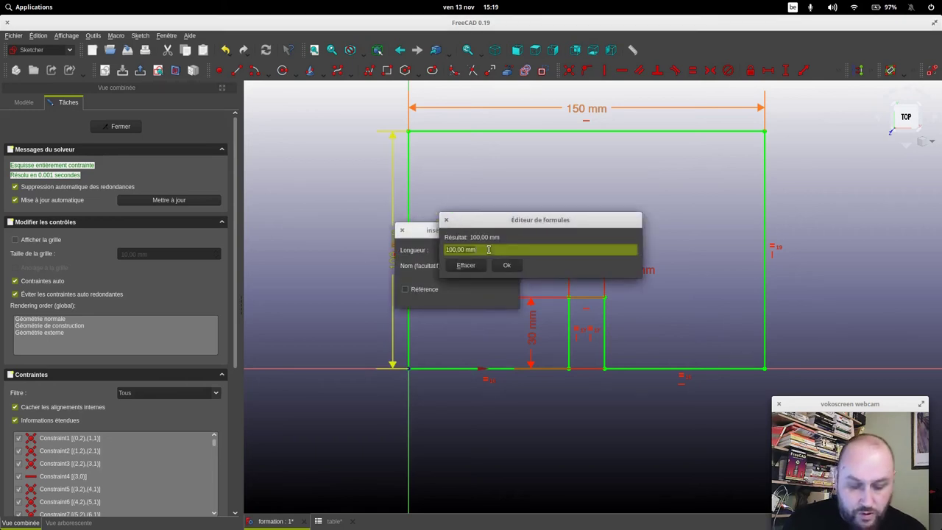
{"action": "type", "text": "table."}
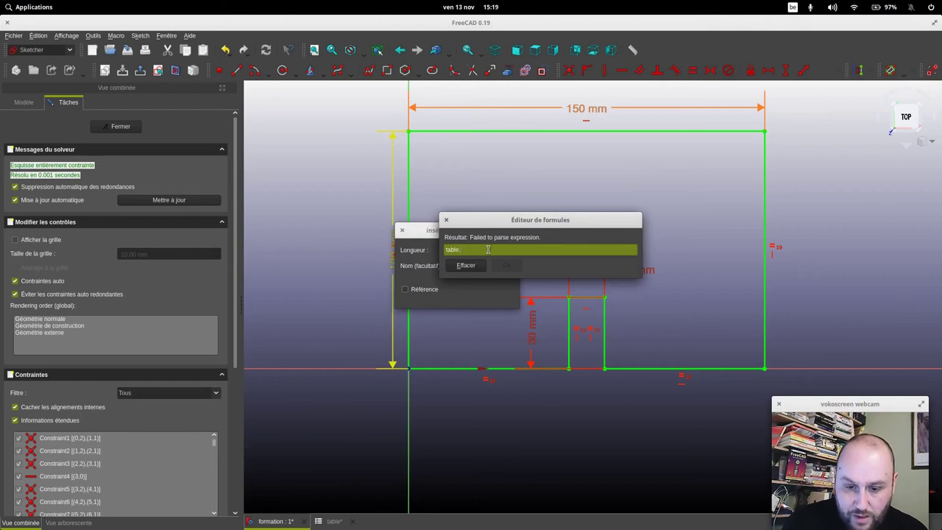
{"action": "type", "text": "h"}
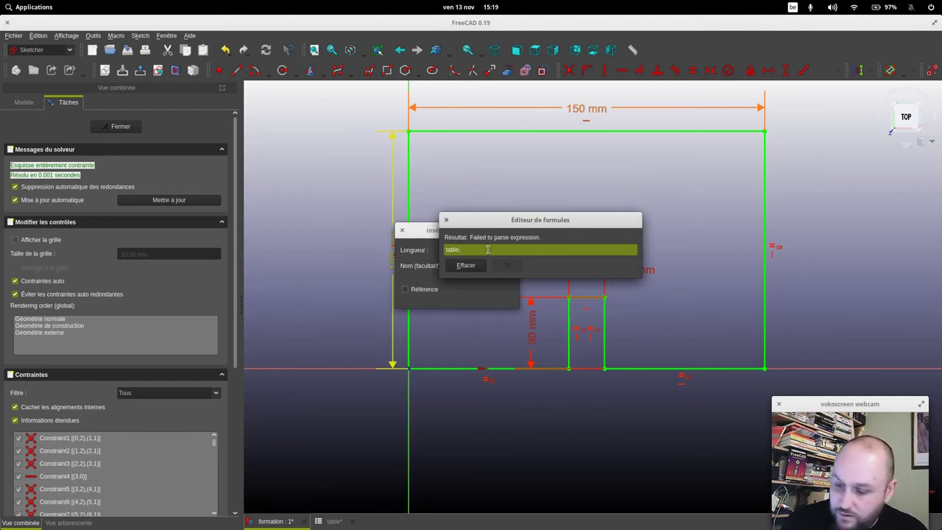
{"action": "type", "text": "Hau"}
{"action": "key", "text": "Down"}
{"action": "key", "text": "Return"}
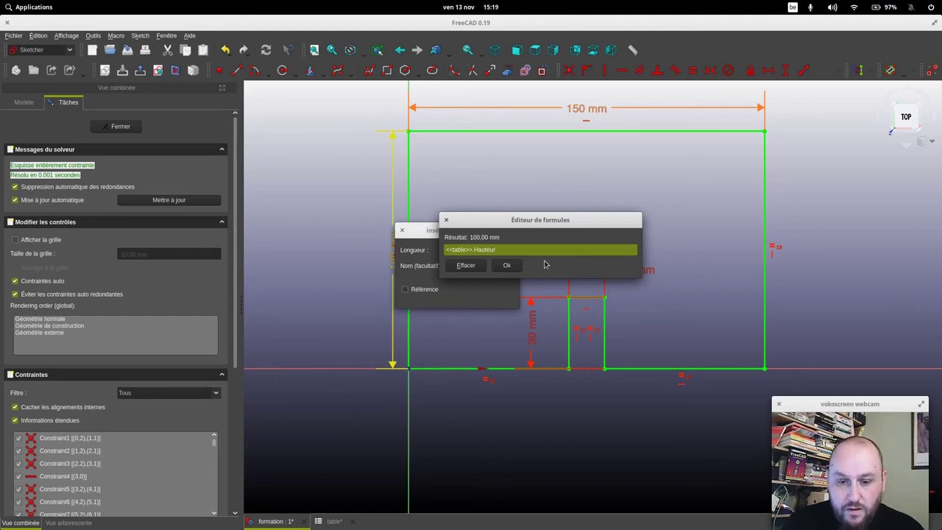
{"action": "left_click", "coordinate": [506, 265]}
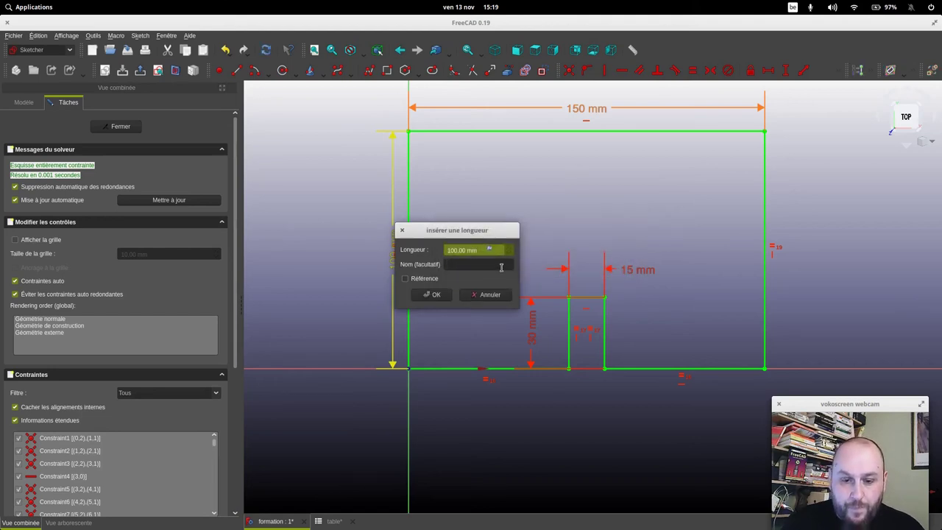
{"action": "left_click", "coordinate": [437, 294]}
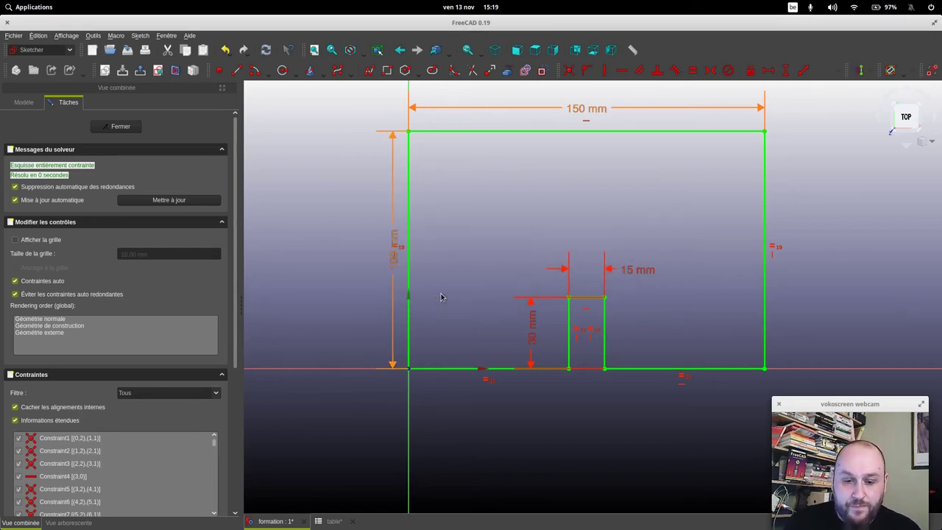
Step: Bind the notch's 15 mm width dimension to table.LargeurEncoche
{"action": "double_click", "coordinate": [632, 272]}
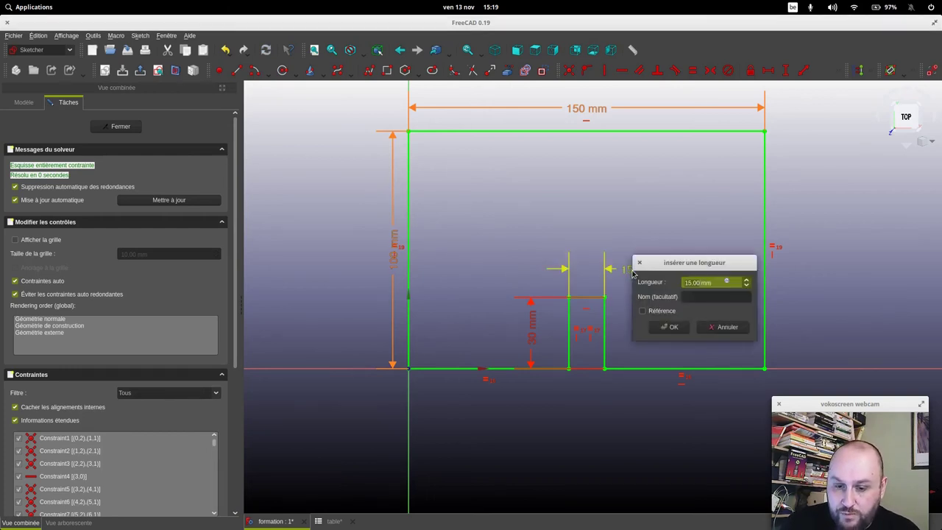
{"action": "left_click", "coordinate": [727, 282]}
{"action": "type", "text": "1able."}
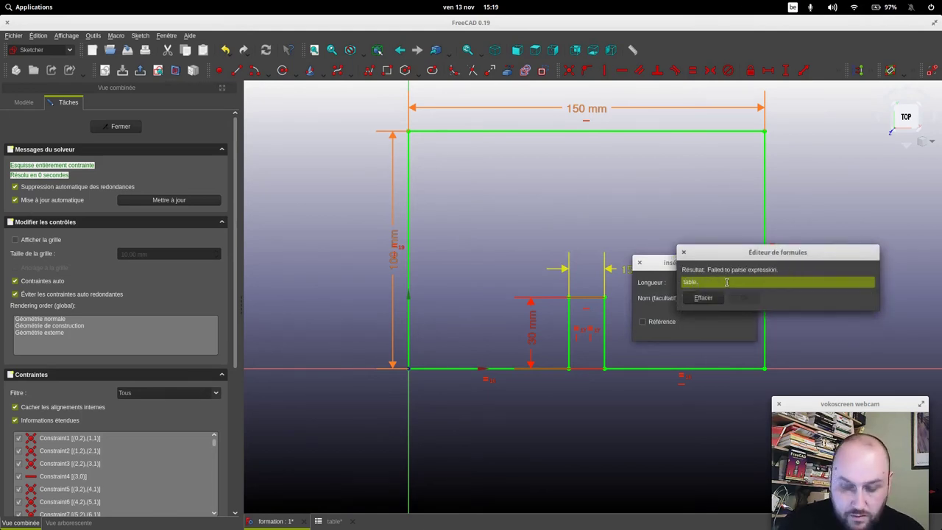
{"action": "type", "text": "L"}
{"action": "key", "text": "Down"}
{"action": "key", "text": "Down"}
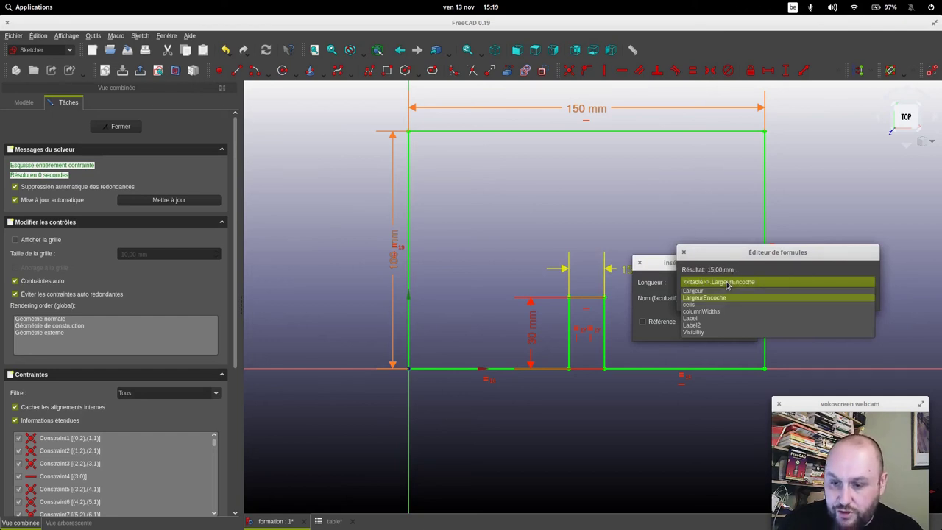
{"action": "key", "text": "Return"}
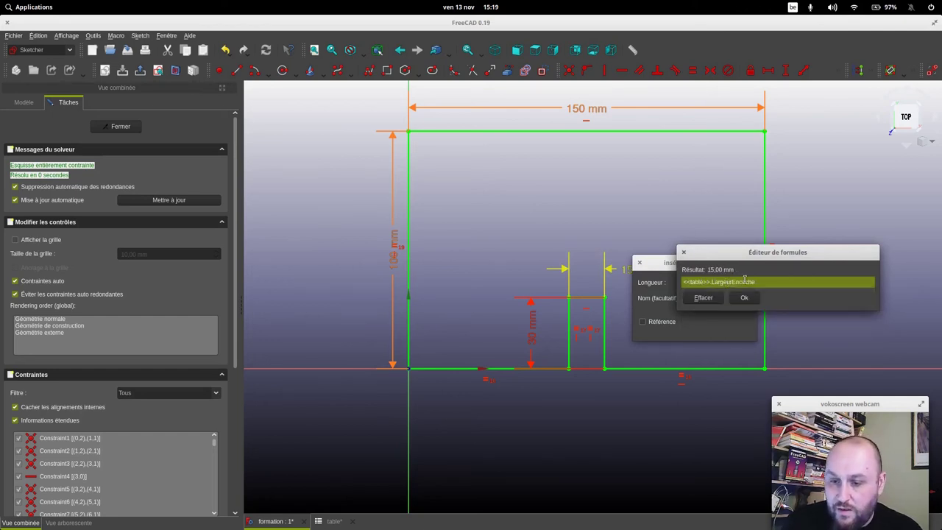
{"action": "left_click", "coordinate": [744, 297]}
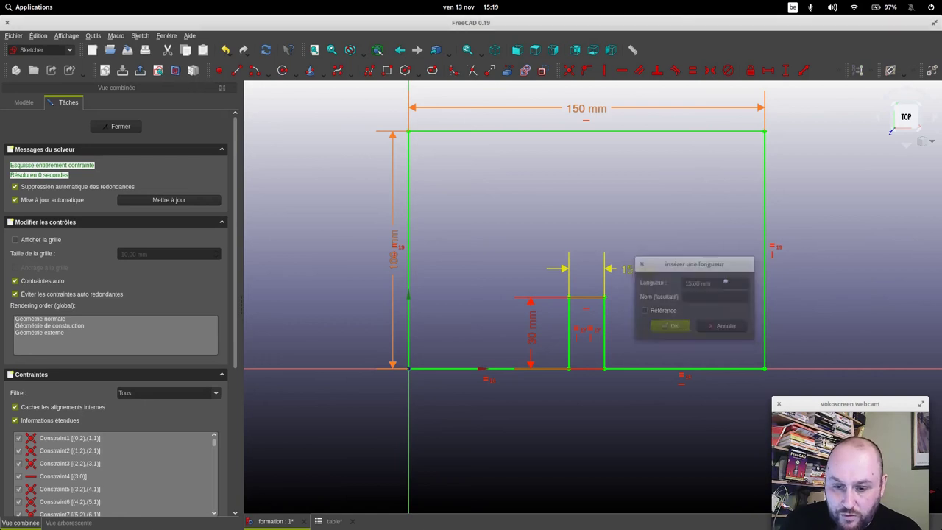
{"action": "left_click", "coordinate": [685, 329]}
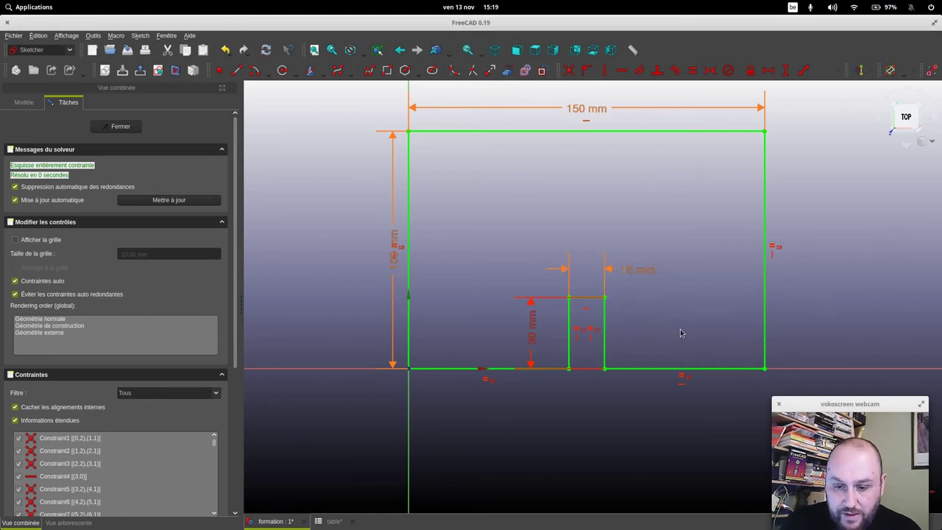
Step: Bind the notch's 30 mm height dimension to table.HauteurEncoche
{"action": "double_click", "coordinate": [533, 334]}
{"action": "left_click", "coordinate": [627, 340]}
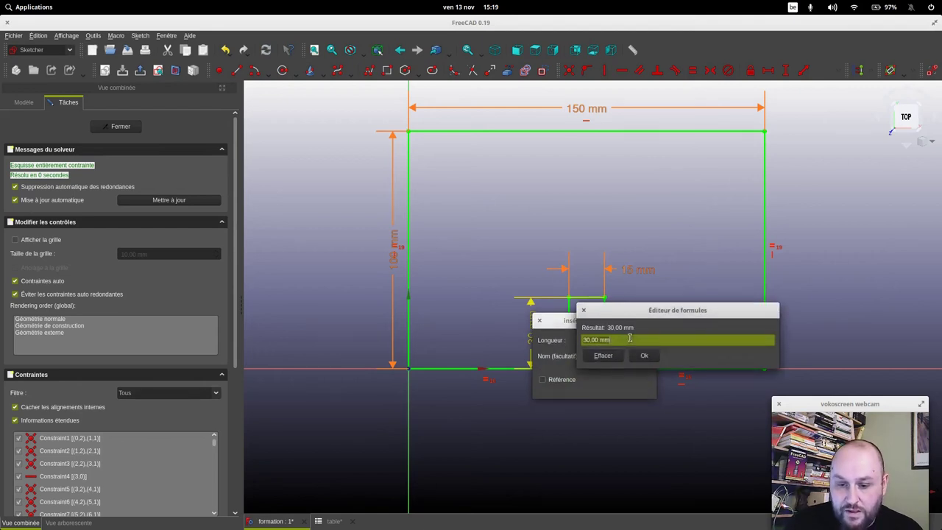
{"action": "type", "text": "table>>."}
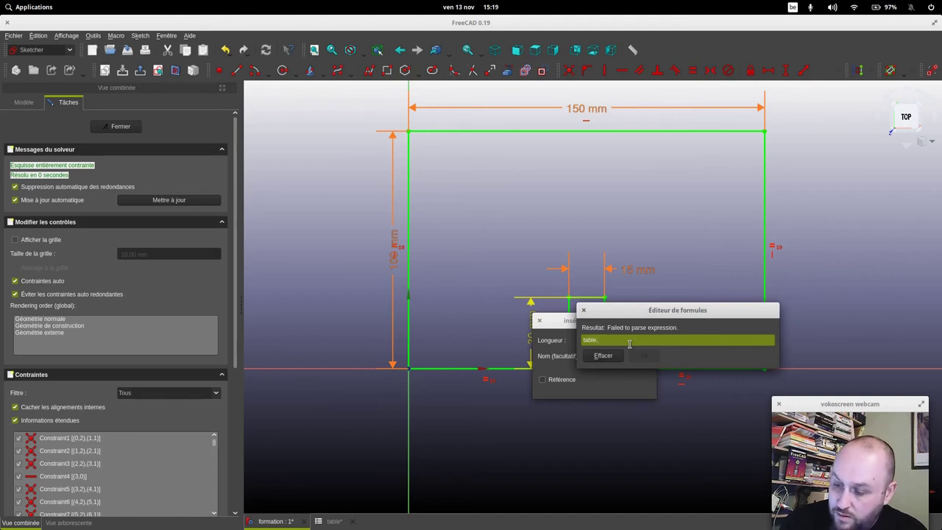
{"action": "type", "text": "La"}
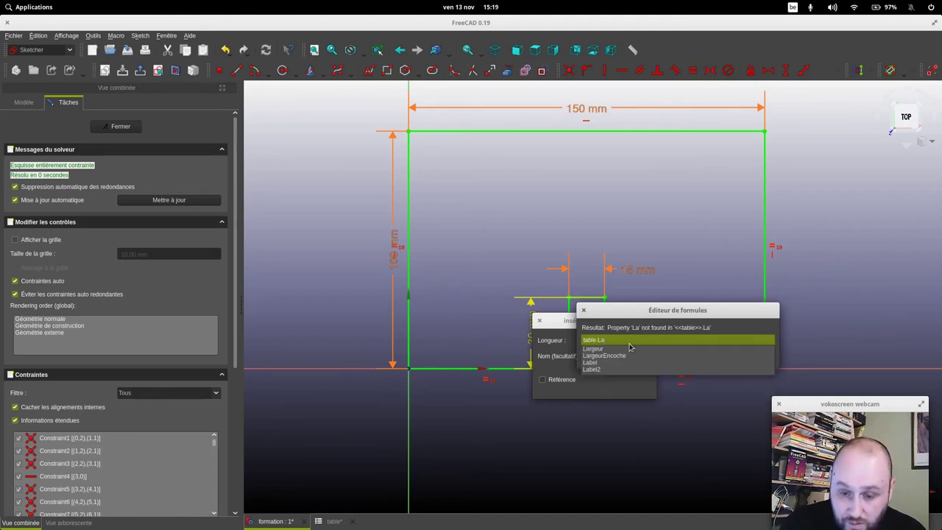
{"action": "key", "text": "Down"}
{"action": "key", "text": "Down"}
{"action": "key", "text": "Return"}
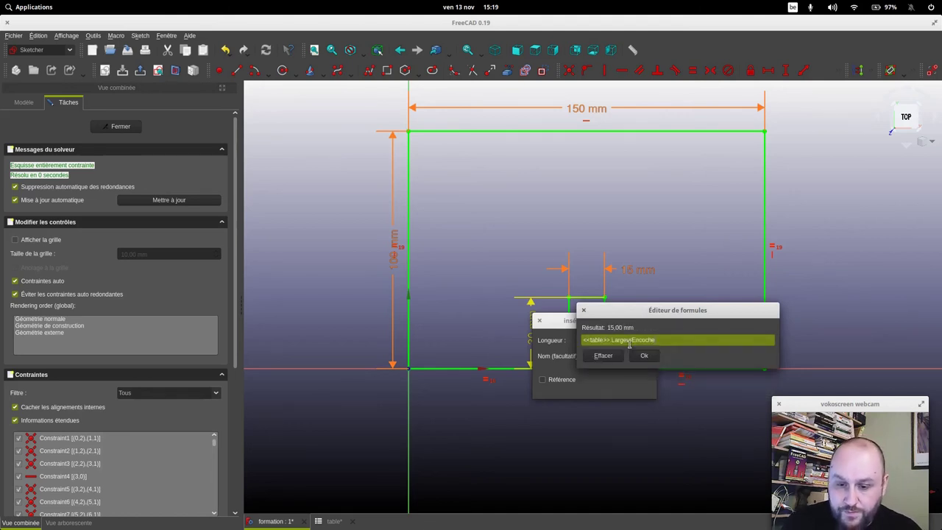
{"action": "key", "text": "BackSpace"}
{"action": "key", "text": "BackSpace"}
{"action": "key", "text": "BackSpace"}
{"action": "key", "text": "BackSpace"}
{"action": "key", "text": "BackSpace"}
{"action": "key", "text": "BackSpace"}
{"action": "key", "text": "BackSpace"}
{"action": "key", "text": "BackSpace"}
{"action": "key", "text": "BackSpace"}
{"action": "key", "text": "BackSpace"}
{"action": "key", "text": "BackSpace"}
{"action": "key", "text": "BackSpace"}
{"action": "key", "text": "BackSpace"}
{"action": "type", "text": "Hauteur"}
{"action": "key", "text": "Down"}
{"action": "key", "text": "Down"}
{"action": "key", "text": "Return"}
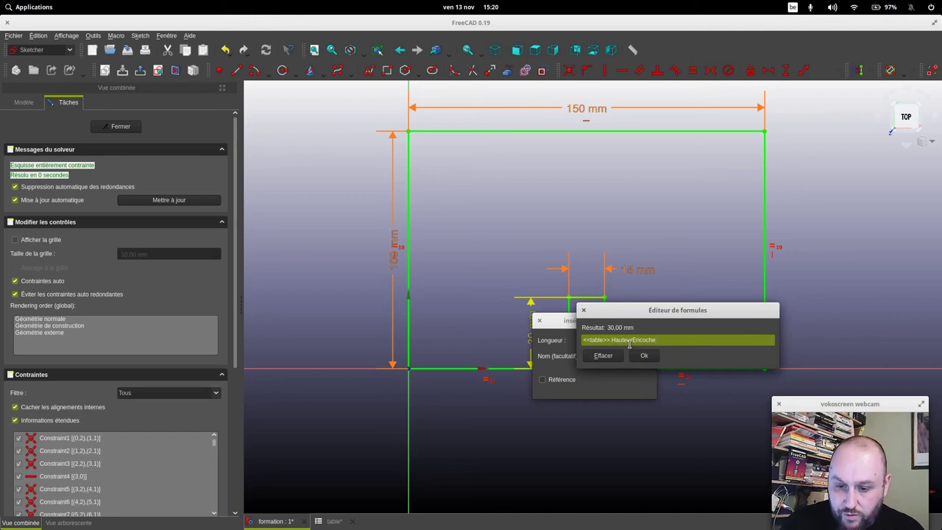
{"action": "left_click", "coordinate": [644, 356]}
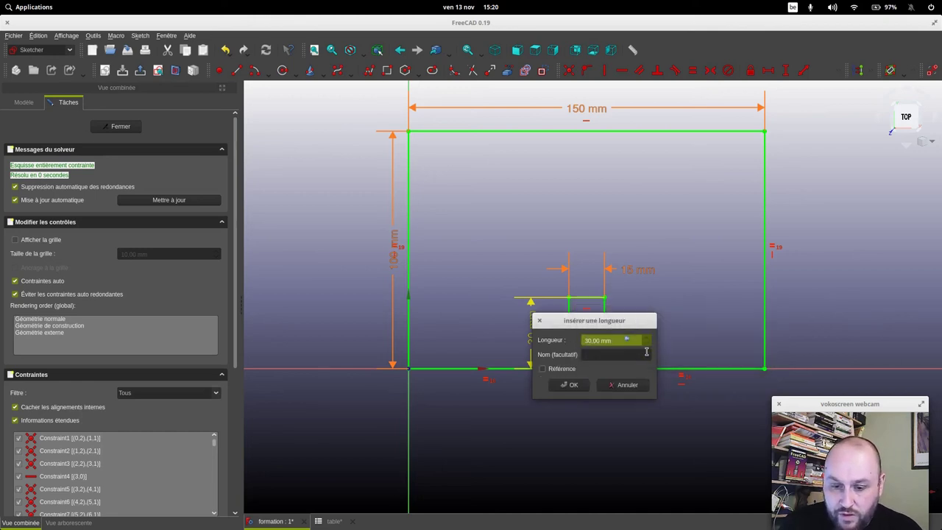
{"action": "left_click", "coordinate": [569, 384]}
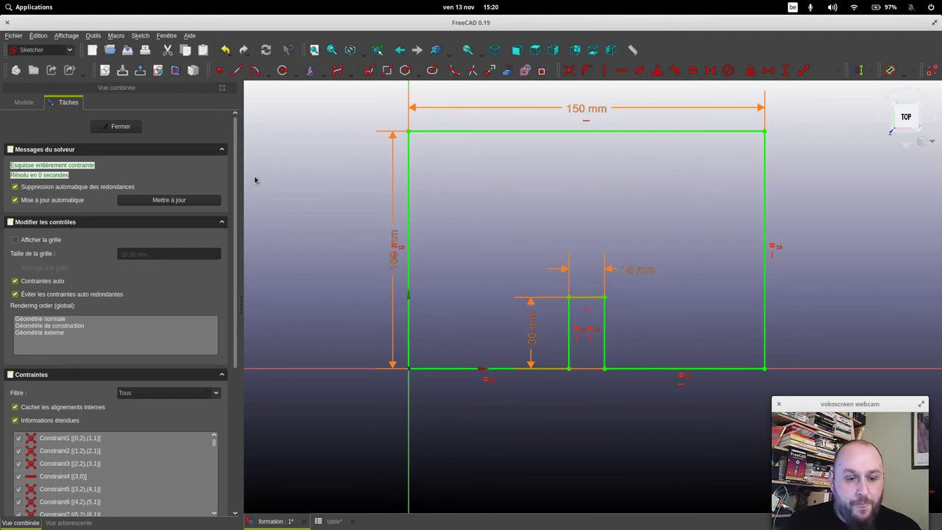
Step: Close the sketch and drive the base pad's length by table.Epaisseur (15 mm)
{"action": "left_click", "coordinate": [122, 127]}
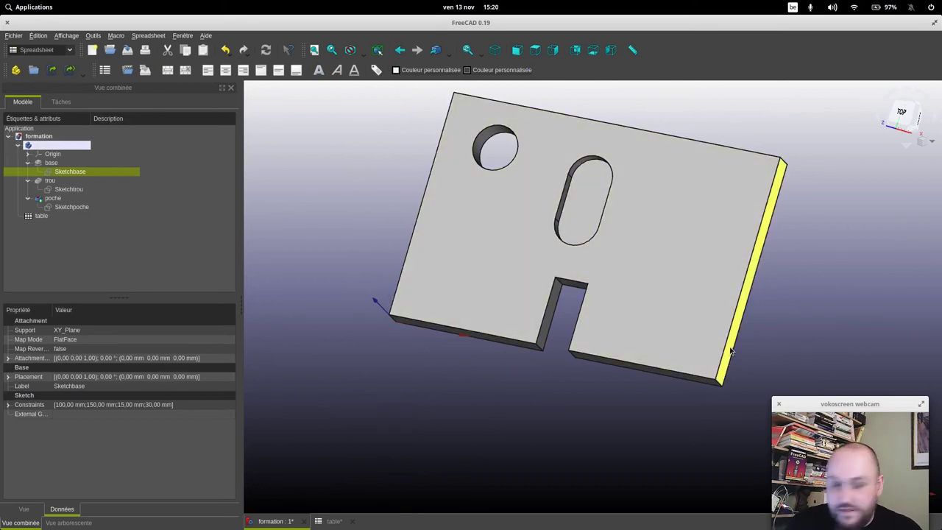
{"action": "left_click", "coordinate": [49, 164]}
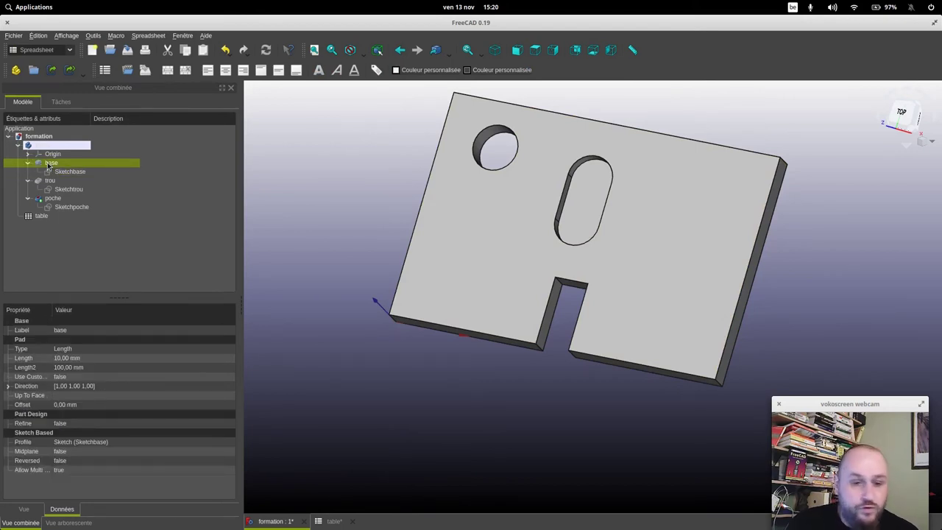
{"action": "double_click", "coordinate": [47, 162]}
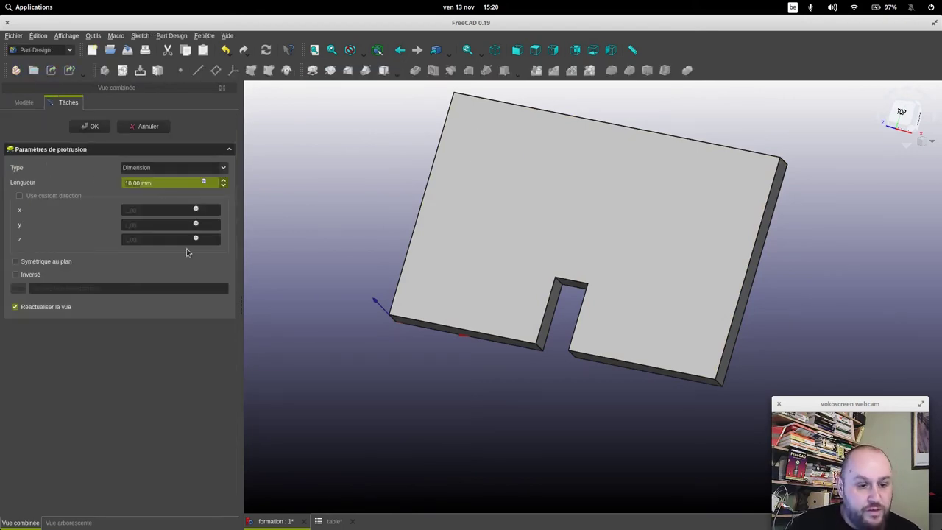
{"action": "left_click", "coordinate": [205, 183]}
{"action": "type", "text": "table"}
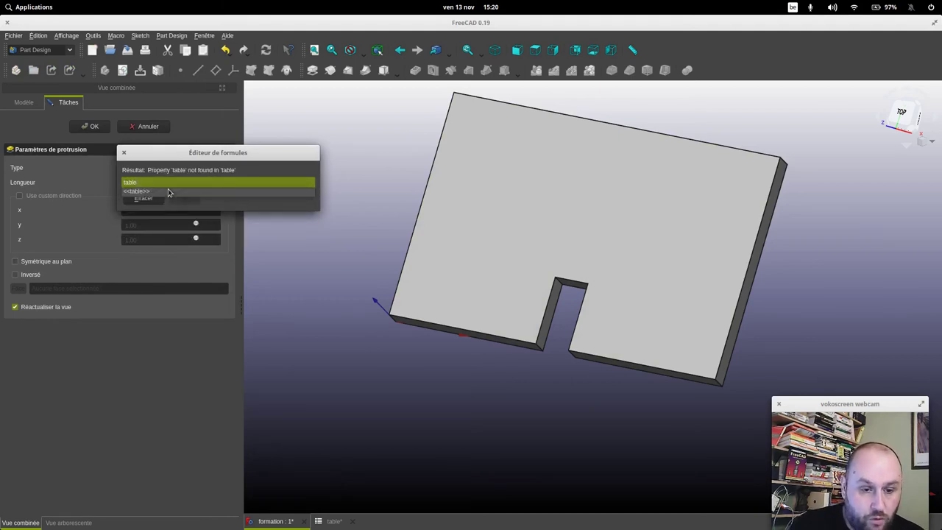
{"action": "type", "text": ".e"}
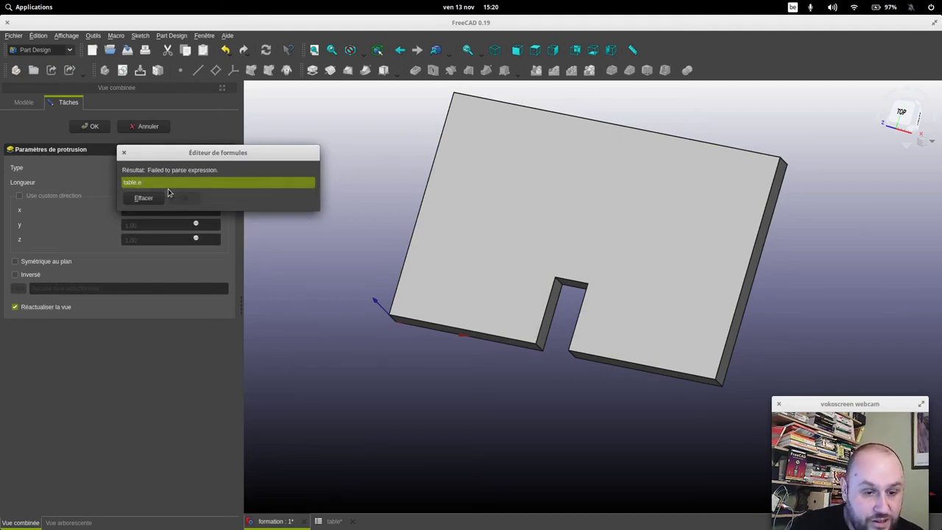
{"action": "type", "text": "pa"}
{"action": "key", "text": "Return"}
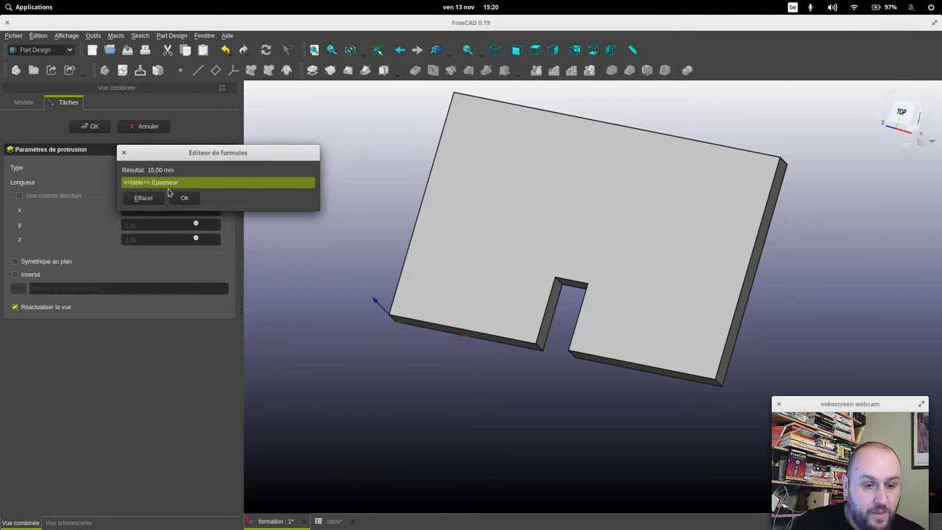
{"action": "left_click", "coordinate": [185, 198]}
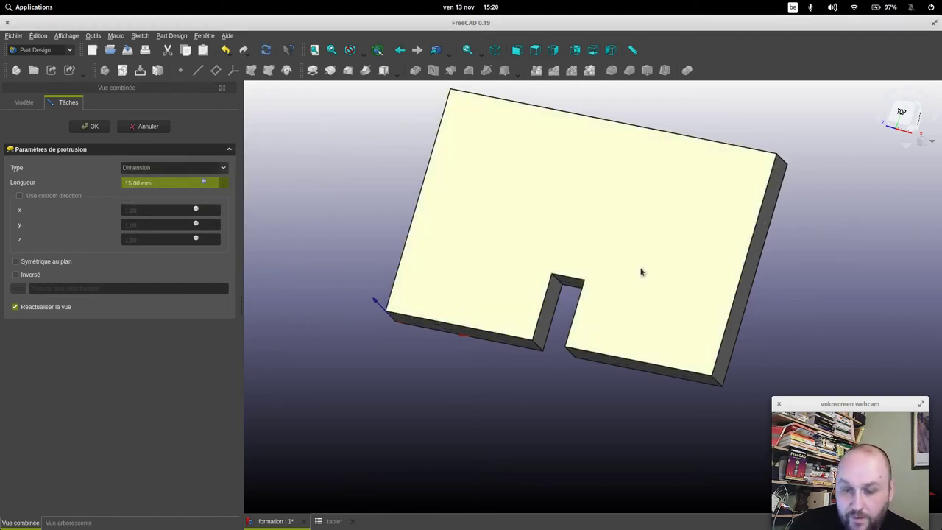
{"action": "left_click", "coordinate": [94, 126]}
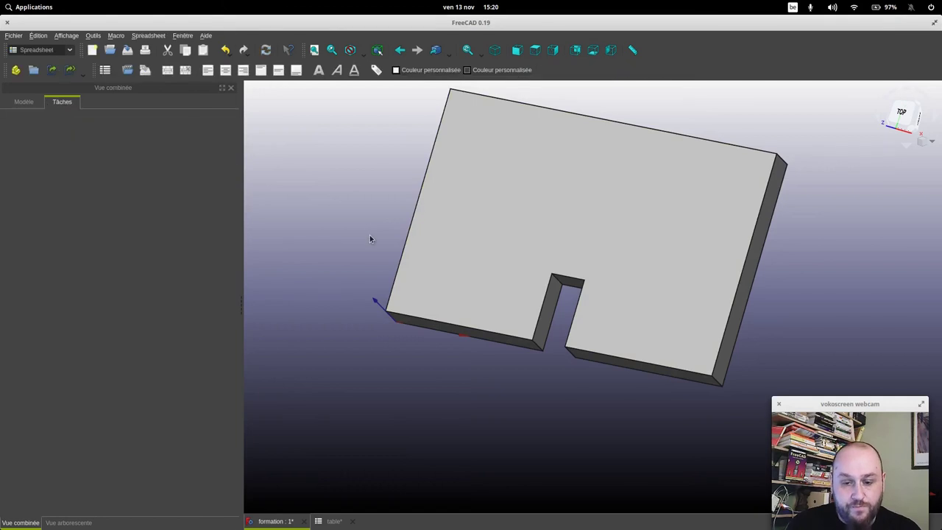
Step: Open the hole sketch Sketchtrou for editing from the model tree
{"action": "left_click", "coordinate": [16, 104]}
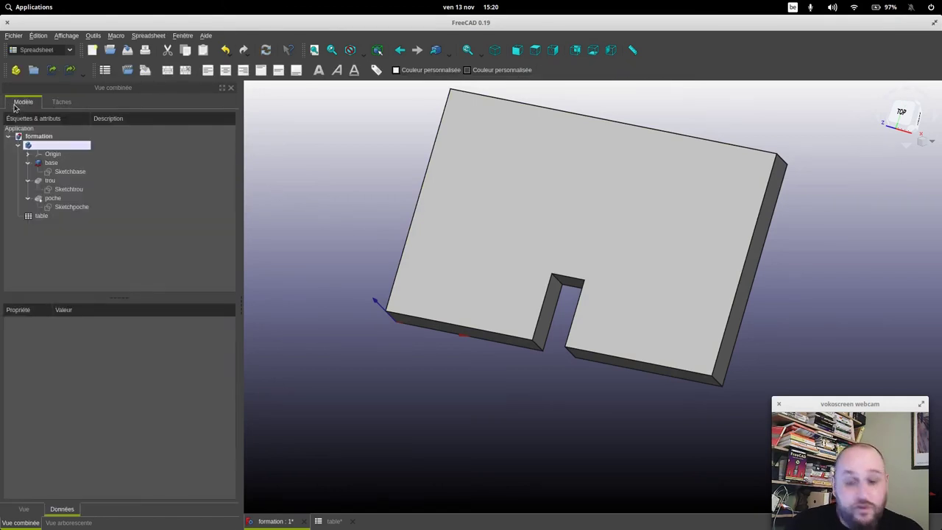
{"action": "left_click", "coordinate": [67, 192]}
{"action": "double_click", "coordinate": [67, 191]}
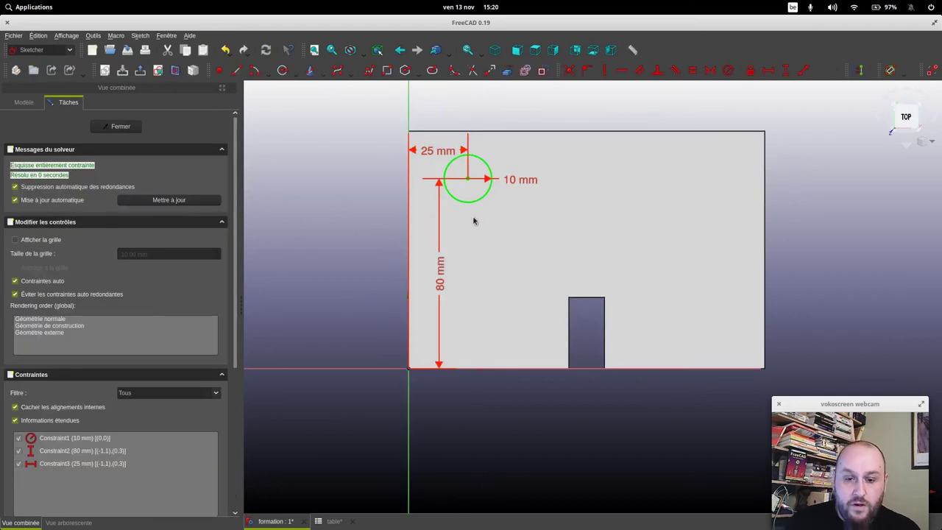
Step: Set the hole circle's radius to the formula table.DiametreTrou/2, giving 10 mm
{"action": "double_click", "coordinate": [507, 183]}
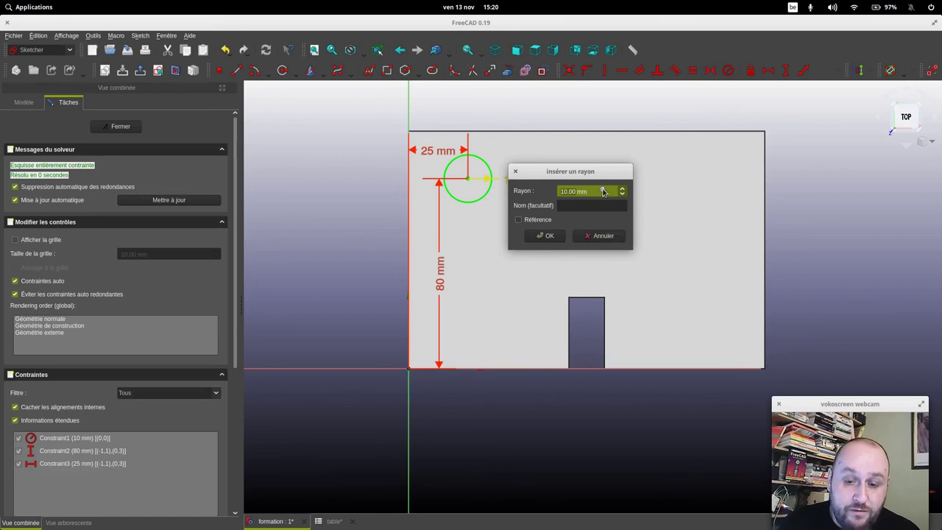
{"action": "left_click", "coordinate": [603, 192]}
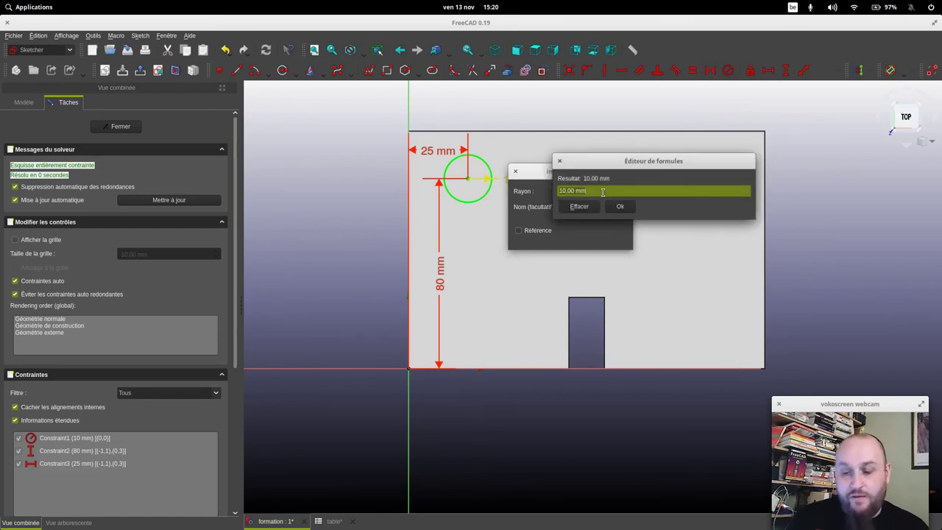
{"action": "type", "text": "table"}
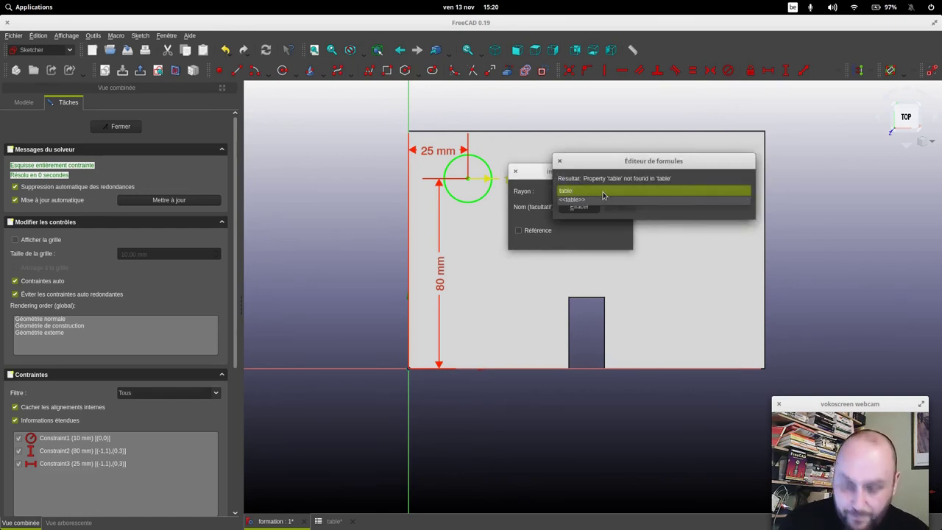
{"action": "type", "text": "."}
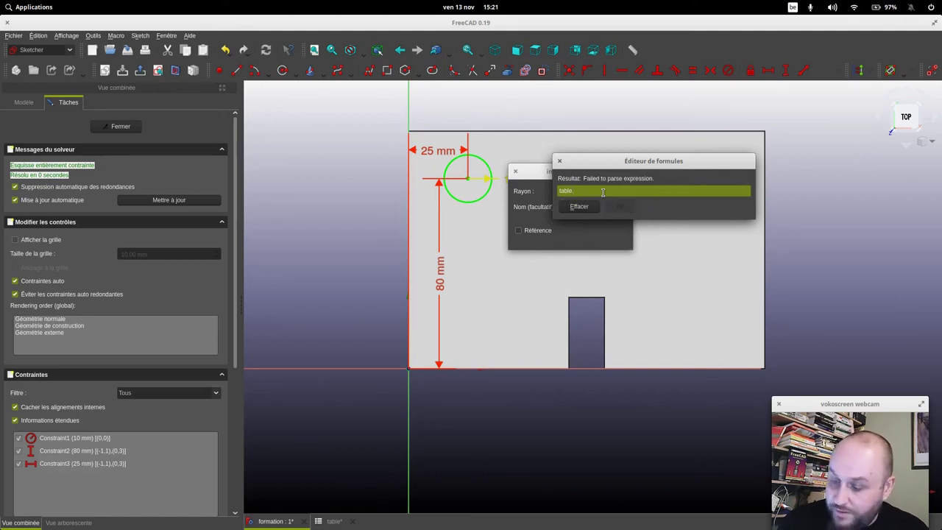
{"action": "type", "text": "tr"}
{"action": "key", "text": "Down"}
{"action": "key", "text": "Down"}
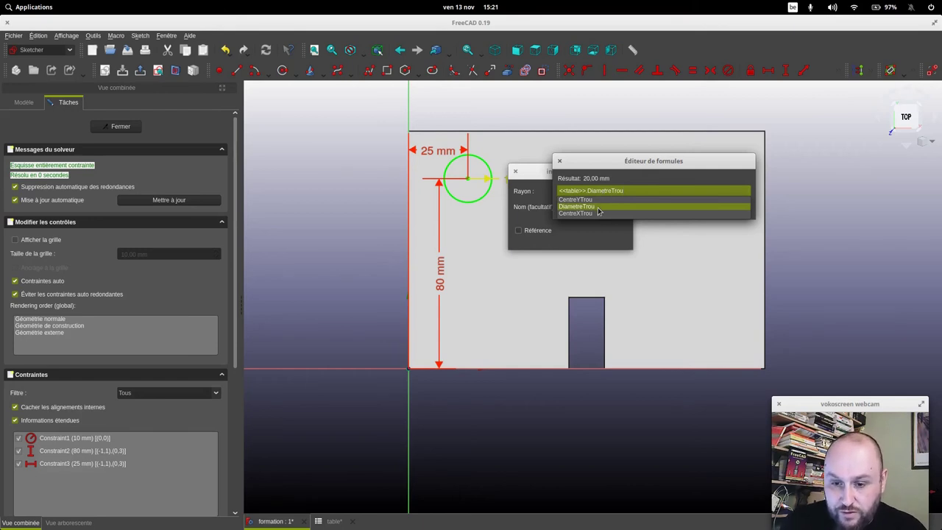
{"action": "left_click", "coordinate": [598, 211]}
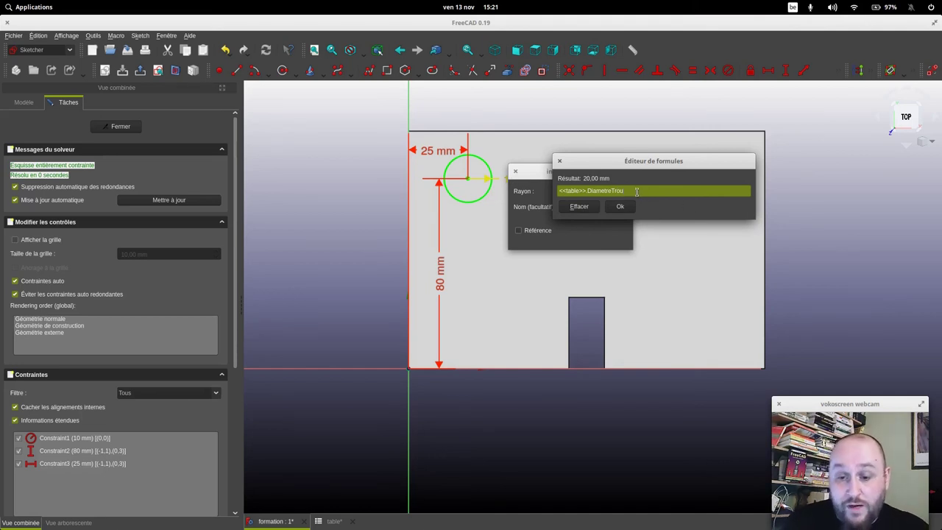
{"action": "key", "text": "ctrl+BackSpace"}
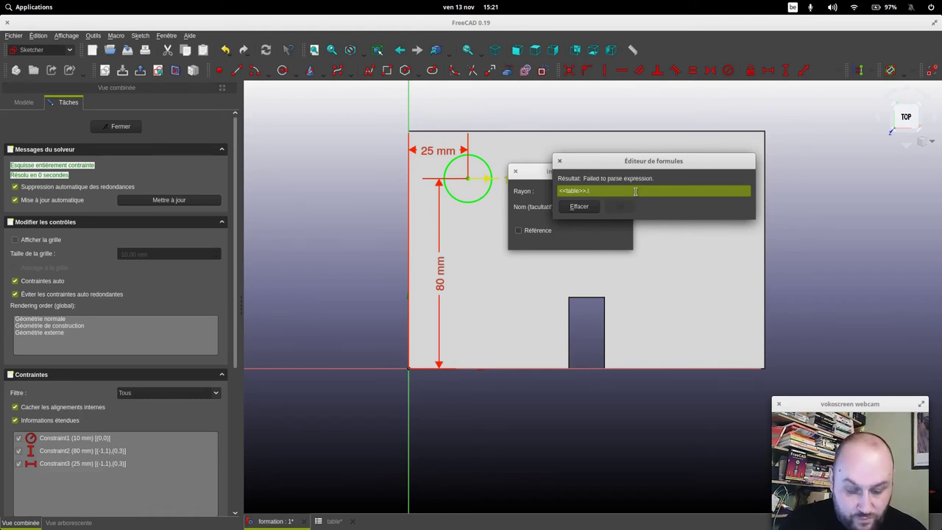
{"action": "key", "text": "Down"}
{"action": "key", "text": "Down"}
{"action": "key", "text": "Down"}
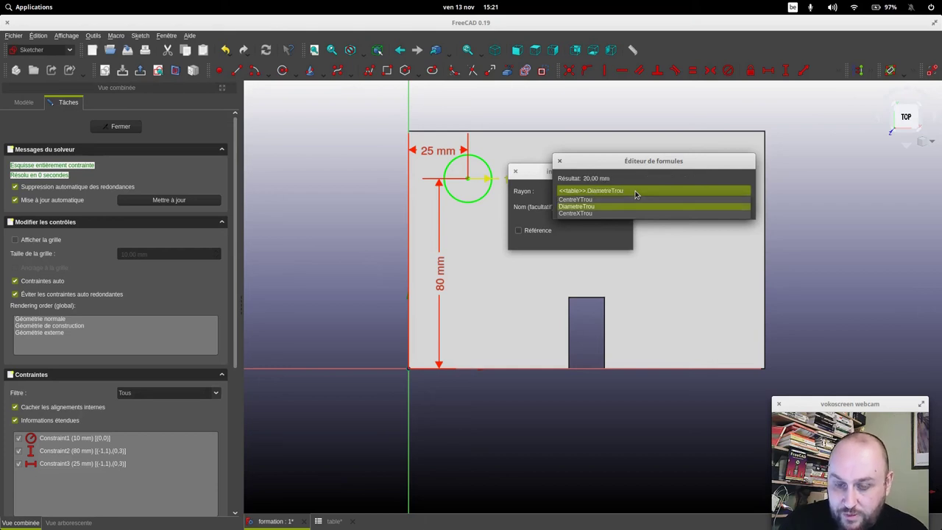
{"action": "type", "text": "/2"}
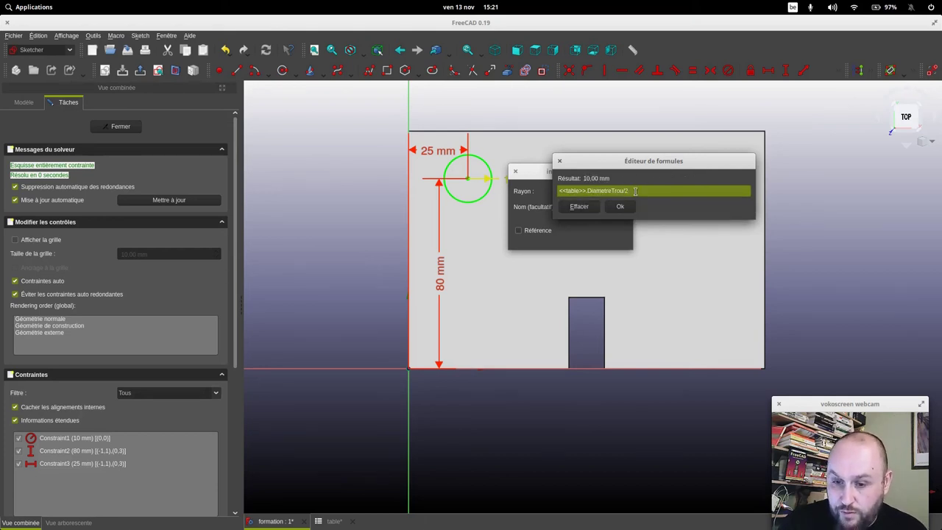
{"action": "key", "text": "Return"}
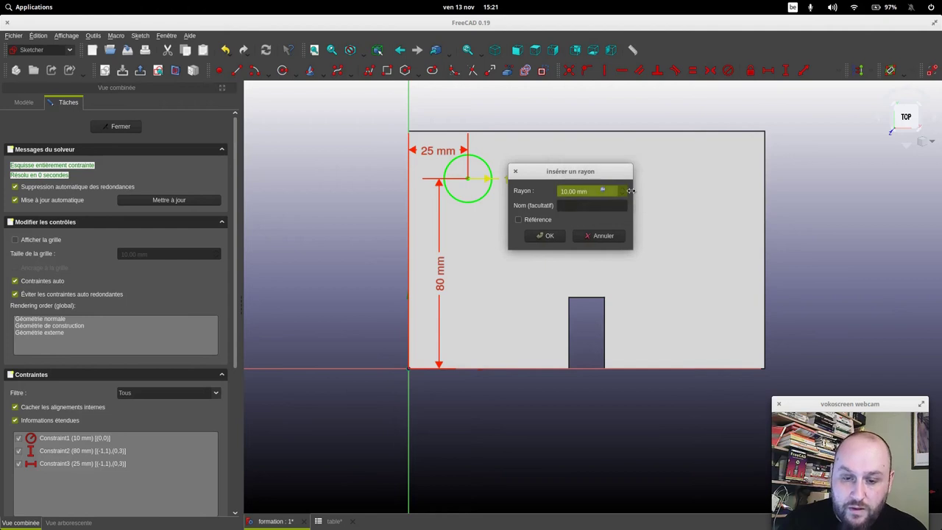
{"action": "left_click", "coordinate": [542, 239]}
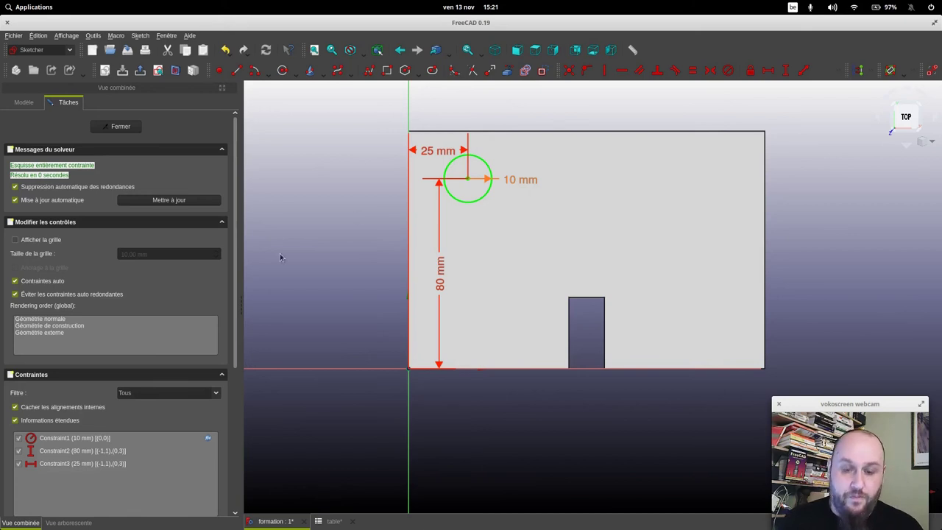
Step: Bind the hole's 25 mm horizontal position dimension to table.CentreXTrou
{"action": "left_click", "coordinate": [437, 152]}
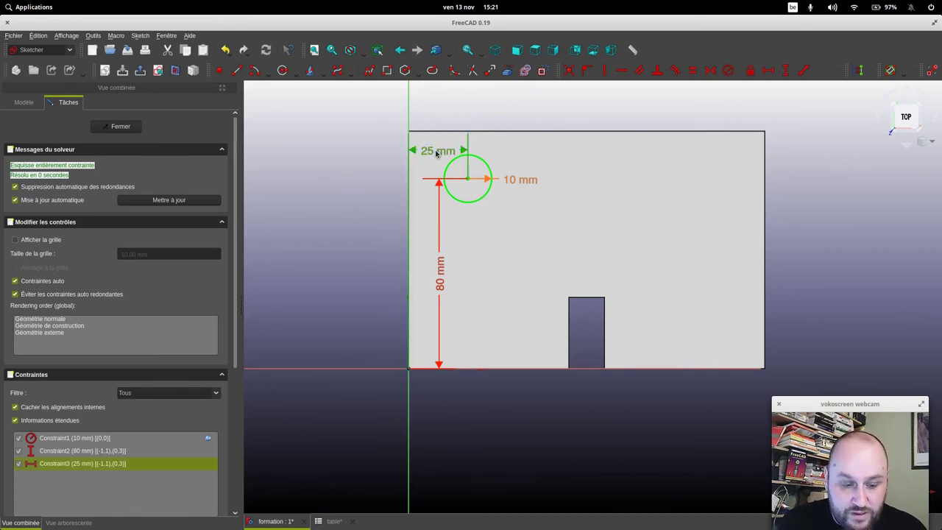
{"action": "double_click", "coordinate": [436, 151]}
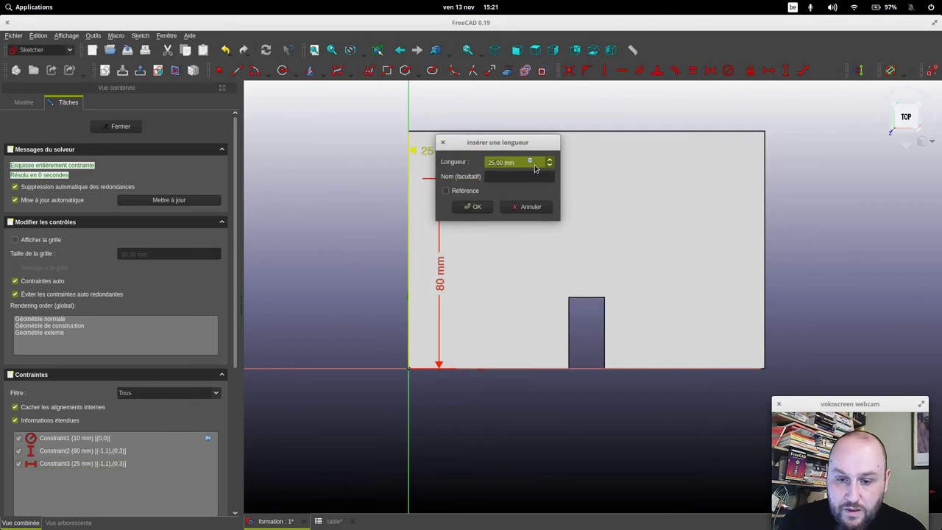
{"action": "left_click", "coordinate": [530, 161]}
{"action": "type", "text": "table.t"}
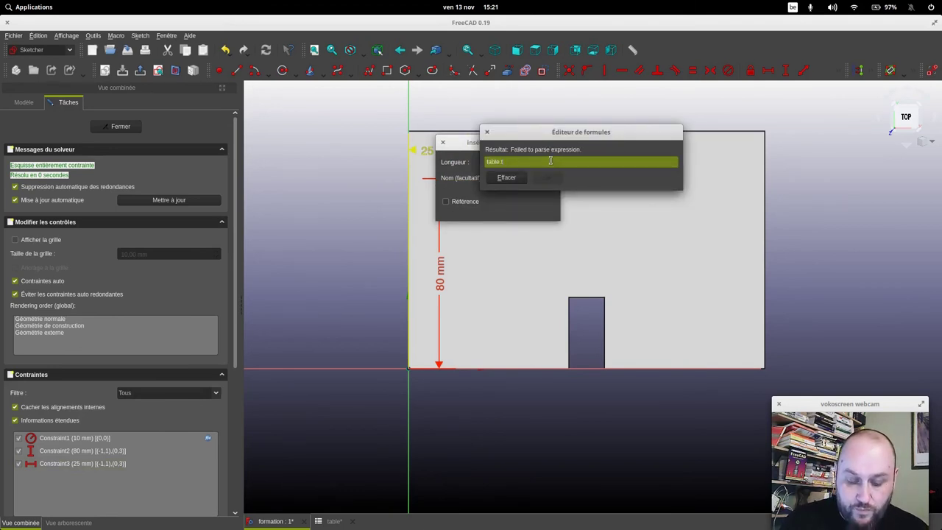
{"action": "key", "text": "Return"}
{"action": "type", "text": "."}
{"action": "key", "text": "Down"}
{"action": "key", "text": "Down"}
{"action": "key", "text": "Down"}
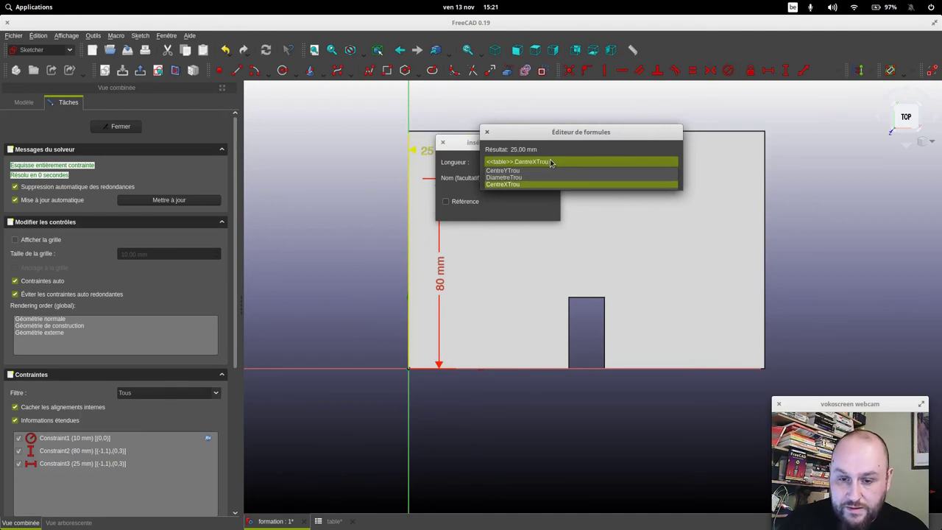
{"action": "key", "text": "Return"}
{"action": "left_click", "coordinate": [549, 179]}
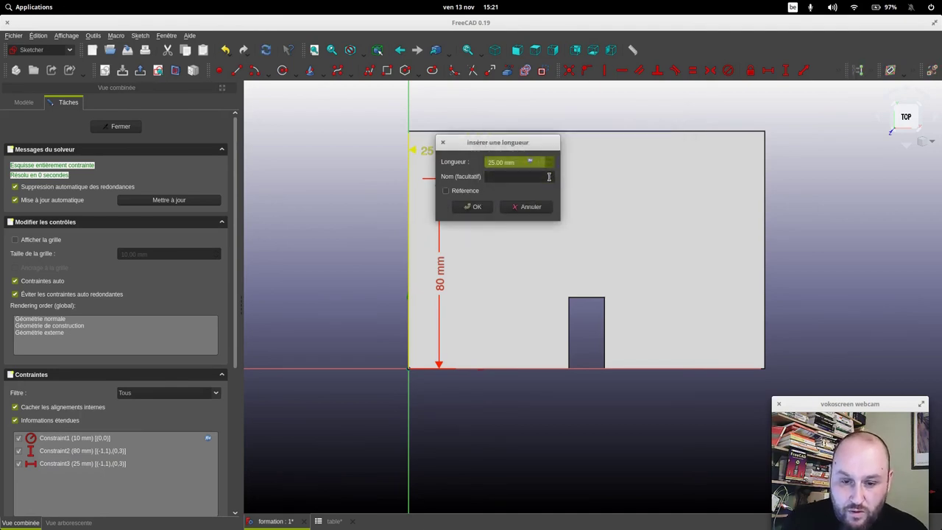
{"action": "left_click", "coordinate": [475, 207]}
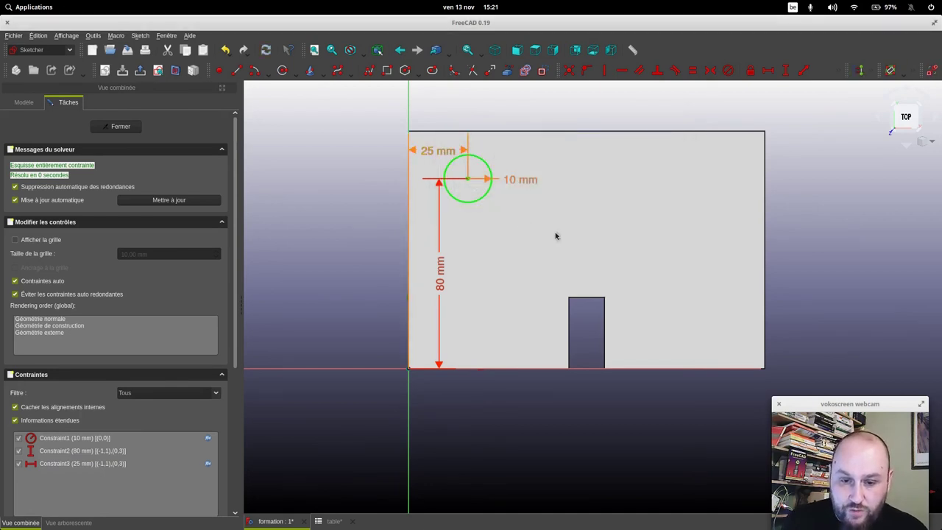
Step: Bind the hole's 80 mm vertical position dimension to table.CentreYTrou
{"action": "left_click", "coordinate": [442, 271]}
{"action": "double_click", "coordinate": [442, 271]}
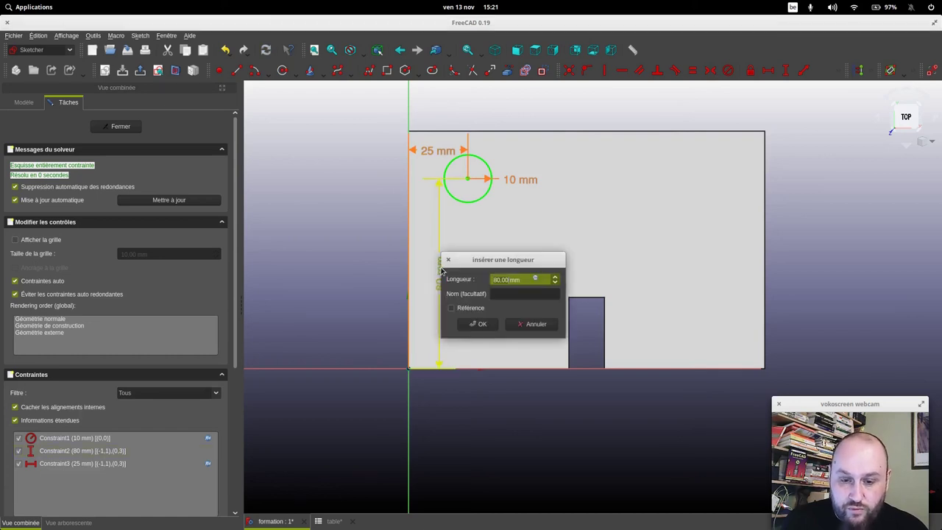
{"action": "left_click", "coordinate": [537, 279]}
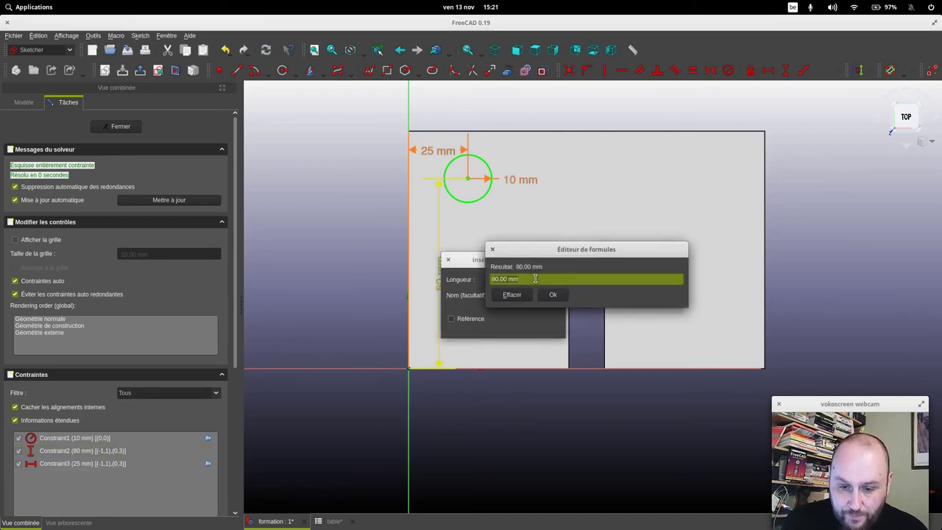
{"action": "type", "text": "table.tro"}
{"action": "key", "text": "Down"}
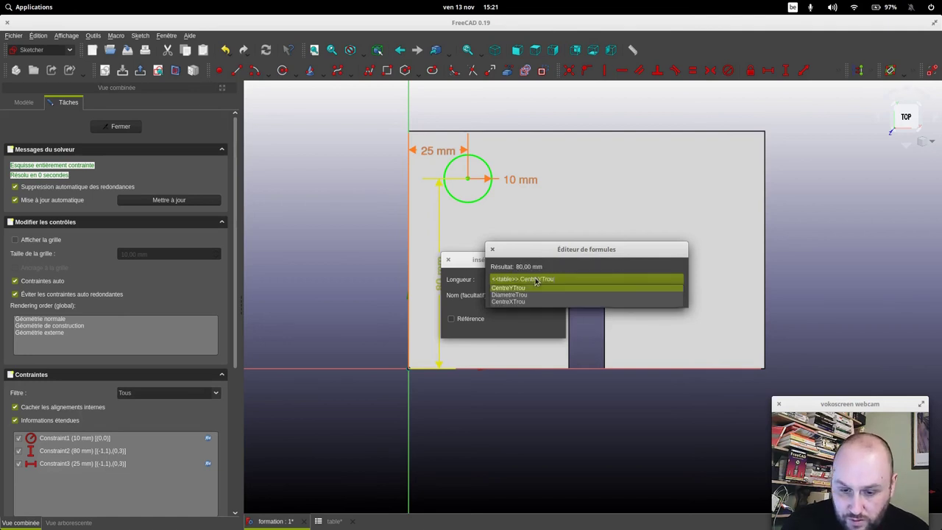
{"action": "key", "text": "Return"}
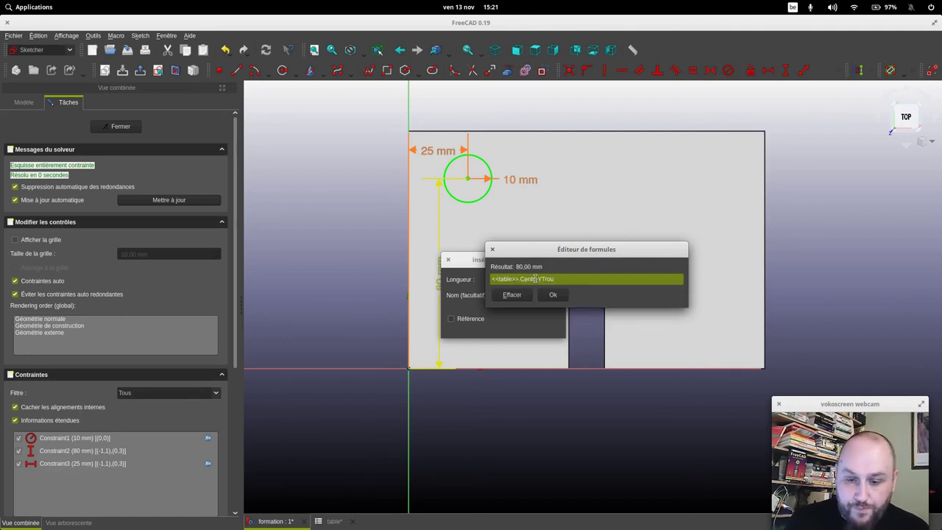
{"action": "left_click", "coordinate": [553, 295]}
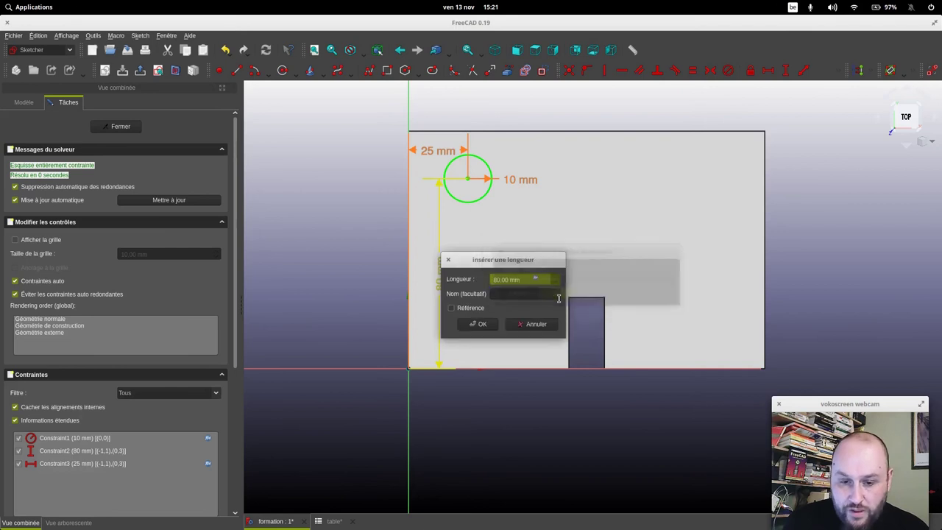
{"action": "left_click", "coordinate": [482, 326]}
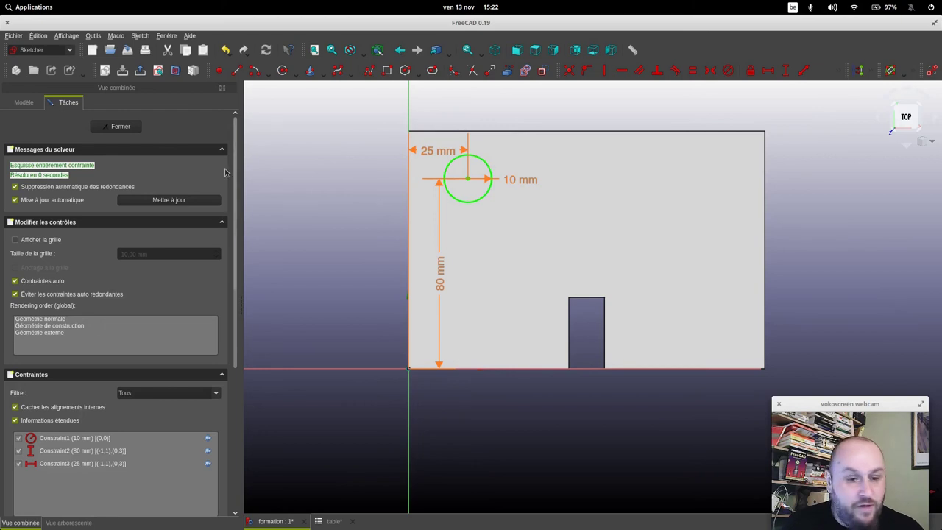
Step: Close the hole sketch, open Sketchpoche, and bind the slot's 10 mm radius to table.RayonPoche
{"action": "left_click", "coordinate": [121, 126]}
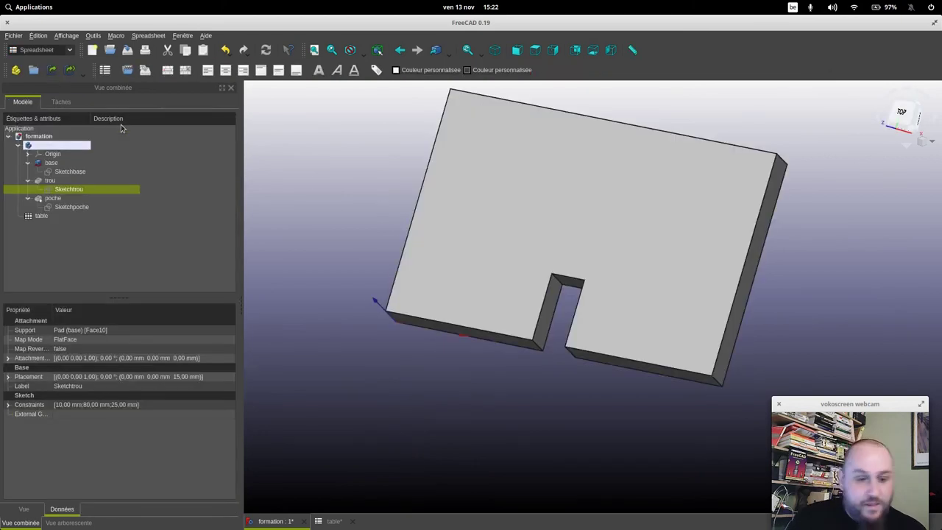
{"action": "double_click", "coordinate": [70, 209]}
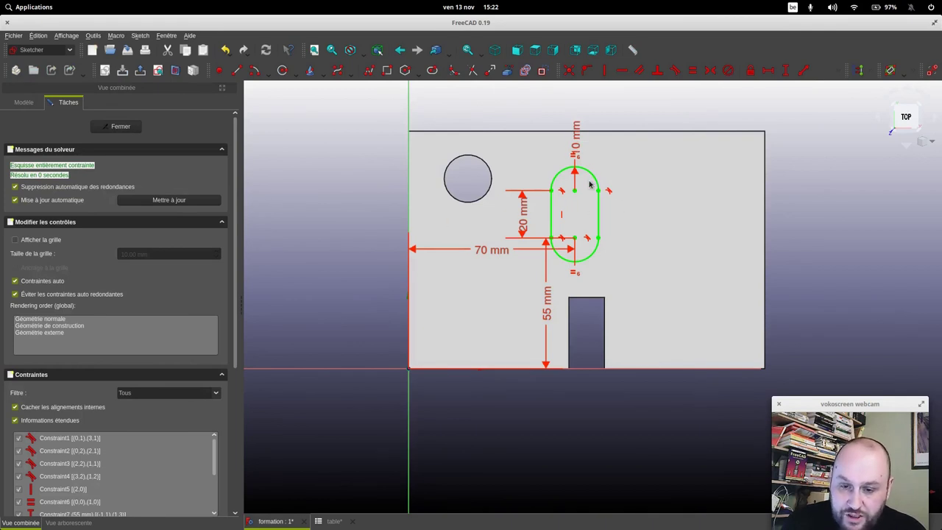
{"action": "left_click", "coordinate": [579, 138]}
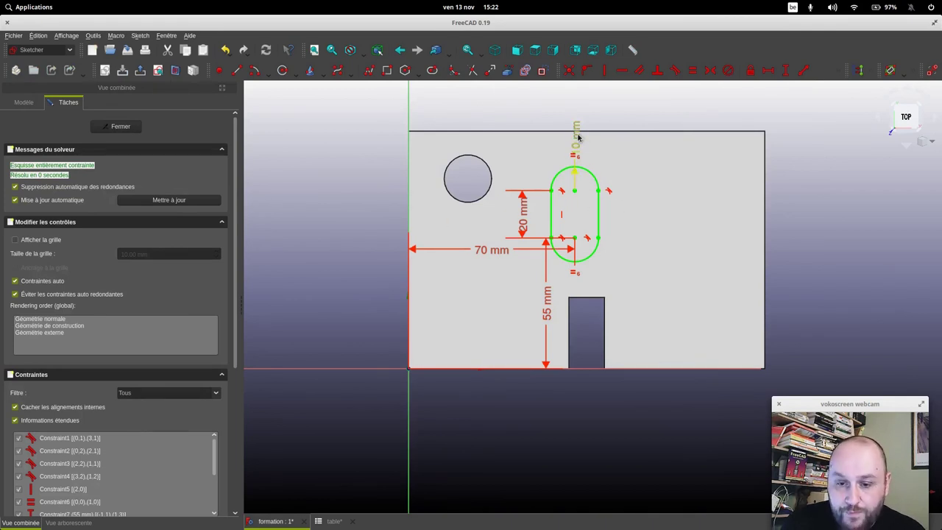
{"action": "double_click", "coordinate": [576, 127]}
{"action": "left_click", "coordinate": [673, 145]}
{"action": "type", "text": "table"}
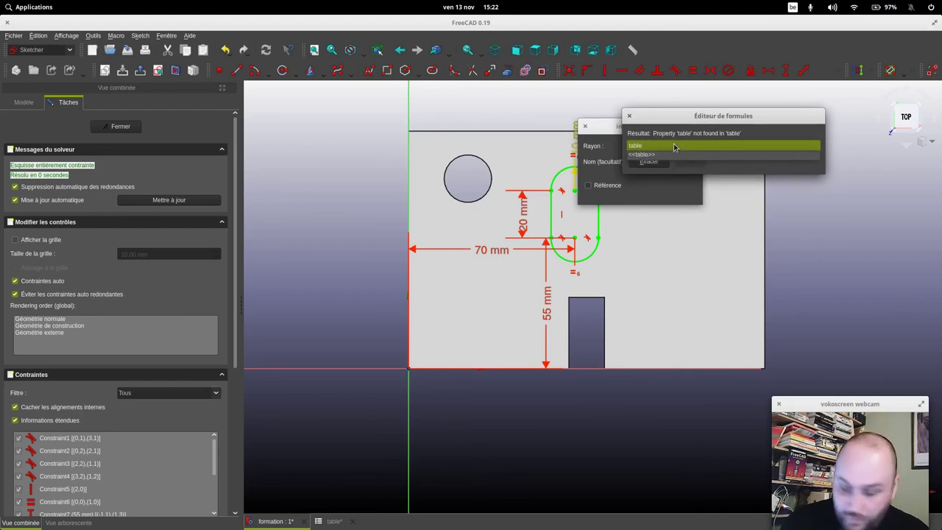
{"action": "left_click", "coordinate": [674, 146]}
{"action": "type", "text": "p"}
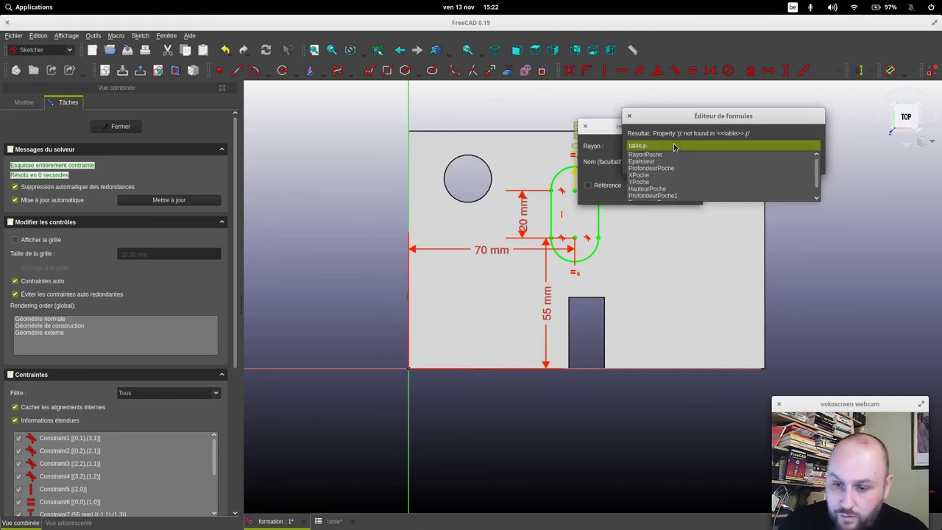
{"action": "type", "text": "o"}
{"action": "key", "text": "Down"}
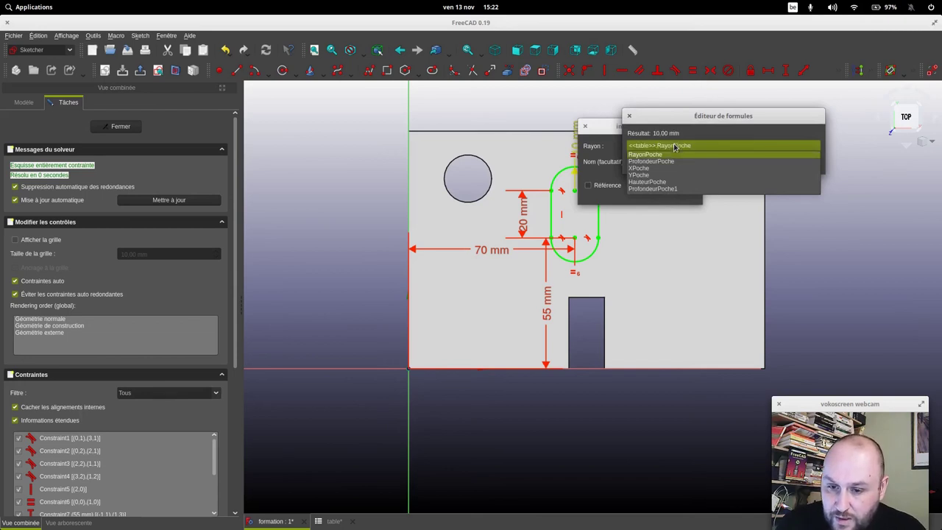
{"action": "left_click", "coordinate": [675, 146]}
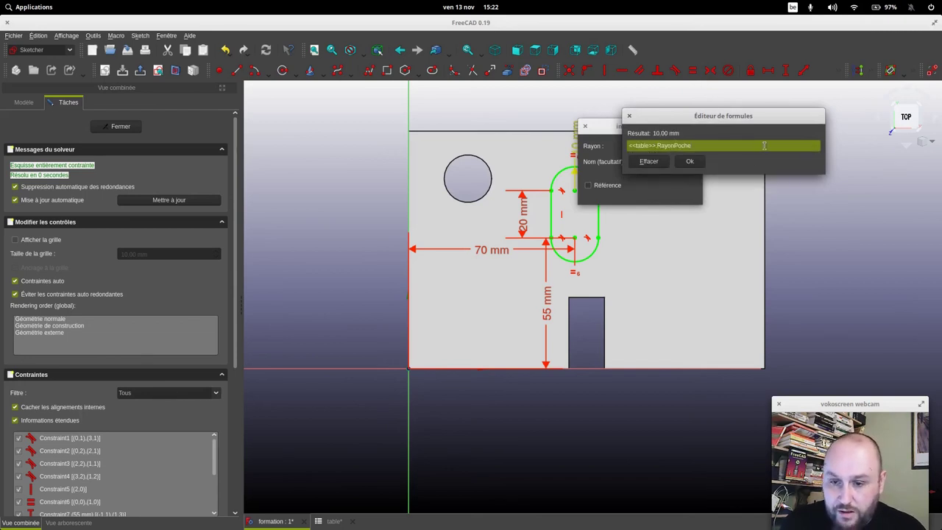
{"action": "left_click", "coordinate": [690, 162]}
{"action": "left_click", "coordinate": [617, 193]}
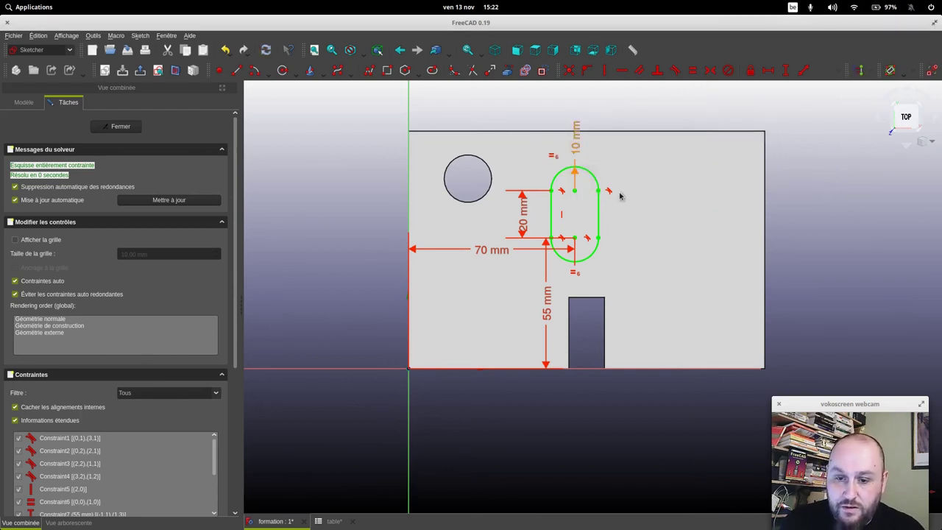
Step: Bind the slot's 20 mm length dimension to table.HauteurPoche
{"action": "left_click", "coordinate": [523, 216]}
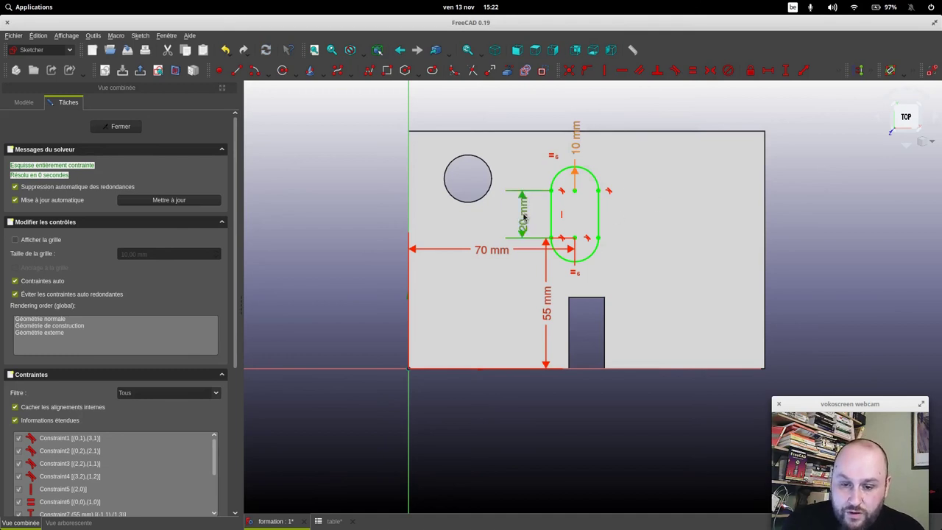
{"action": "double_click", "coordinate": [523, 216]}
{"action": "left_click", "coordinate": [622, 224]}
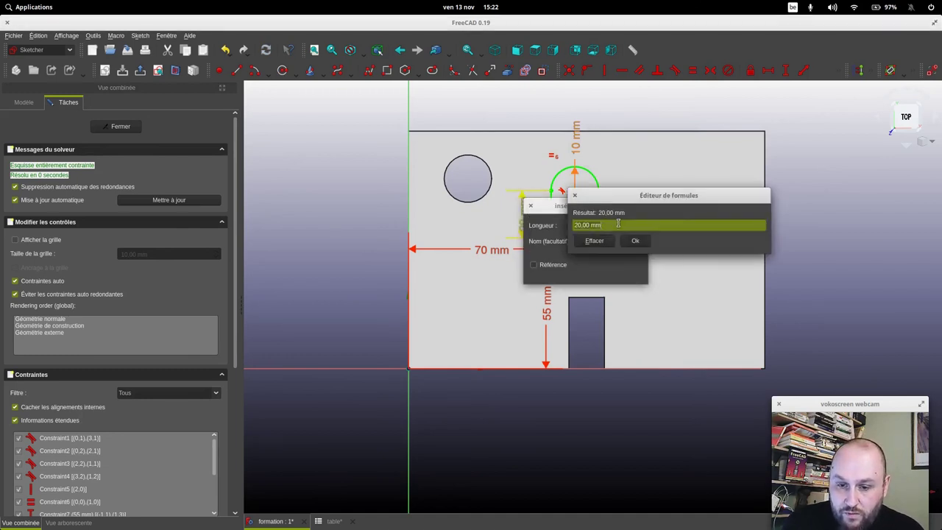
{"action": "type", "text": "table."}
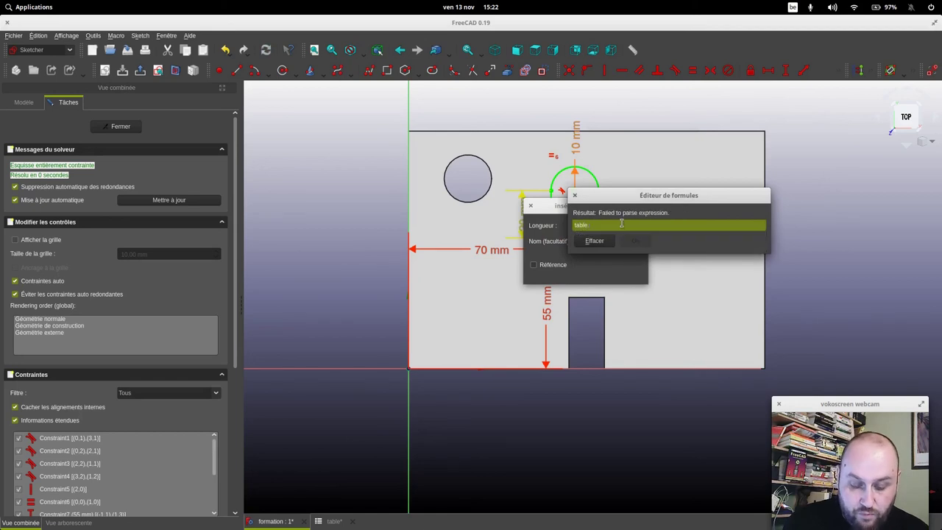
{"action": "key", "text": "Down"}
{"action": "key", "text": "Down"}
{"action": "key", "text": "Down"}
{"action": "key", "text": "Down"}
{"action": "key", "text": "Down"}
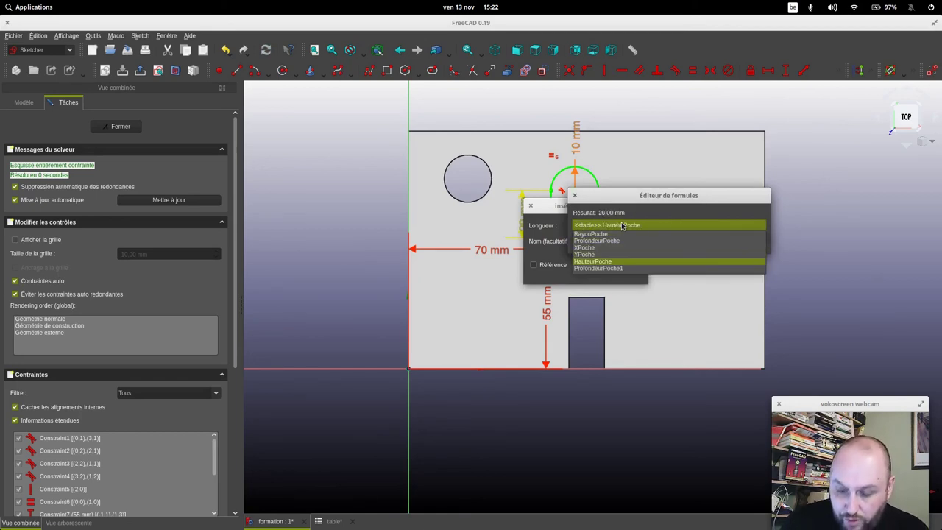
{"action": "key", "text": "Return"}
{"action": "left_click", "coordinate": [636, 240]}
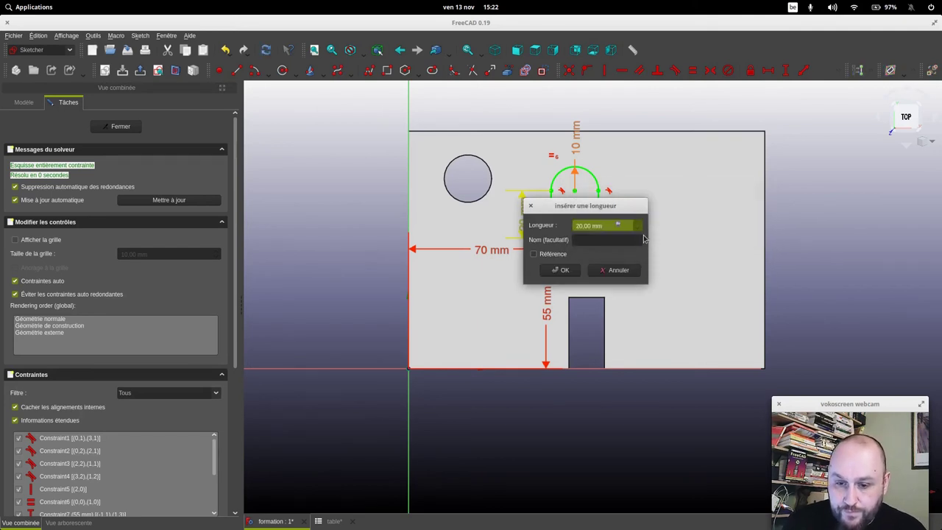
{"action": "left_click", "coordinate": [564, 271]}
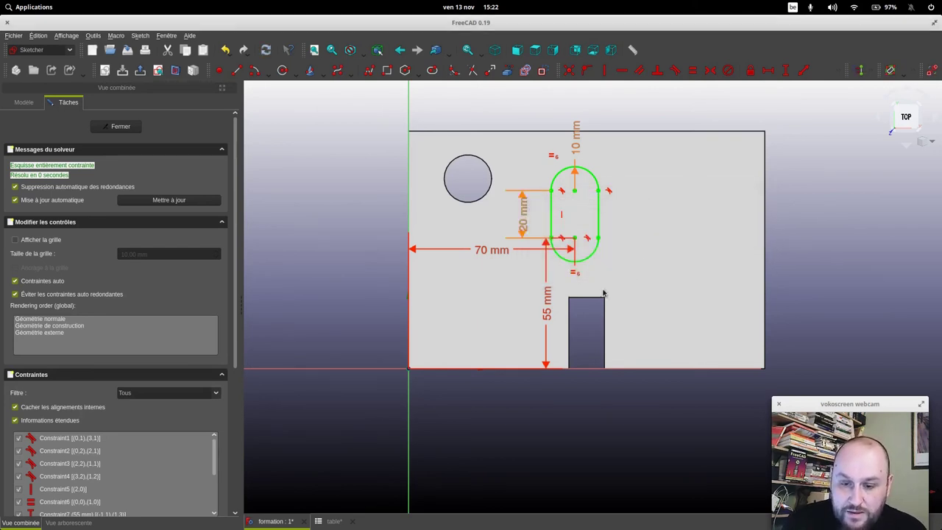
Step: Bind the slot's 55 mm vertical position dimension to table.YPoche
{"action": "left_click", "coordinate": [547, 300]}
{"action": "double_click", "coordinate": [547, 300]}
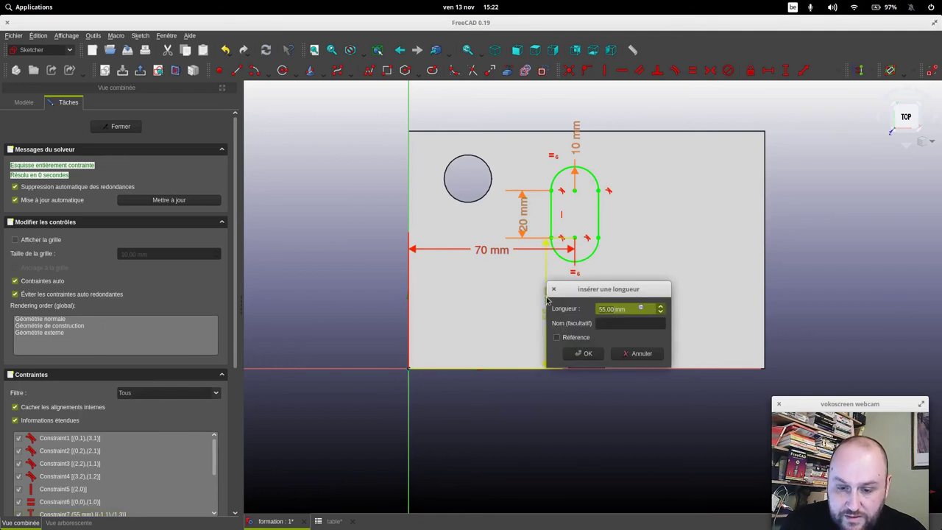
{"action": "key", "text": "equal"}
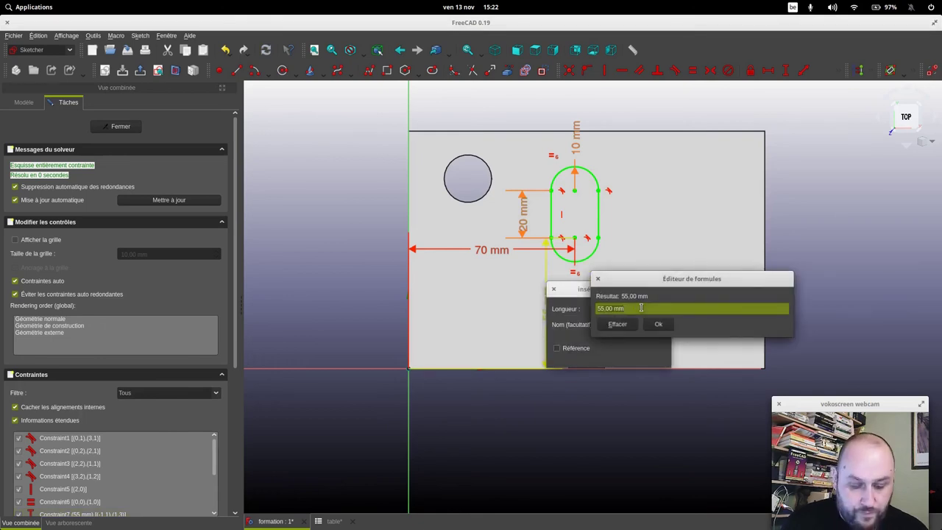
{"action": "type", "text": "table.poc"}
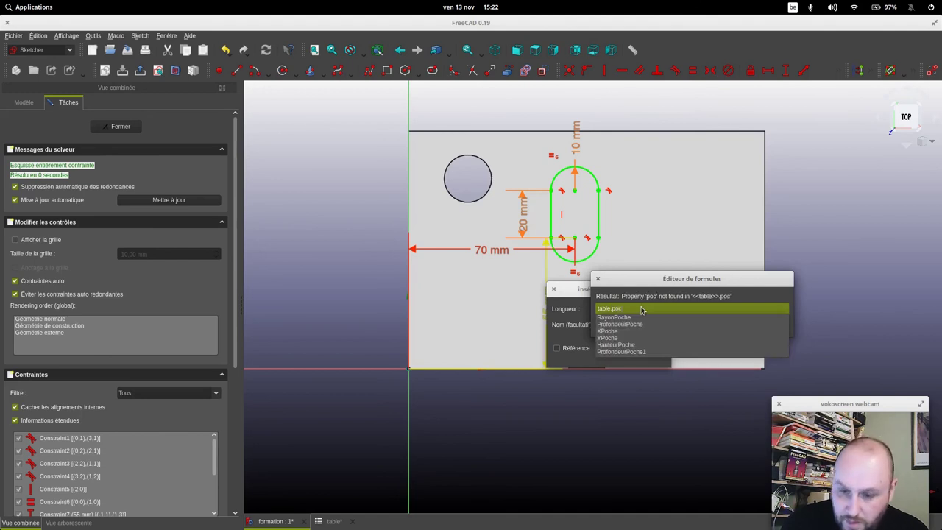
{"action": "key", "text": "Down"}
{"action": "key", "text": "Down"}
{"action": "key", "text": "Down"}
{"action": "key", "text": "Return"}
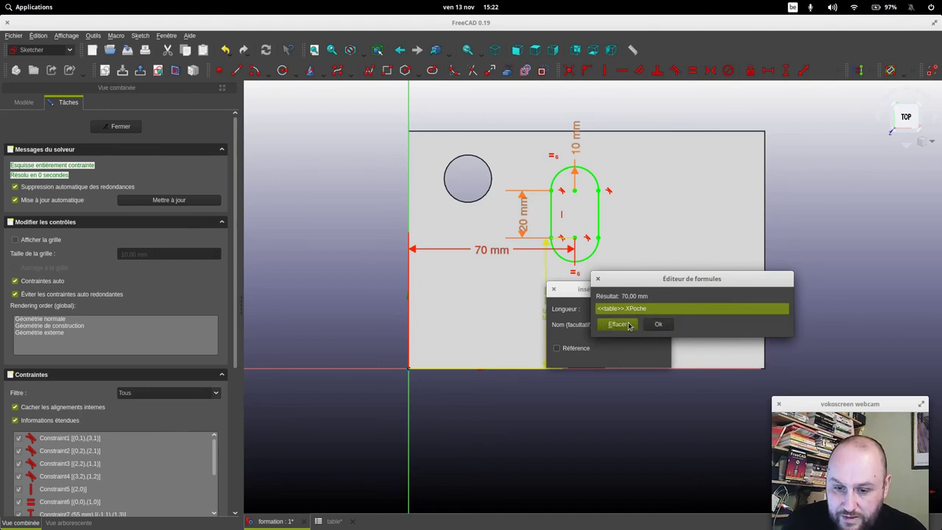
{"action": "key", "text": "BackSpace"}
{"action": "key", "text": "BackSpace"}
{"action": "key", "text": "BackSpace"}
{"action": "key", "text": "BackSpace"}
{"action": "key", "text": "BackSpace"}
{"action": "key", "text": "BackSpace"}
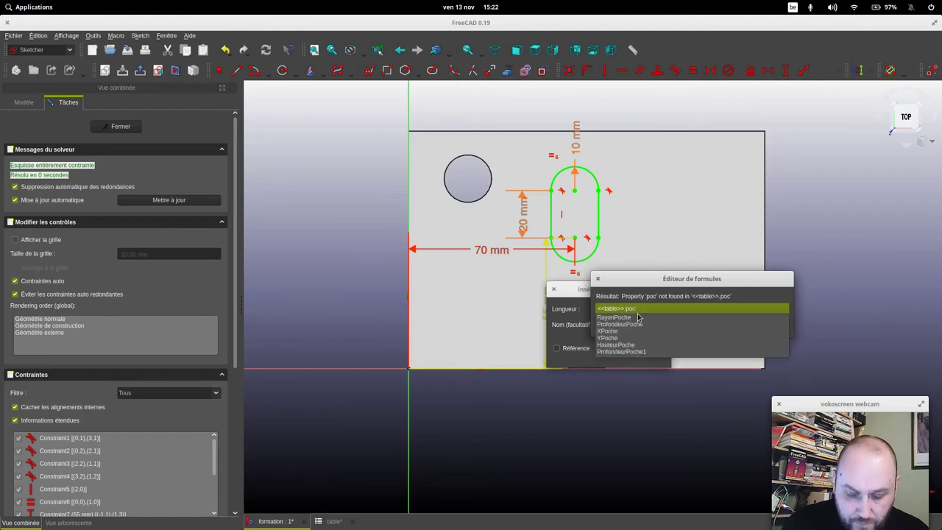
{"action": "key", "text": "Down"}
{"action": "key", "text": "Down"}
{"action": "key", "text": "Down"}
{"action": "key", "text": "Down"}
{"action": "key", "text": "Return"}
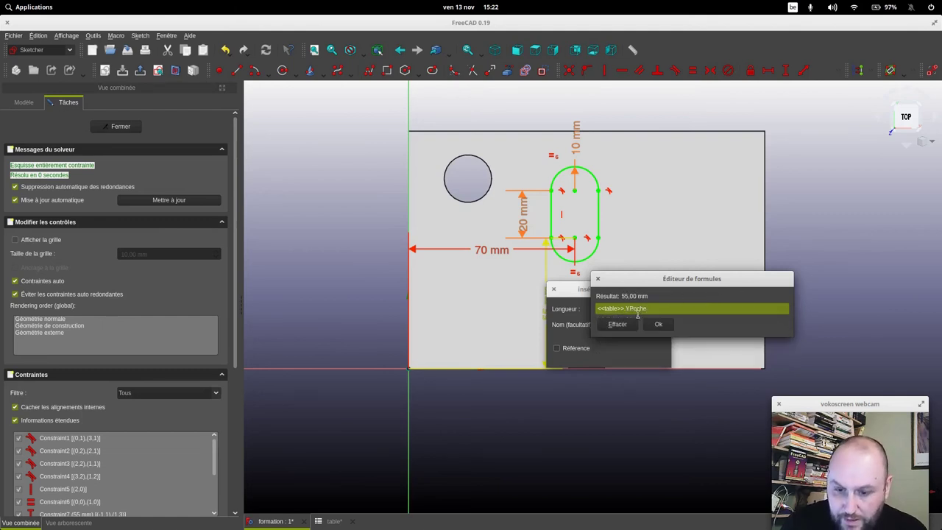
{"action": "left_click", "coordinate": [663, 322]}
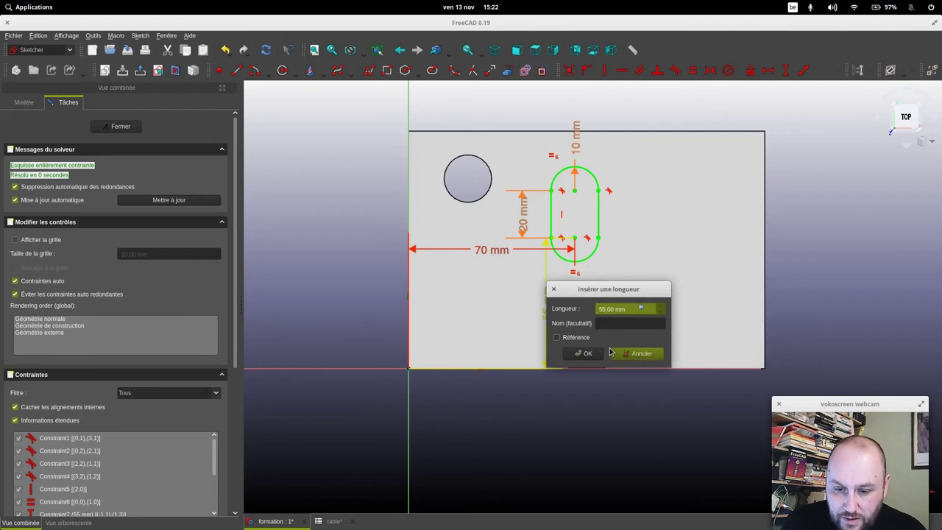
{"action": "left_click", "coordinate": [584, 354]}
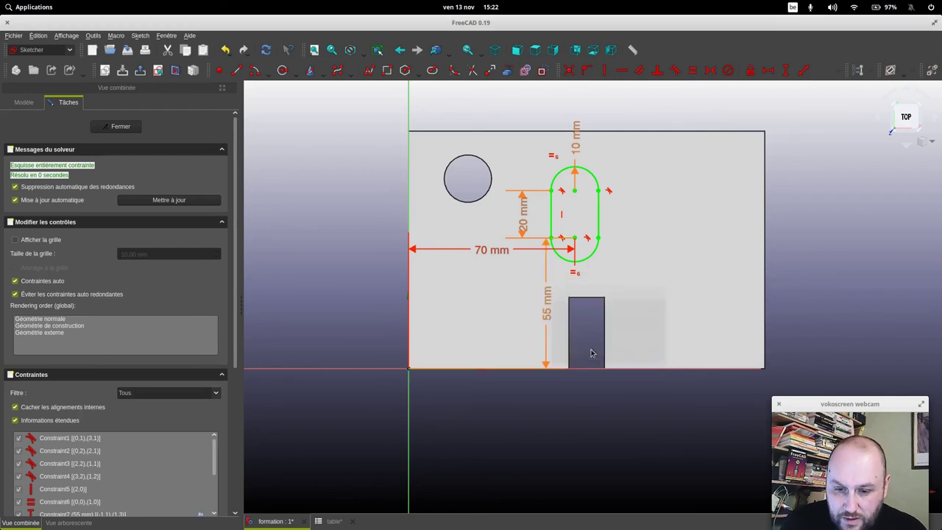
Step: Bind the slot's 70 mm position dimension to table.XPoche and close the sketch
{"action": "double_click", "coordinate": [496, 254]}
{"action": "left_click", "coordinate": [587, 265]}
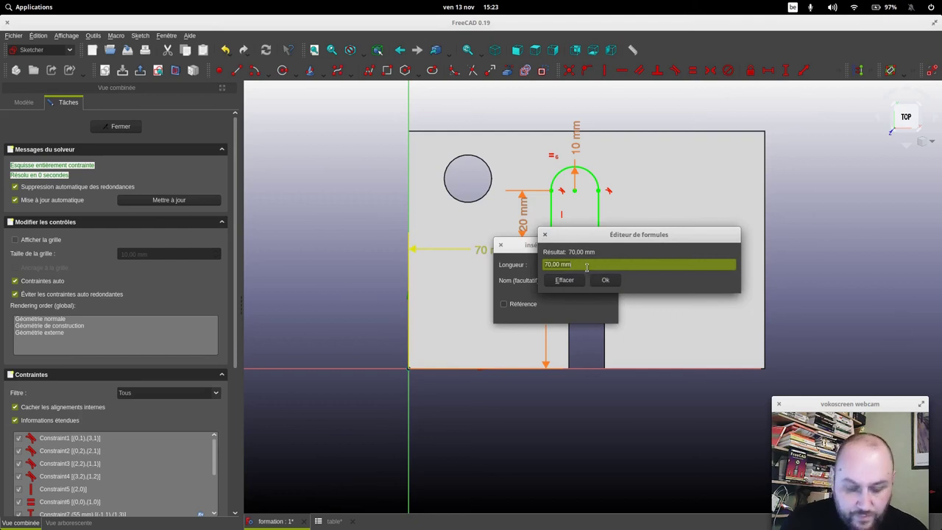
{"action": "type", "text": "table"}
{"action": "key", "text": "Down"}
{"action": "key", "text": "Return"}
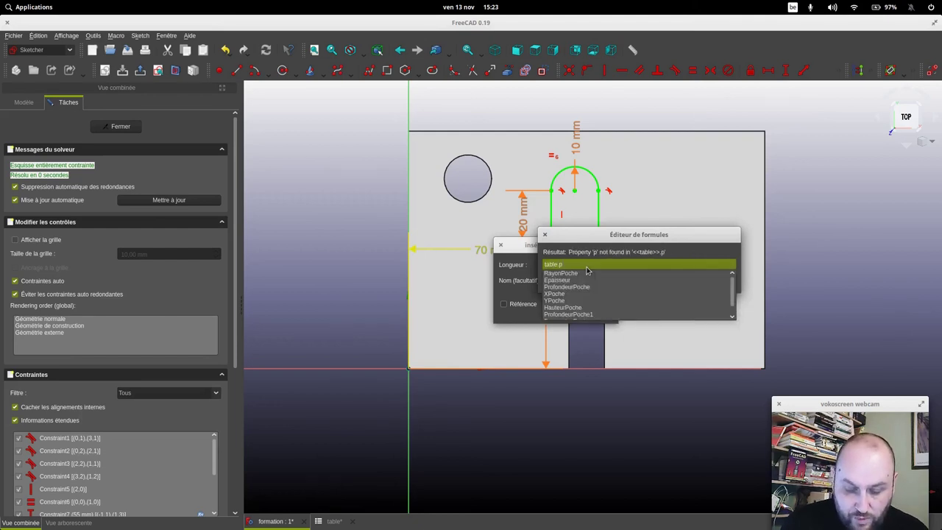
{"action": "key", "text": "Down"}
{"action": "key", "text": "Down"}
{"action": "key", "text": "Down"}
{"action": "key", "text": "Return"}
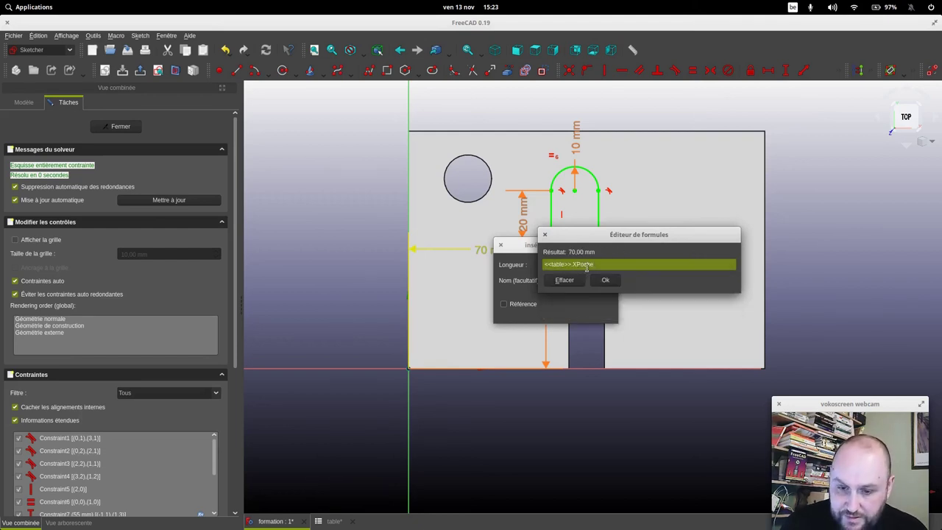
{"action": "key", "text": "Return"}
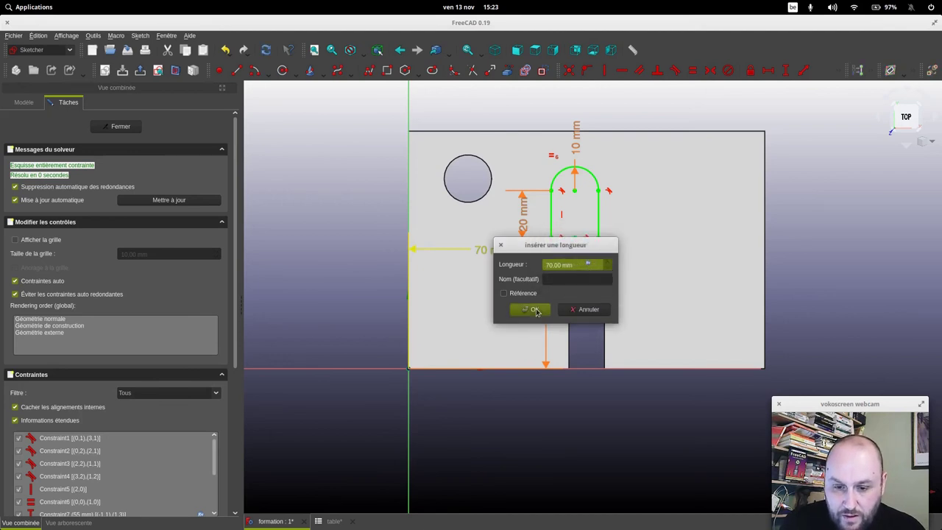
{"action": "left_click", "coordinate": [540, 309]}
{"action": "left_click", "coordinate": [121, 127]}
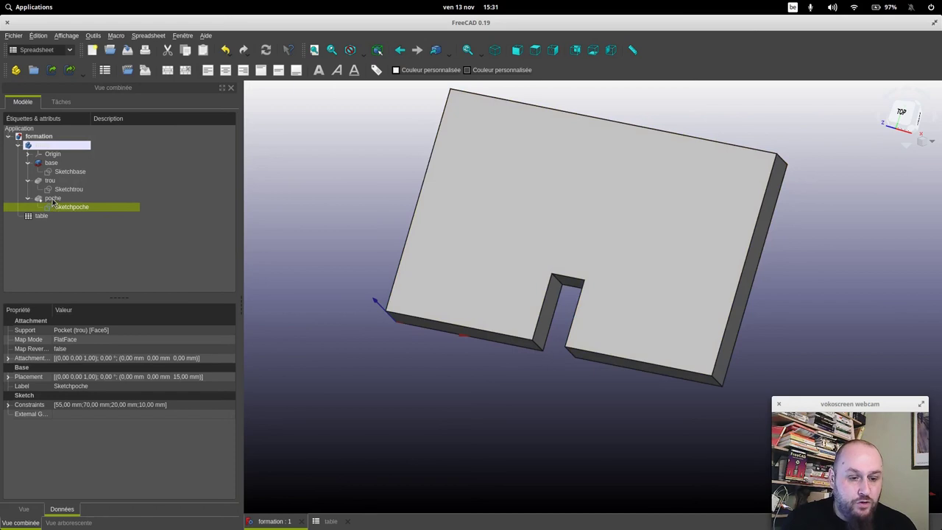
Step: Make the poche pocket feature visible, then open the table spreadsheet
{"action": "left_click", "coordinate": [53, 200]}
{"action": "key", "text": "space"}
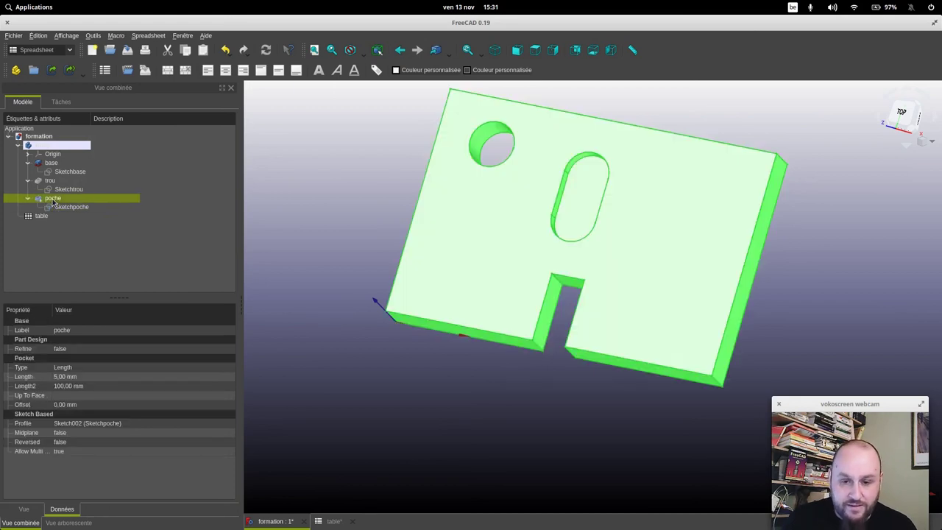
{"action": "left_click", "coordinate": [332, 182]}
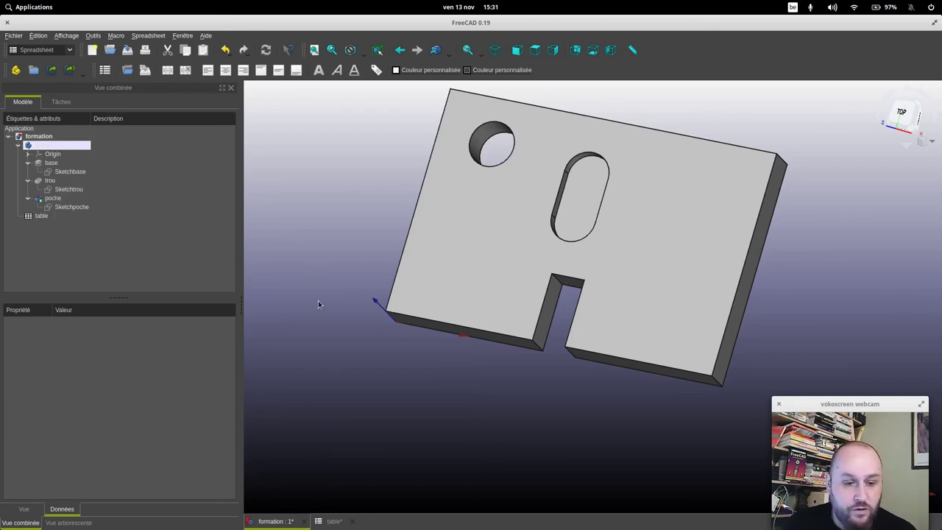
{"action": "double_click", "coordinate": [42, 215]}
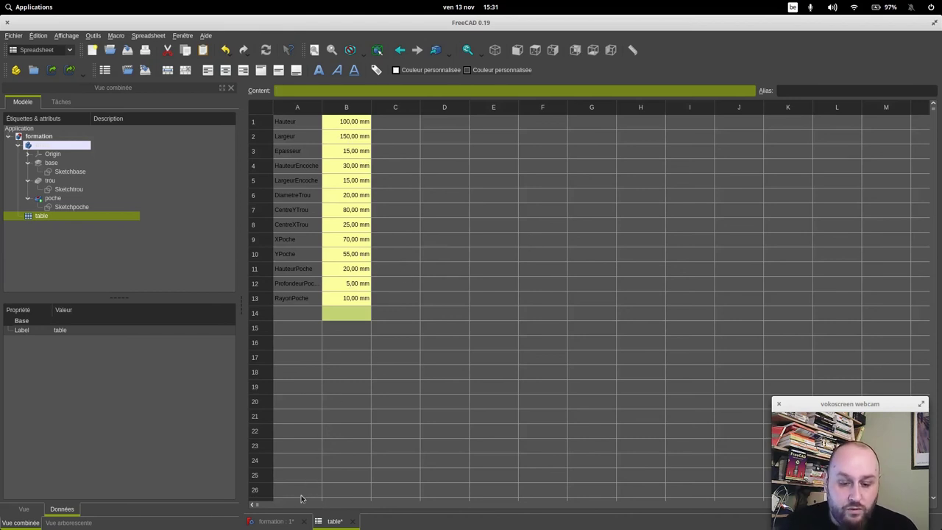
Step: Change Epaisseur in cell B3 to 18 mm and orbit the plate to check the rebuild
{"action": "left_click", "coordinate": [274, 522]}
{"action": "mouse_move", "coordinate": [672, 431]}
{"action": "middle_mouse_down"}
{"action": "mouse_move", "coordinate": [606, 388]}
{"action": "mouse_move", "coordinate": [575, 389]}
{"action": "middle_mouse_up"}
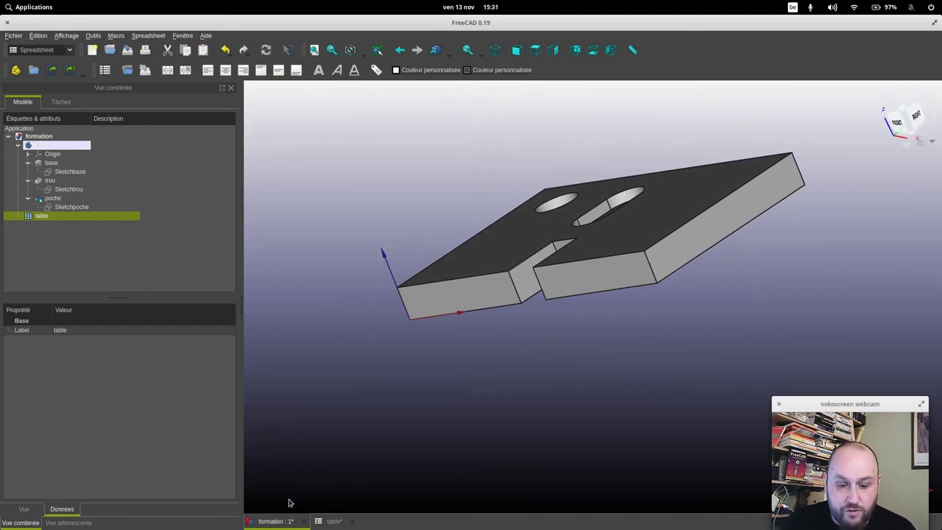
{"action": "left_click", "coordinate": [330, 519]}
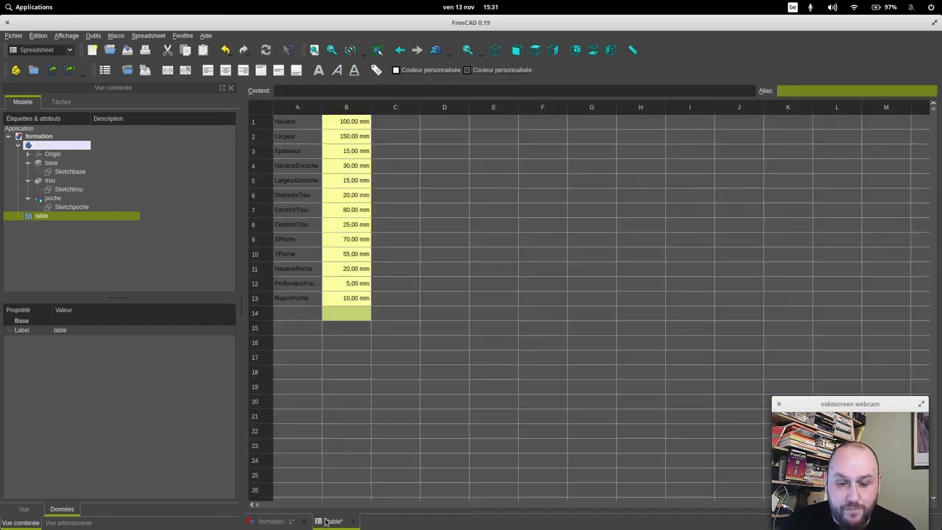
{"action": "double_click", "coordinate": [349, 152]}
{"action": "type", "text": "10"}
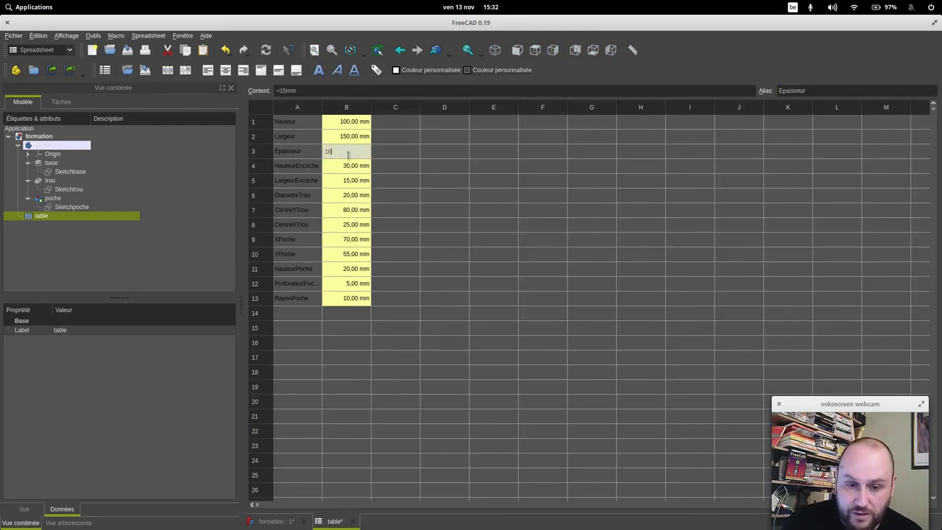
{"action": "key", "text": "Return"}
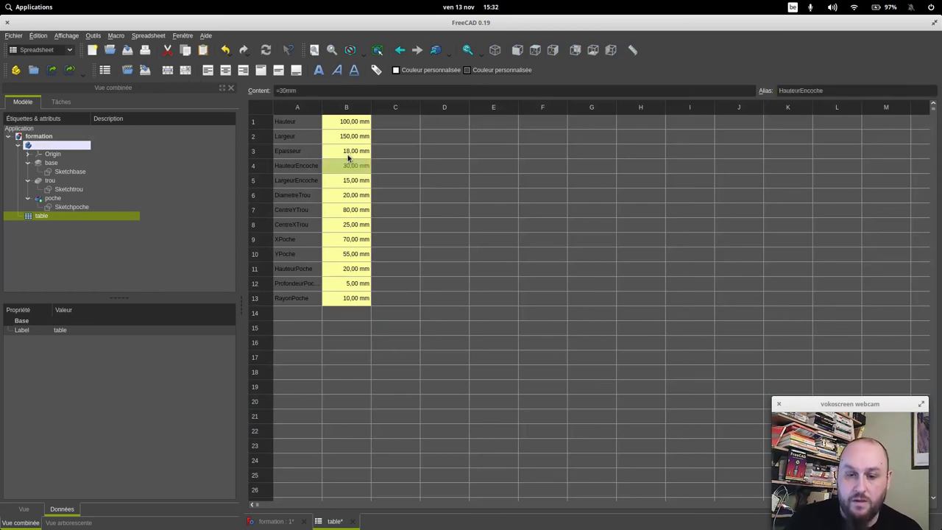
{"action": "left_click", "coordinate": [298, 520]}
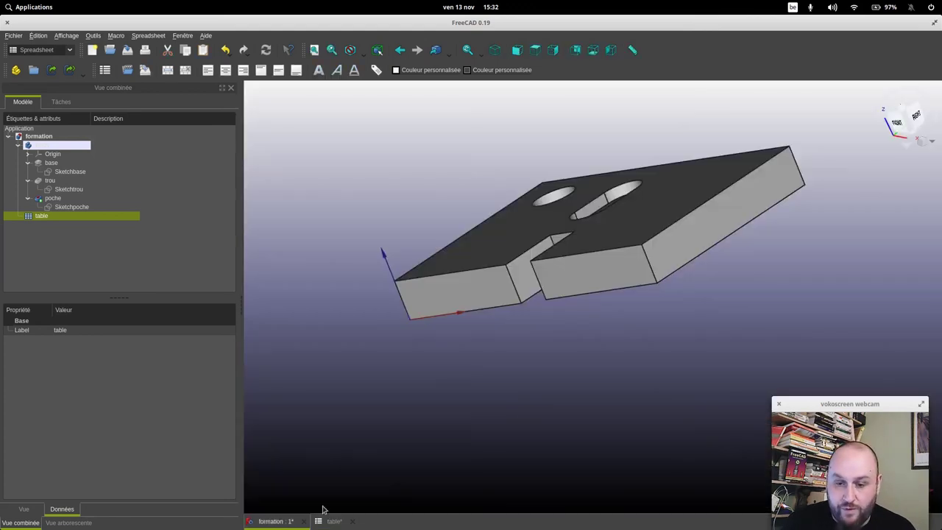
{"action": "mouse_move", "coordinate": [638, 313]}
{"action": "middle_mouse_down"}
{"action": "mouse_move", "coordinate": [623, 331]}
{"action": "mouse_move", "coordinate": [625, 307]}
{"action": "mouse_move", "coordinate": [622, 328]}
{"action": "middle_mouse_up"}
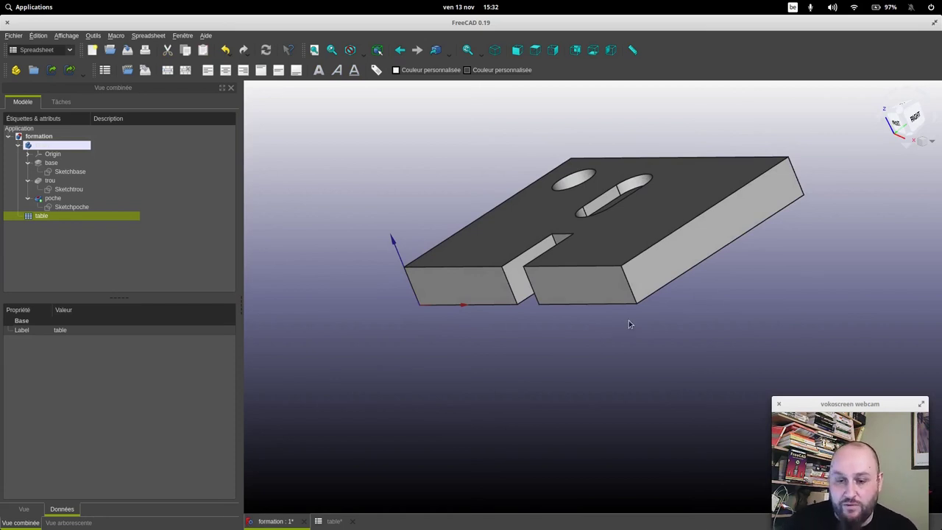
{"action": "middle_click_drag", "start_coordinate": [612, 326], "coordinate": [692, 384]}
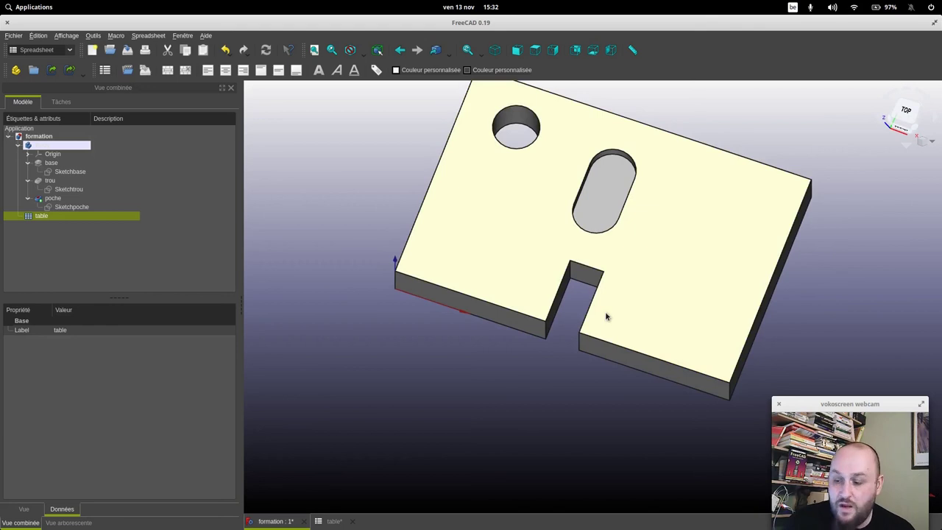
{"action": "left_click", "coordinate": [335, 521]}
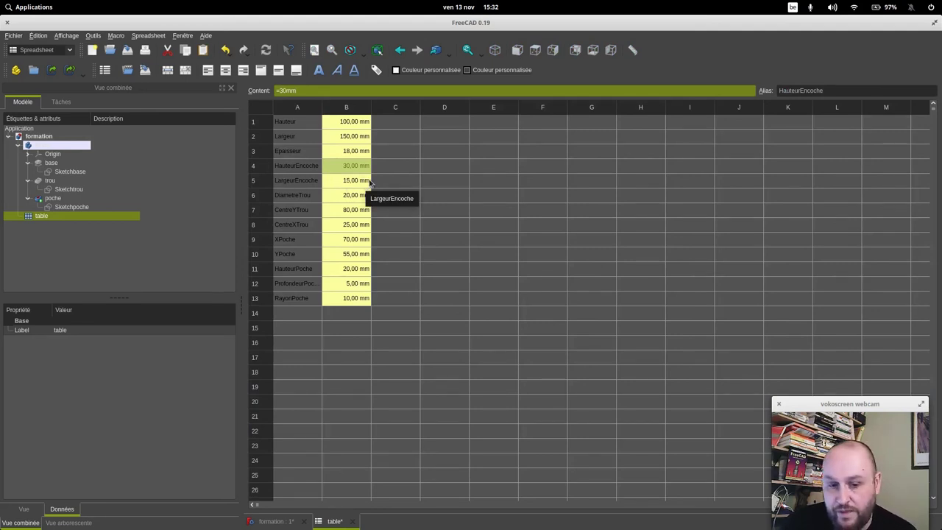
{"action": "left_click", "coordinate": [276, 521]}
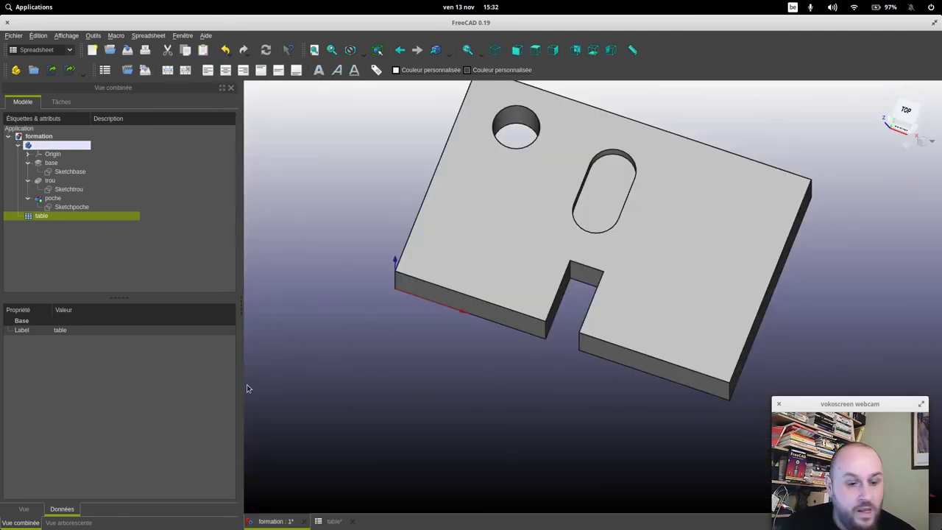
Step: In the base sketch, rebind the notch width from LargeurEncoche to table.Epaisseur
{"action": "double_click", "coordinate": [73, 173]}
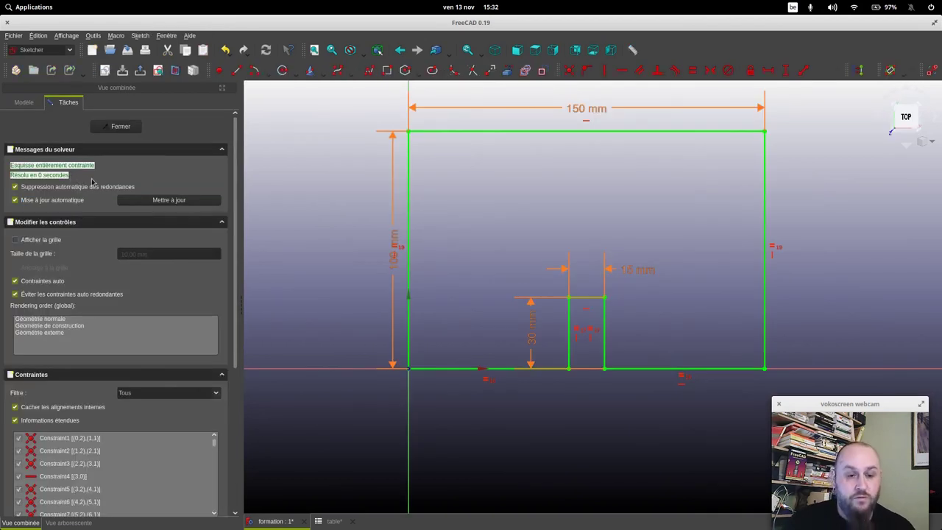
{"action": "double_click", "coordinate": [633, 273]}
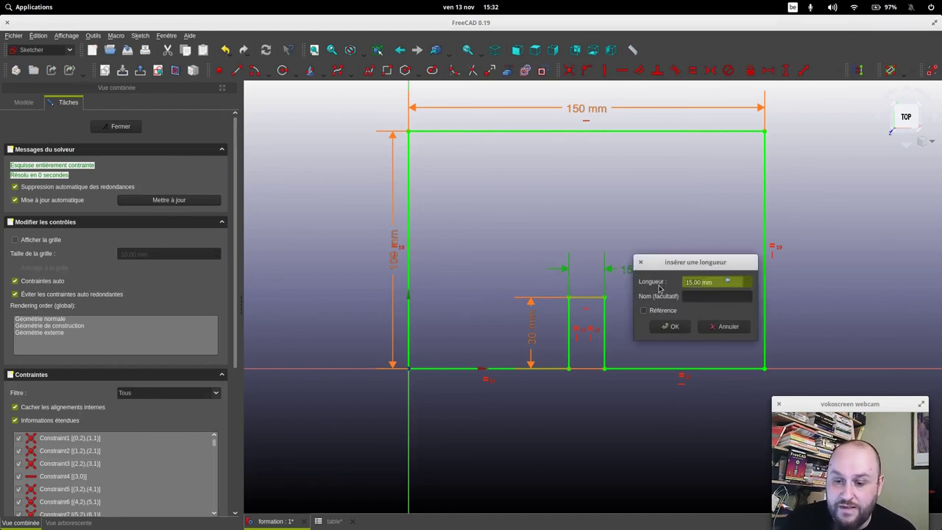
{"action": "left_click", "coordinate": [745, 281]}
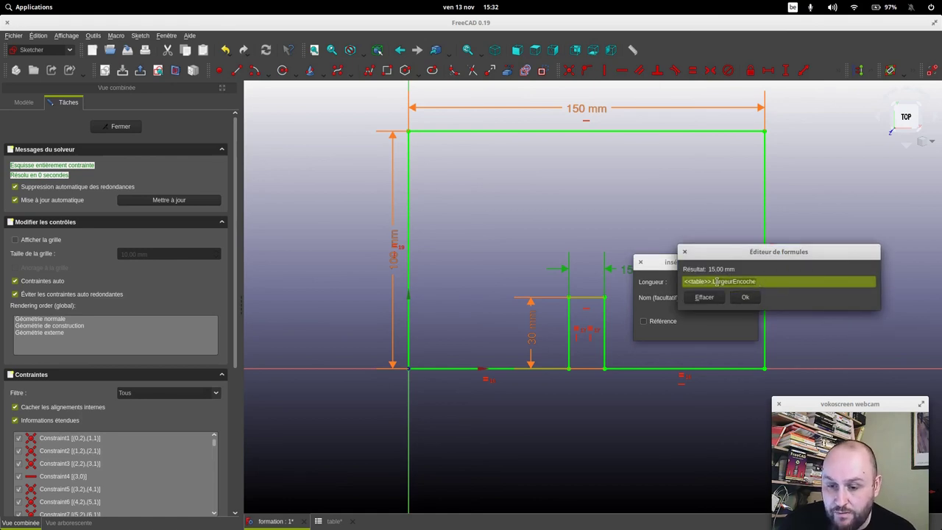
{"action": "key", "text": "BackSpace"}
{"action": "key", "text": "BackSpace"}
{"action": "key", "text": "BackSpace"}
{"action": "type", "text": "Epaisseur"}
{"action": "key", "text": "Return"}
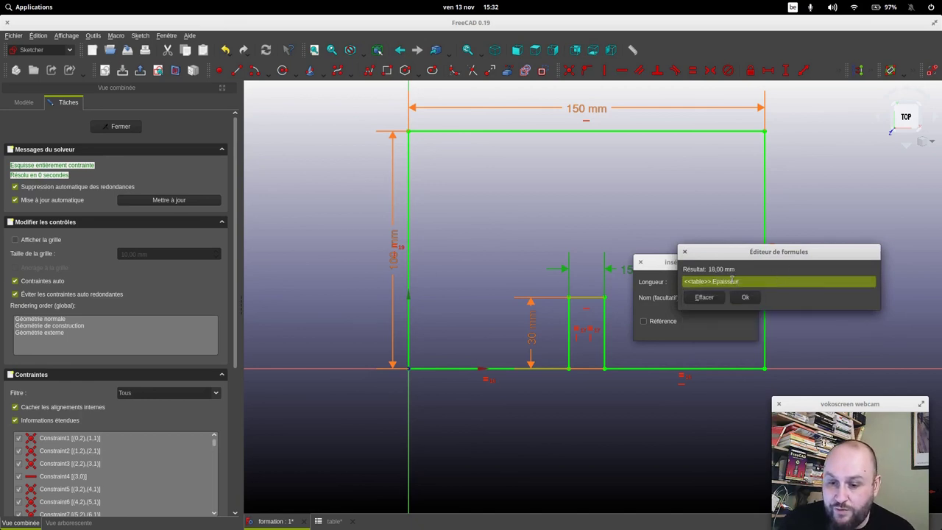
{"action": "left_click", "coordinate": [745, 297]}
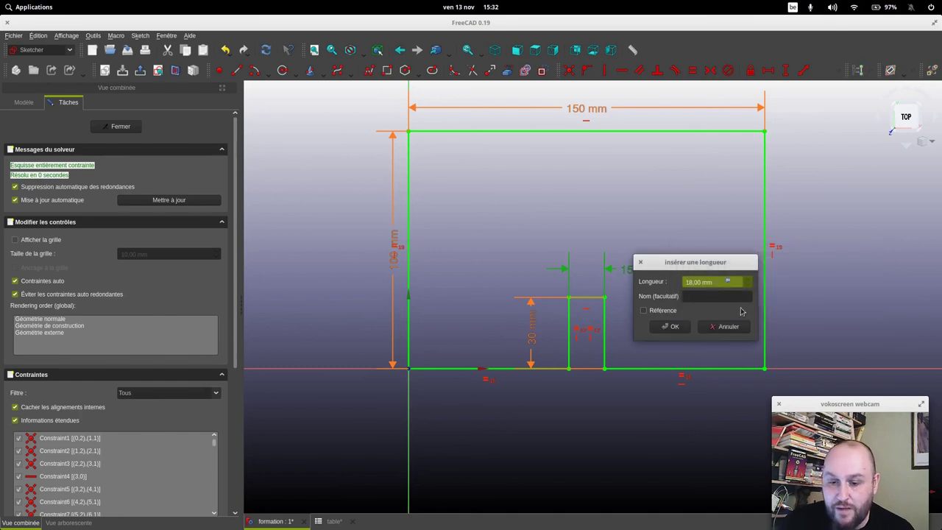
{"action": "left_click", "coordinate": [673, 327]}
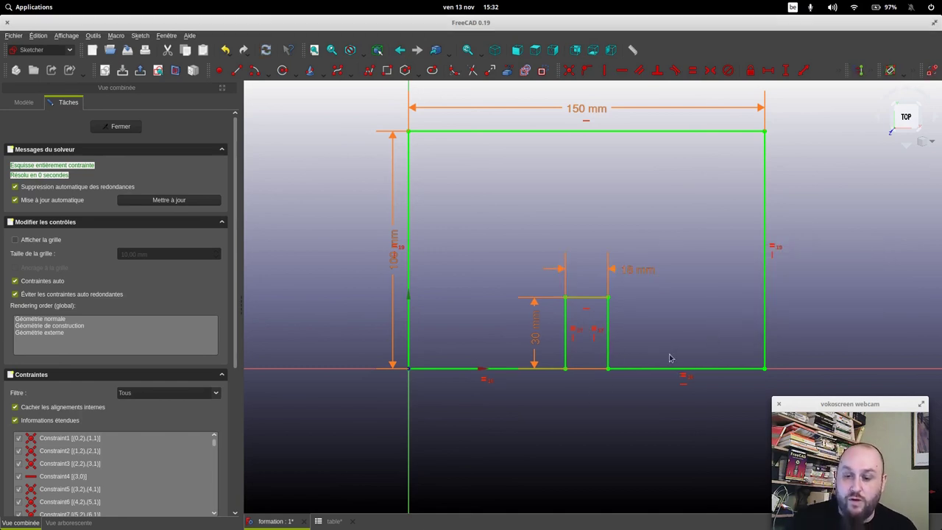
Step: Close the sketch, set Epaisseur in cell B3 to 30mm, and orbit to inspect the thicker plate
{"action": "left_click", "coordinate": [124, 129]}
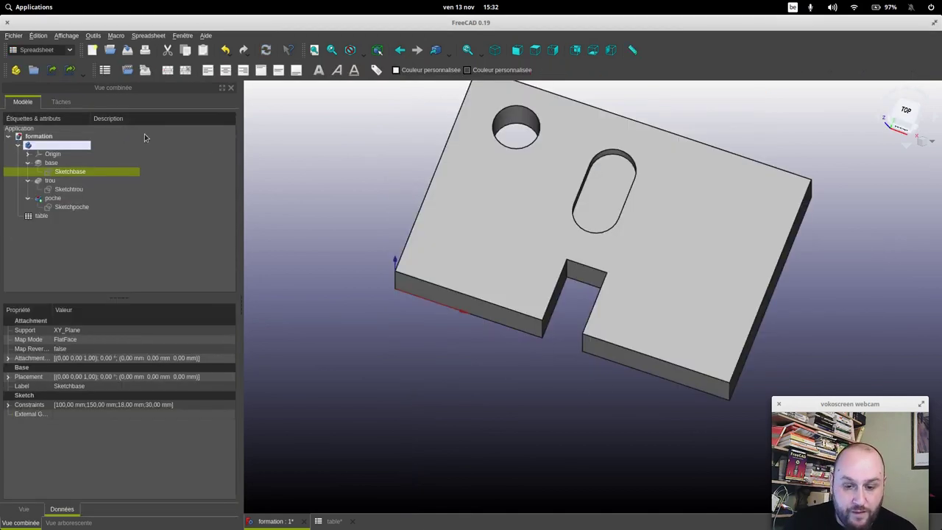
{"action": "mouse_move", "coordinate": [658, 412]}
{"action": "middle_mouse_down"}
{"action": "mouse_move", "coordinate": [659, 349]}
{"action": "mouse_move", "coordinate": [703, 379]}
{"action": "mouse_move", "coordinate": [682, 400]}
{"action": "mouse_move", "coordinate": [633, 391]}
{"action": "mouse_move", "coordinate": [643, 401]}
{"action": "middle_mouse_up"}
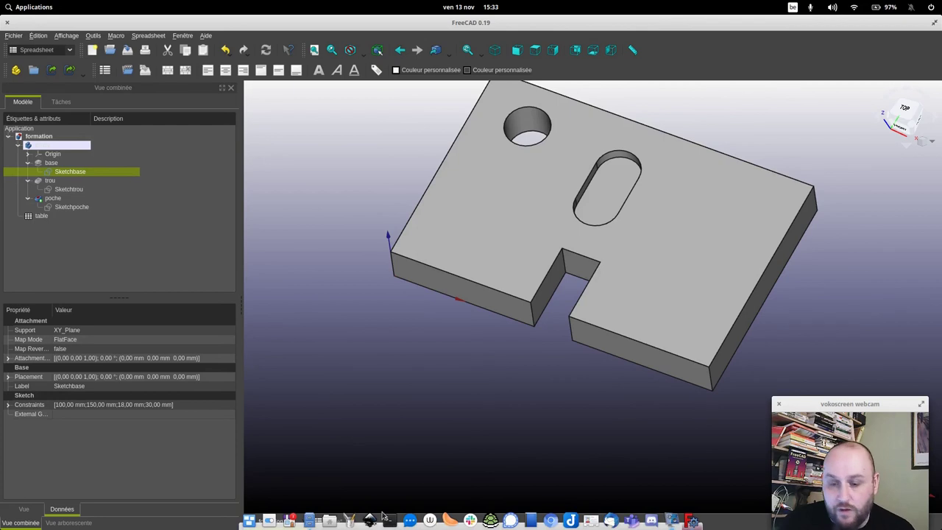
{"action": "left_click", "coordinate": [333, 521]}
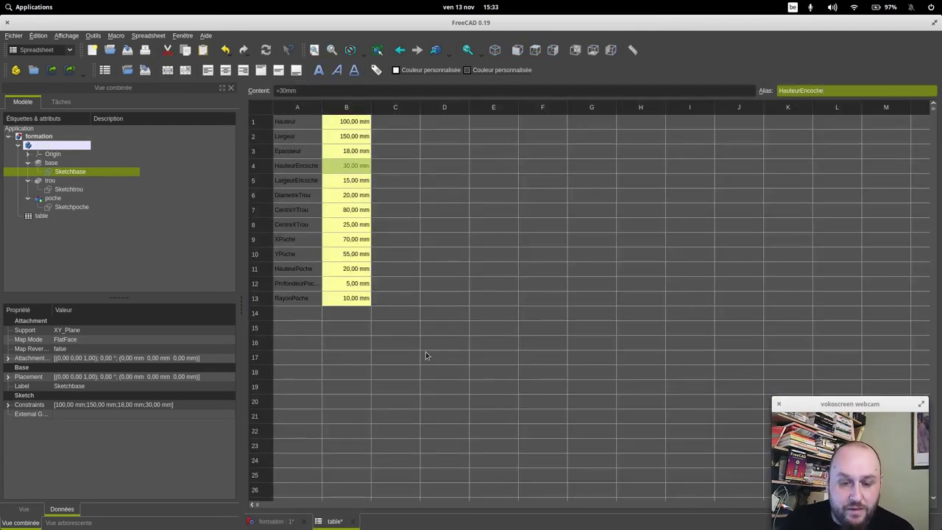
{"action": "double_click", "coordinate": [352, 152]}
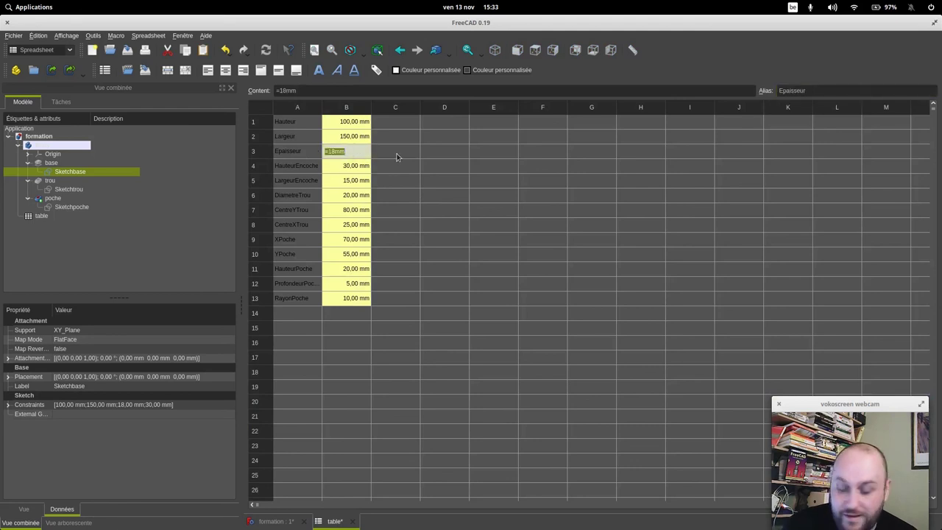
{"action": "type", "text": "30mm"}
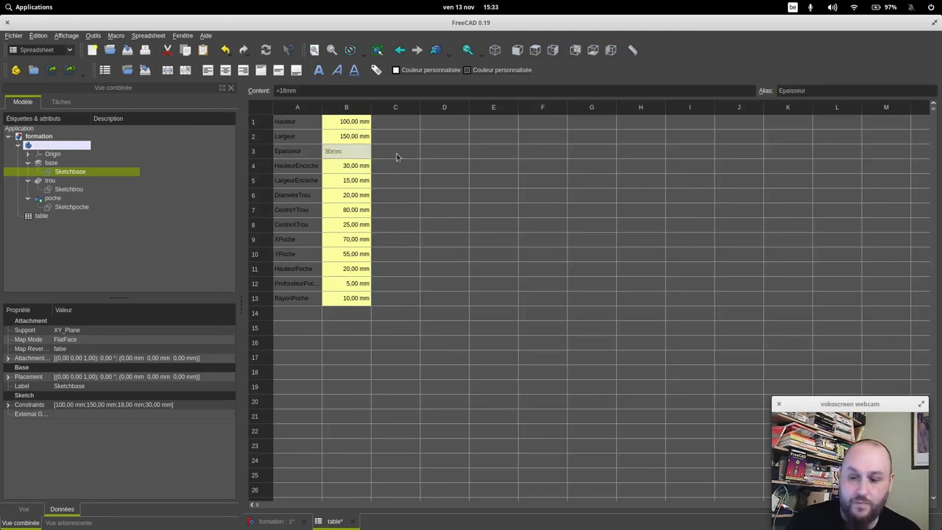
{"action": "key", "text": "Return"}
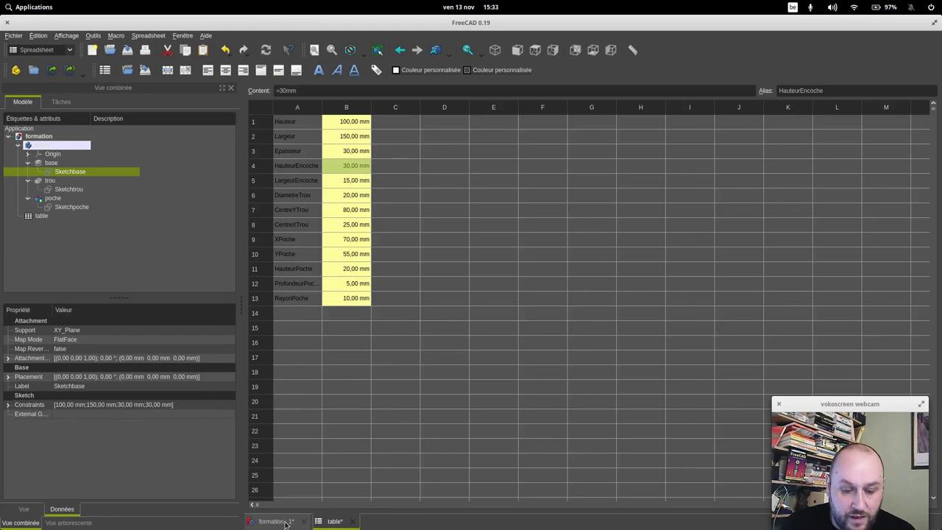
{"action": "left_click", "coordinate": [286, 519]}
{"action": "mouse_move", "coordinate": [571, 391]}
{"action": "middle_mouse_down"}
{"action": "mouse_move", "coordinate": [595, 357]}
{"action": "mouse_move", "coordinate": [597, 318]}
{"action": "mouse_move", "coordinate": [618, 306]}
{"action": "middle_mouse_up"}
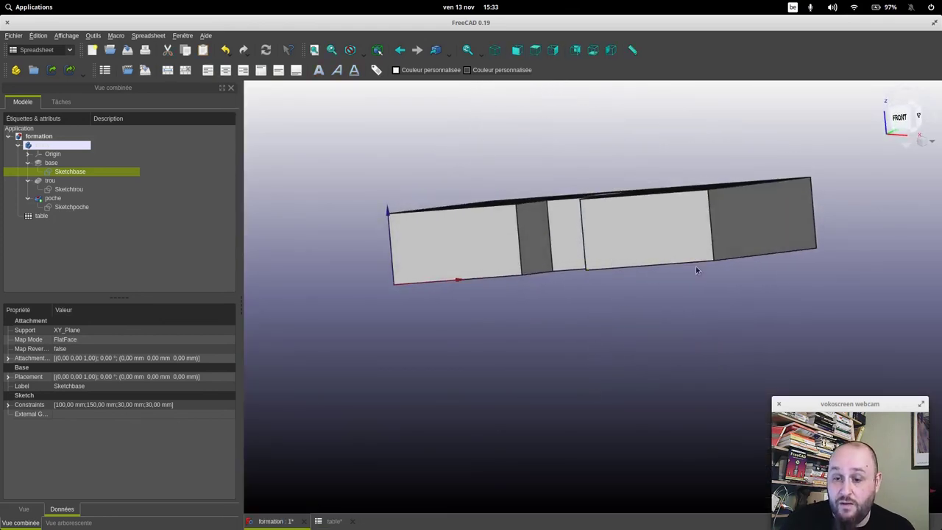
{"action": "mouse_move", "coordinate": [650, 259]}
{"action": "middle_mouse_down"}
{"action": "mouse_move", "coordinate": [685, 373]}
{"action": "mouse_move", "coordinate": [640, 258]}
{"action": "middle_mouse_up"}
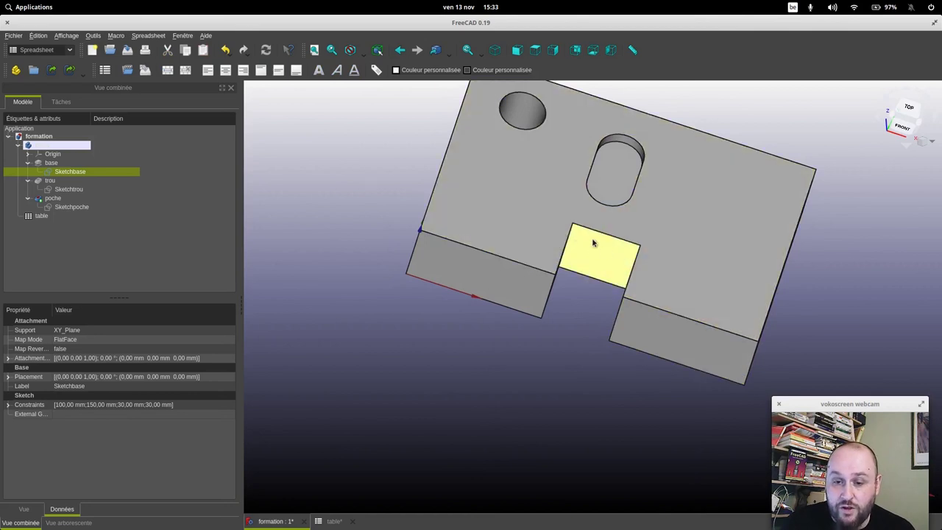
{"action": "mouse_move", "coordinate": [600, 317]}
{"action": "middle_mouse_down"}
{"action": "mouse_move", "coordinate": [495, 267]}
{"action": "mouse_move", "coordinate": [526, 236]}
{"action": "mouse_move", "coordinate": [520, 248]}
{"action": "middle_mouse_up"}
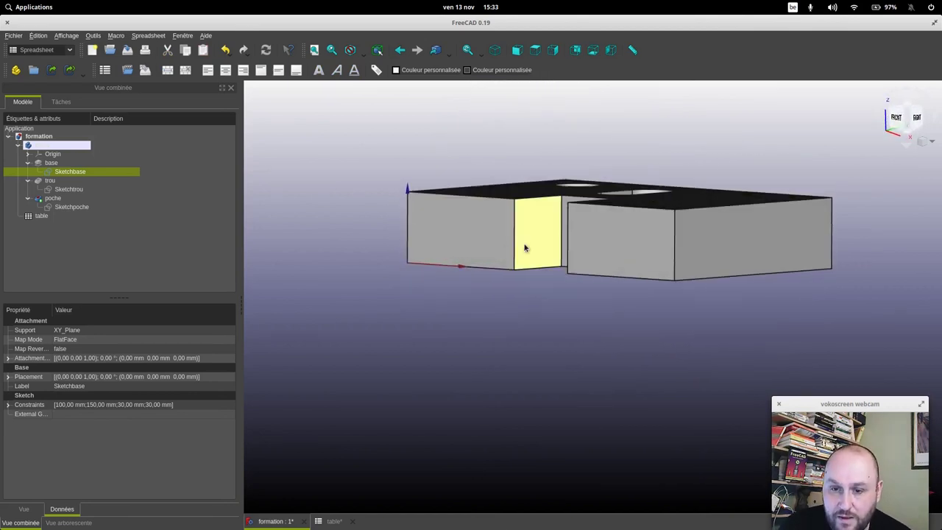
{"action": "left_click", "coordinate": [634, 52]}
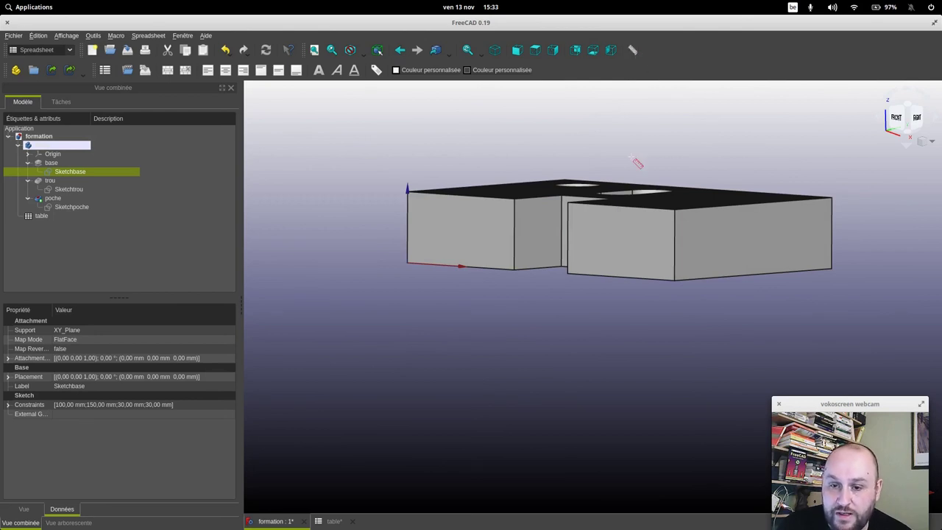
{"action": "left_click", "coordinate": [675, 280]}
{"action": "left_click", "coordinate": [675, 211]}
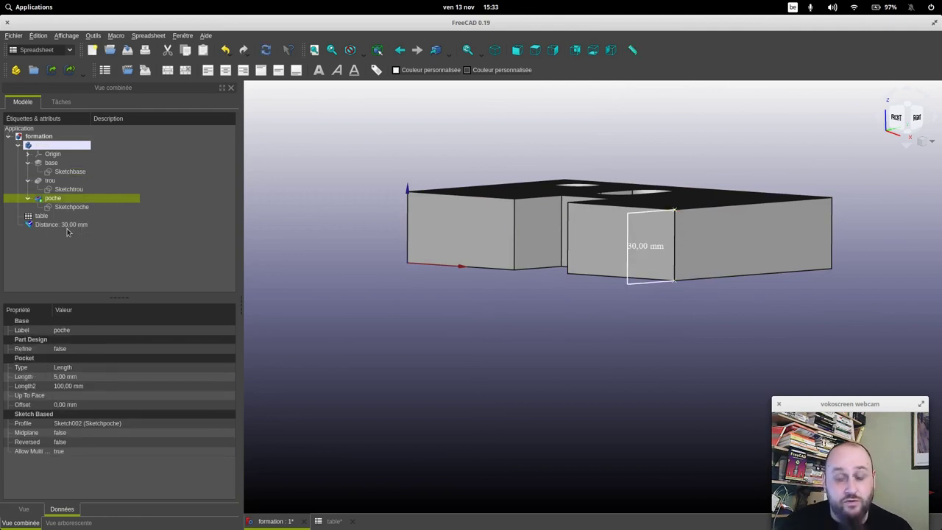
{"action": "mouse_move", "coordinate": [545, 331]}
{"action": "middle_mouse_down"}
{"action": "mouse_move", "coordinate": [604, 388]}
{"action": "mouse_move", "coordinate": [610, 408]}
{"action": "middle_mouse_up"}
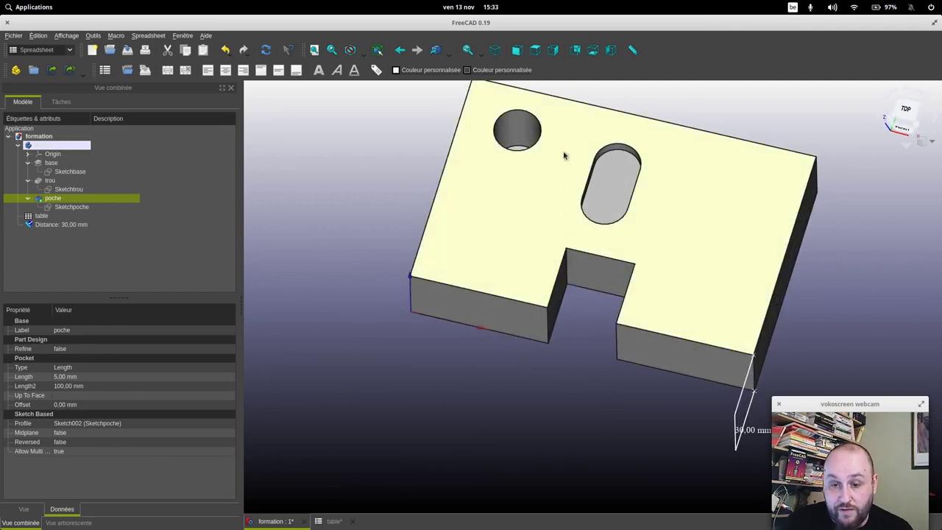
{"action": "left_click", "coordinate": [632, 49]}
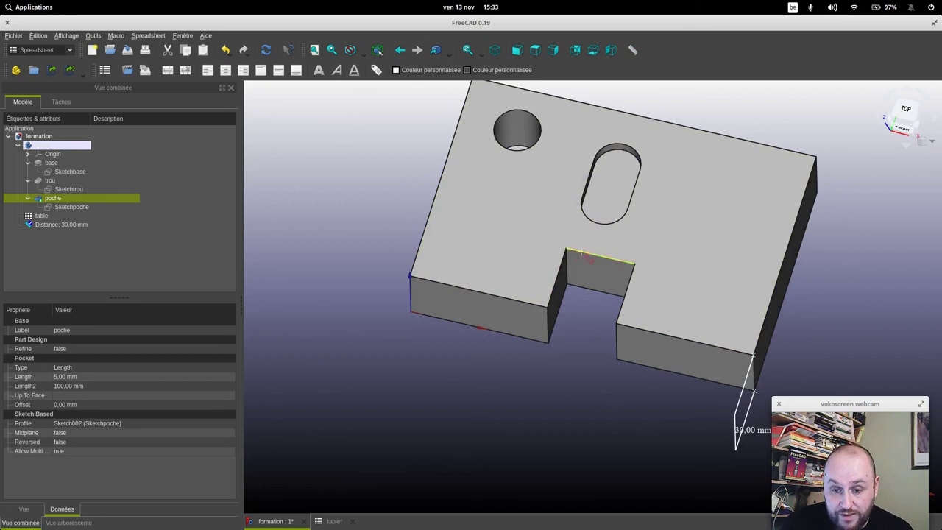
{"action": "left_click", "coordinate": [632, 262]}
{"action": "left_click", "coordinate": [638, 273]}
{"action": "left_click", "coordinate": [641, 266]}
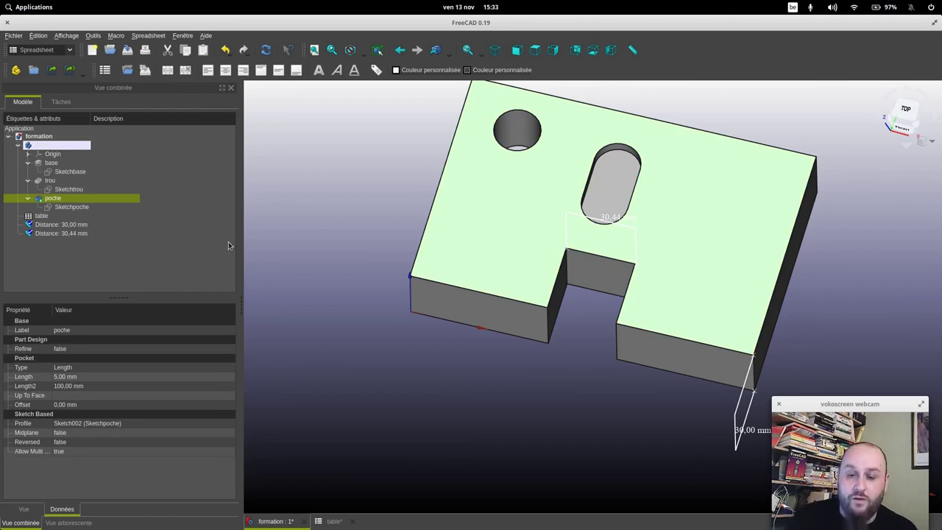
{"action": "left_click", "coordinate": [574, 299]}
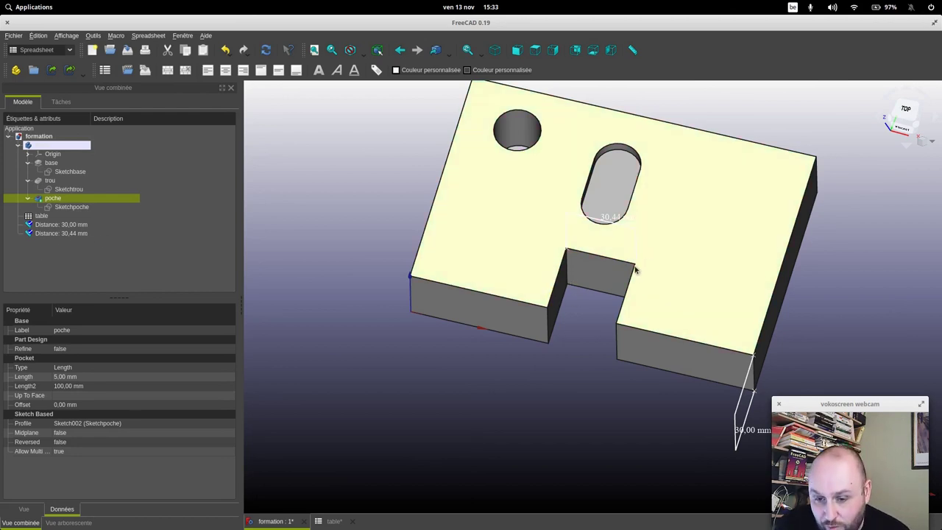
{"action": "left_click", "coordinate": [637, 270]}
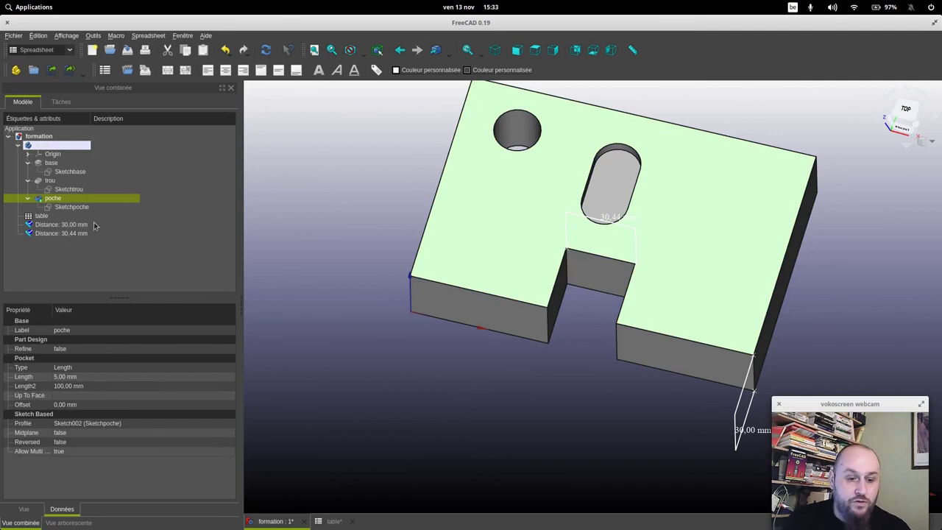
{"action": "left_click", "coordinate": [62, 226]}
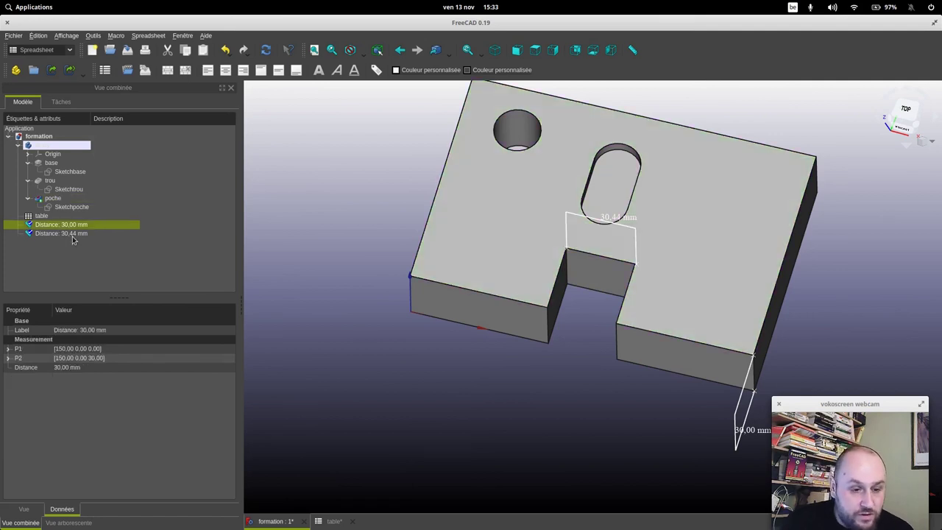
{"action": "left_click", "coordinate": [74, 235], "text": "ctrl"}
{"action": "key", "text": "space"}
{"action": "key", "text": "space"}
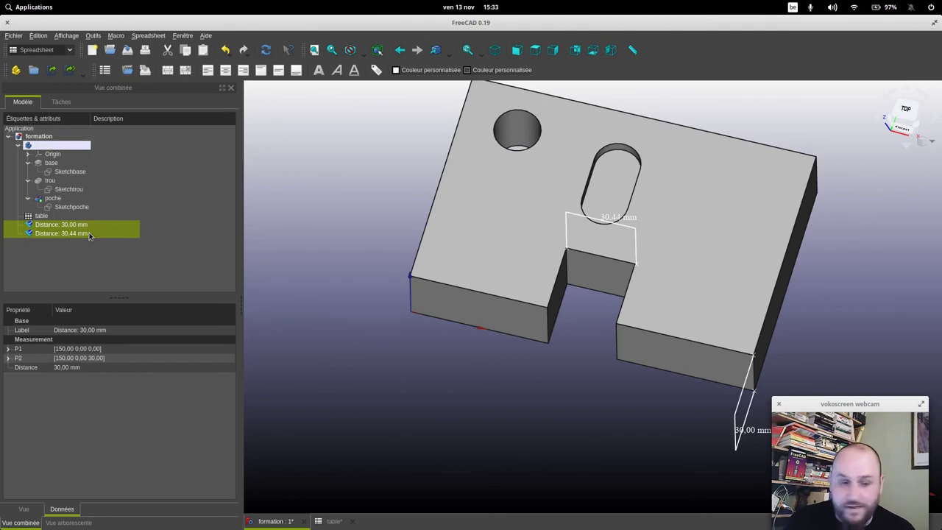
{"action": "key", "text": "Delete"}
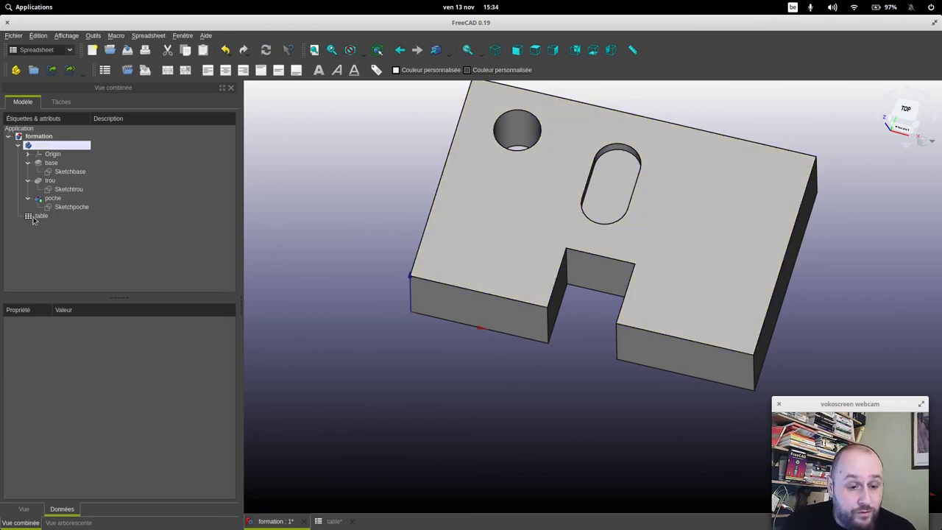
Step: Change the Epaisseur value in table cell B3 to 15 mm
{"action": "left_click", "coordinate": [334, 521]}
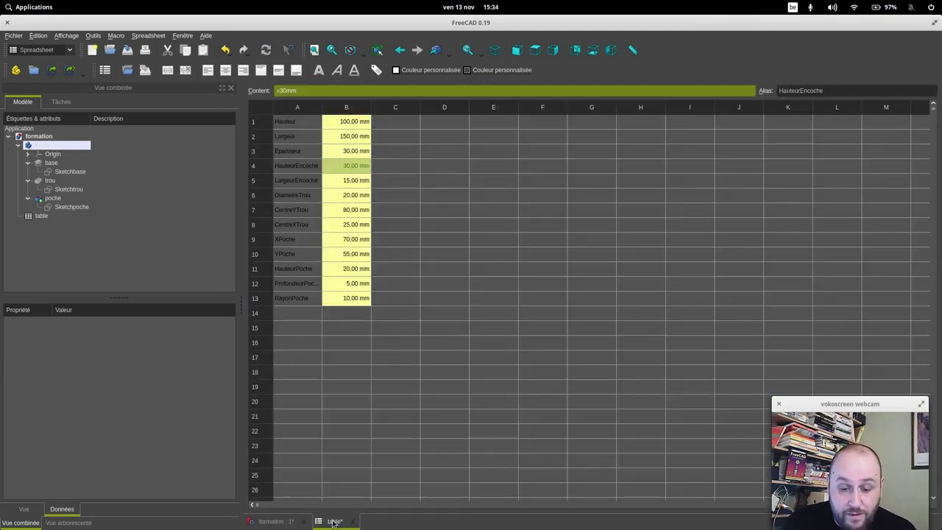
{"action": "double_click", "coordinate": [353, 150]}
{"action": "type", "text": "15mm"}
{"action": "key", "text": "Return"}
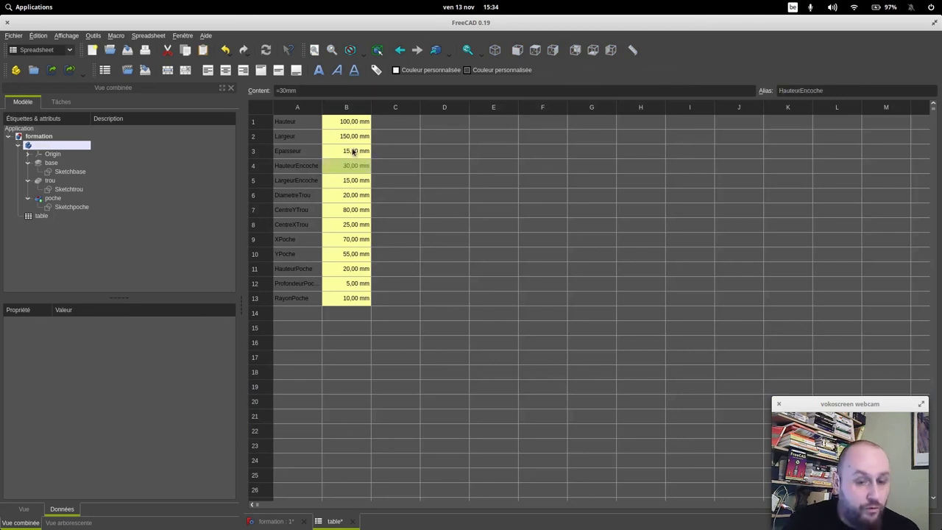
Step: Inspect the thinner plate in the 3D view, then save the document
{"action": "left_click", "coordinate": [274, 521]}
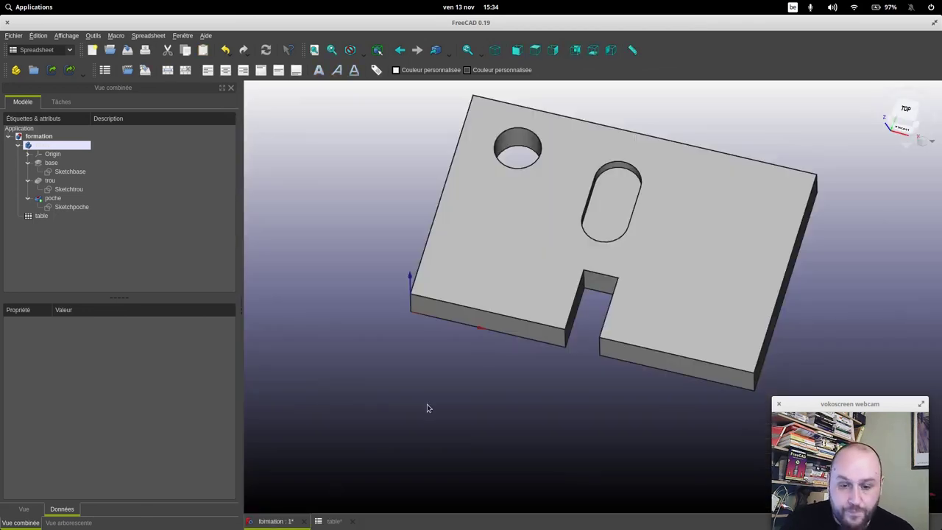
{"action": "mouse_move", "coordinate": [576, 401]}
{"action": "middle_mouse_down"}
{"action": "mouse_move", "coordinate": [620, 391]}
{"action": "mouse_move", "coordinate": [574, 400]}
{"action": "middle_mouse_up"}
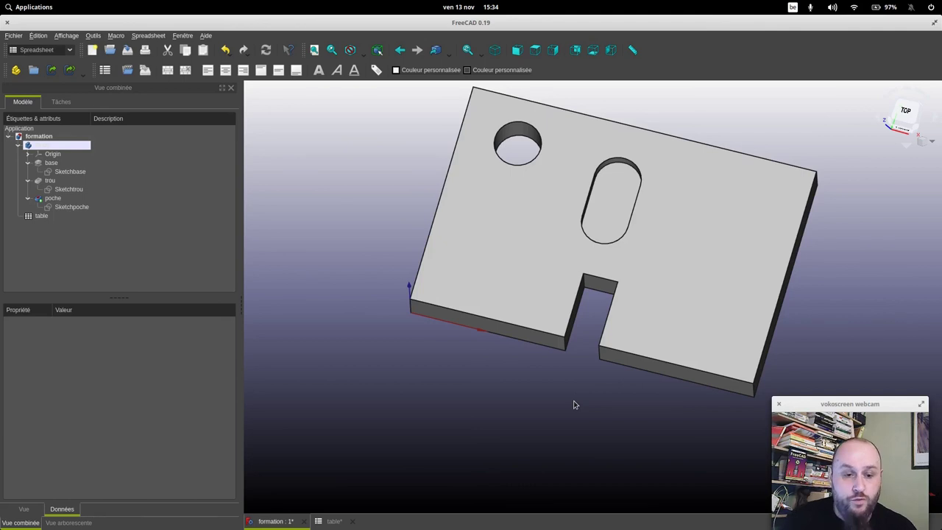
{"action": "left_click", "coordinate": [333, 521]}
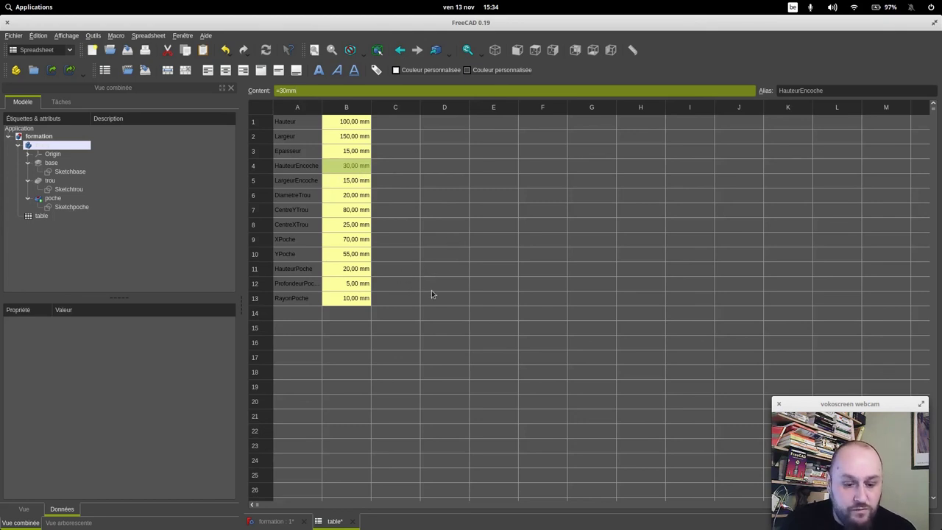
{"action": "key", "text": "ctrl+s"}
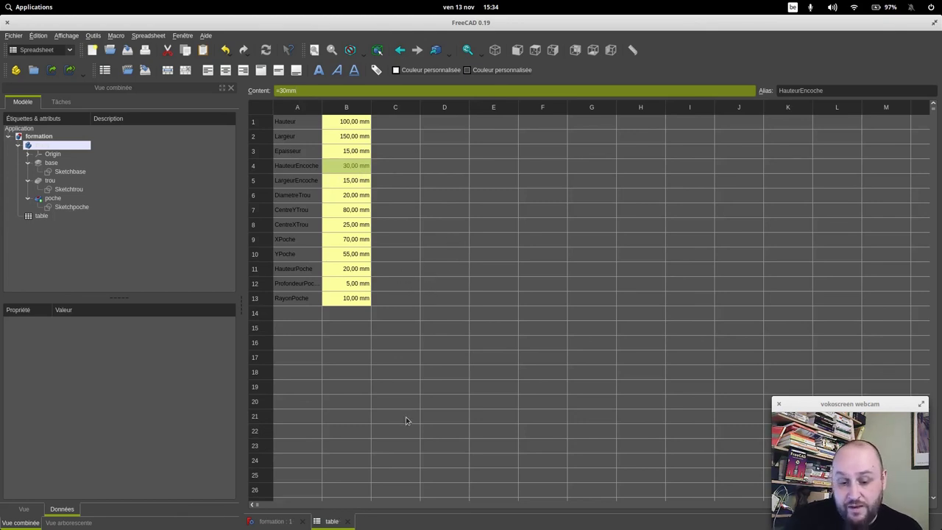